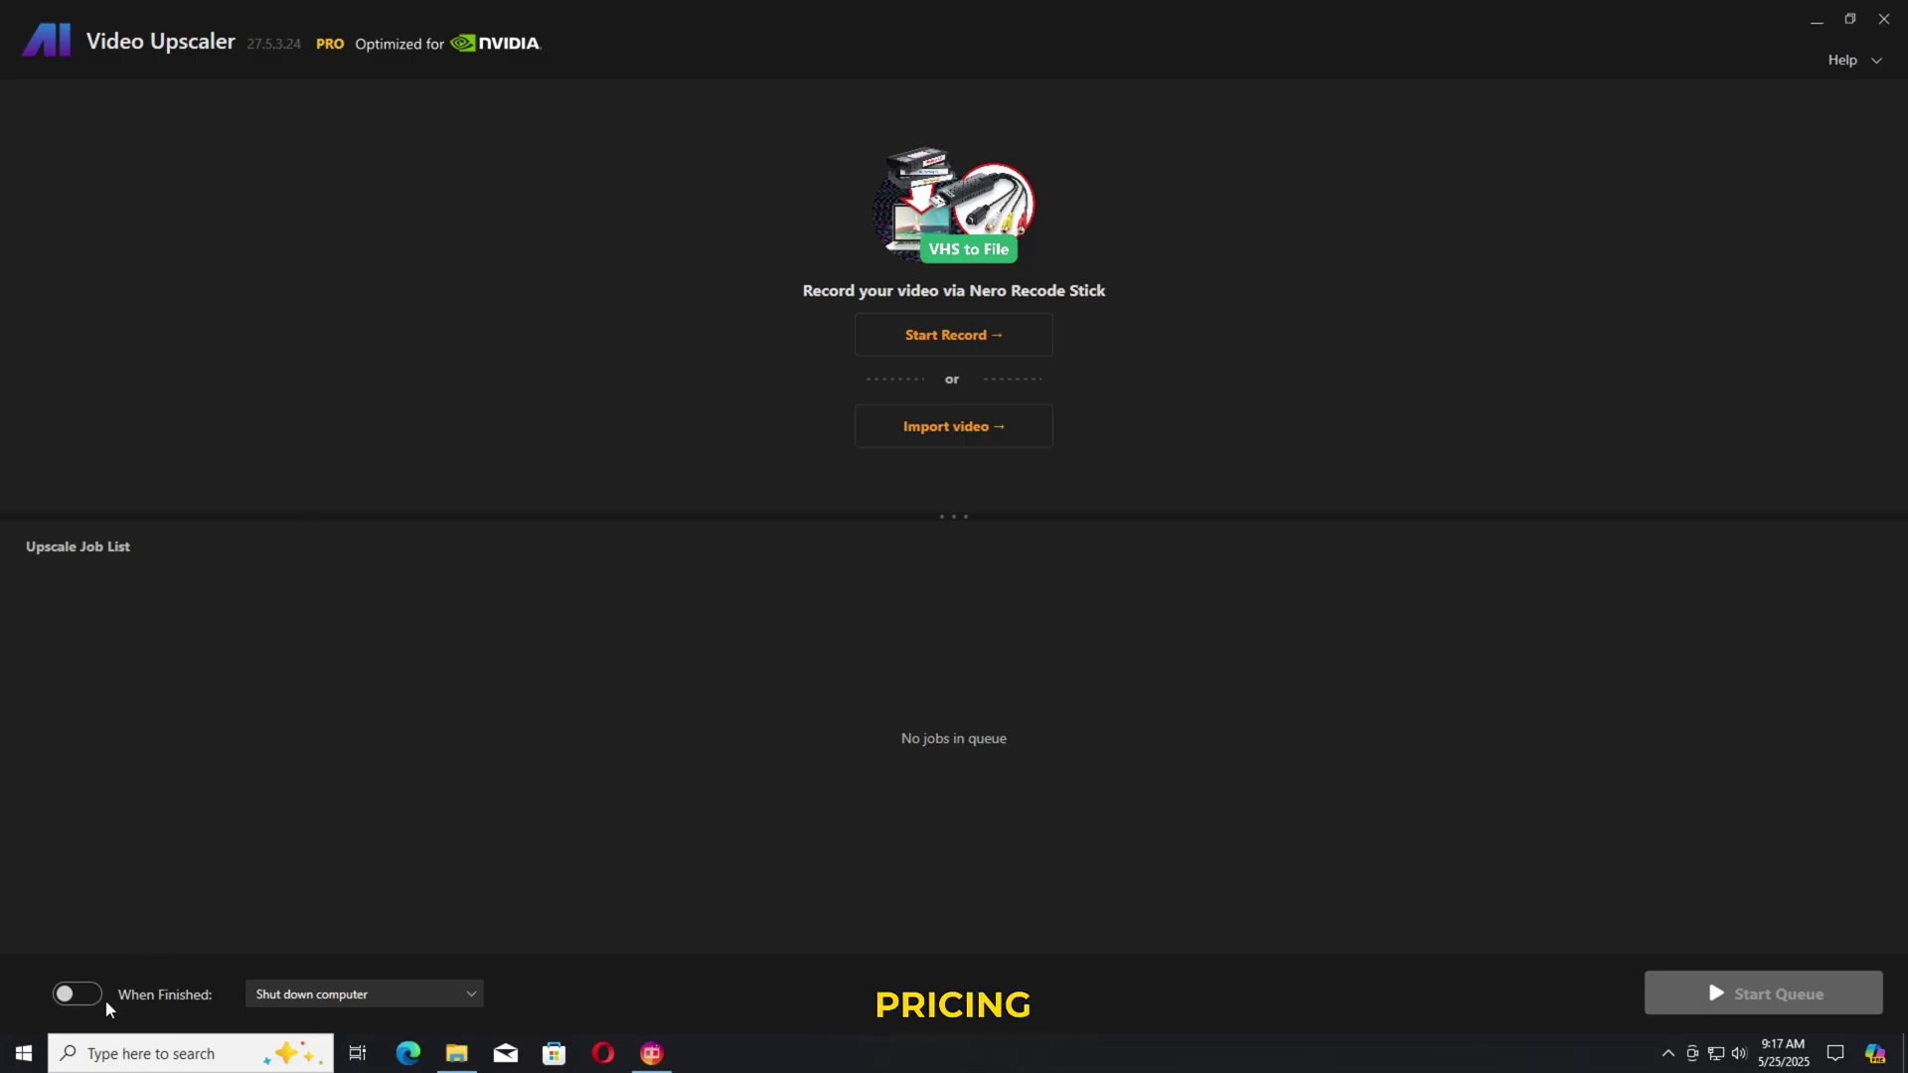
Try the When Finished toggle, keep Shut down, and lower the job list splitter
{"action": "left_click", "coordinate": [68, 995]}
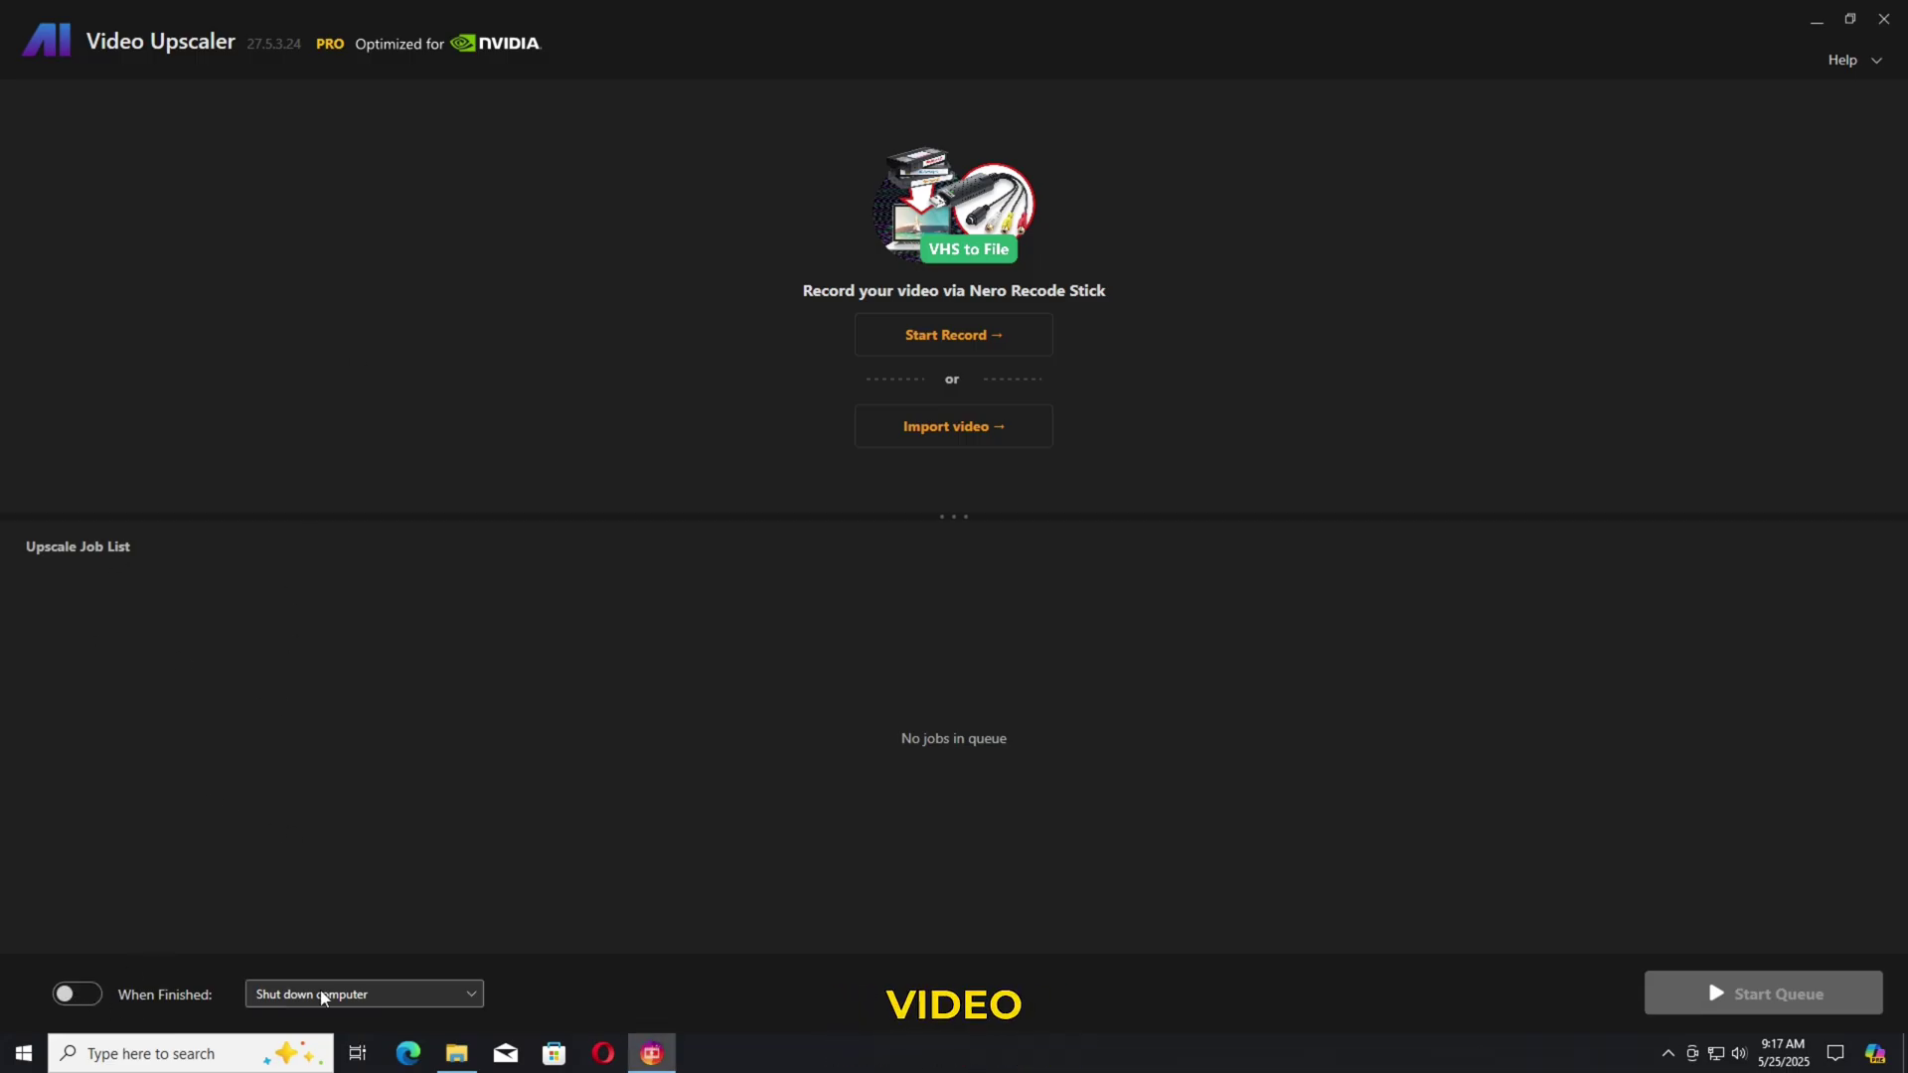
{"action": "left_click", "coordinate": [469, 995]}
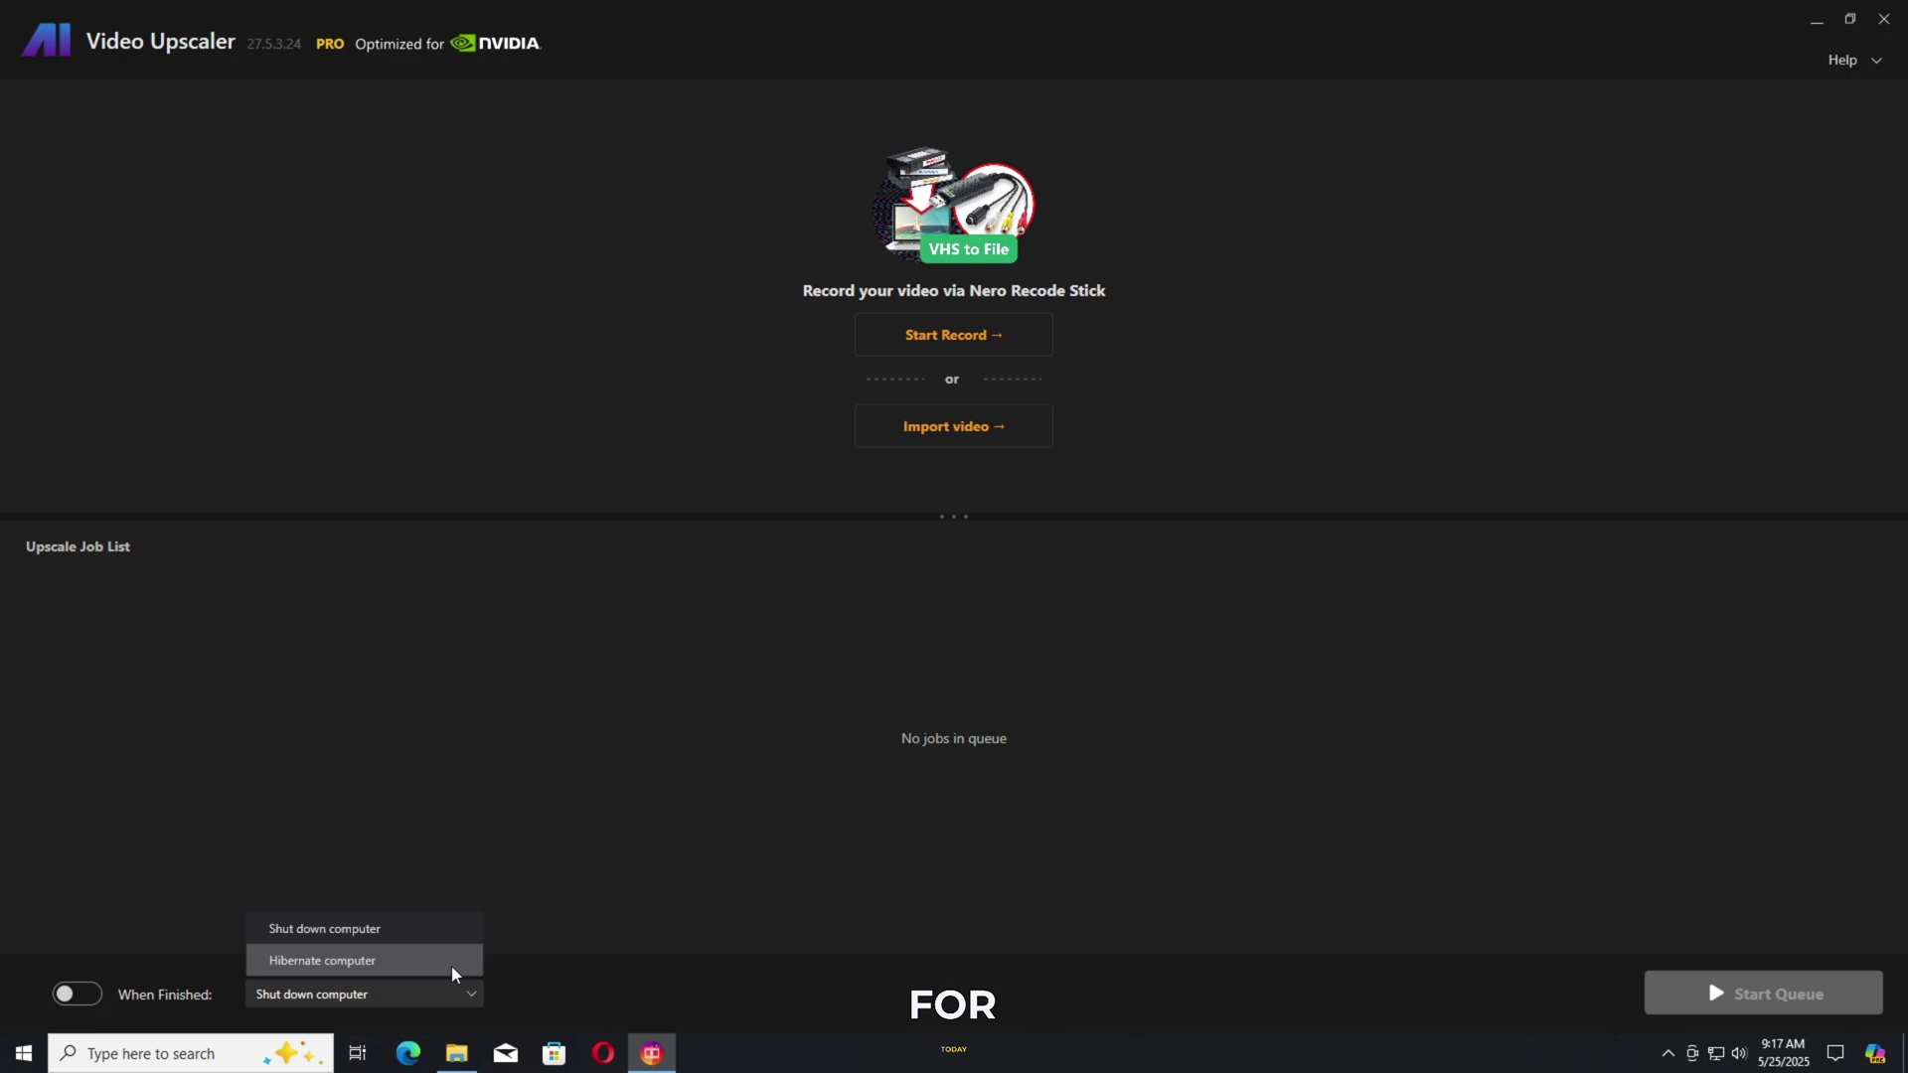
{"action": "left_click", "coordinate": [559, 916]}
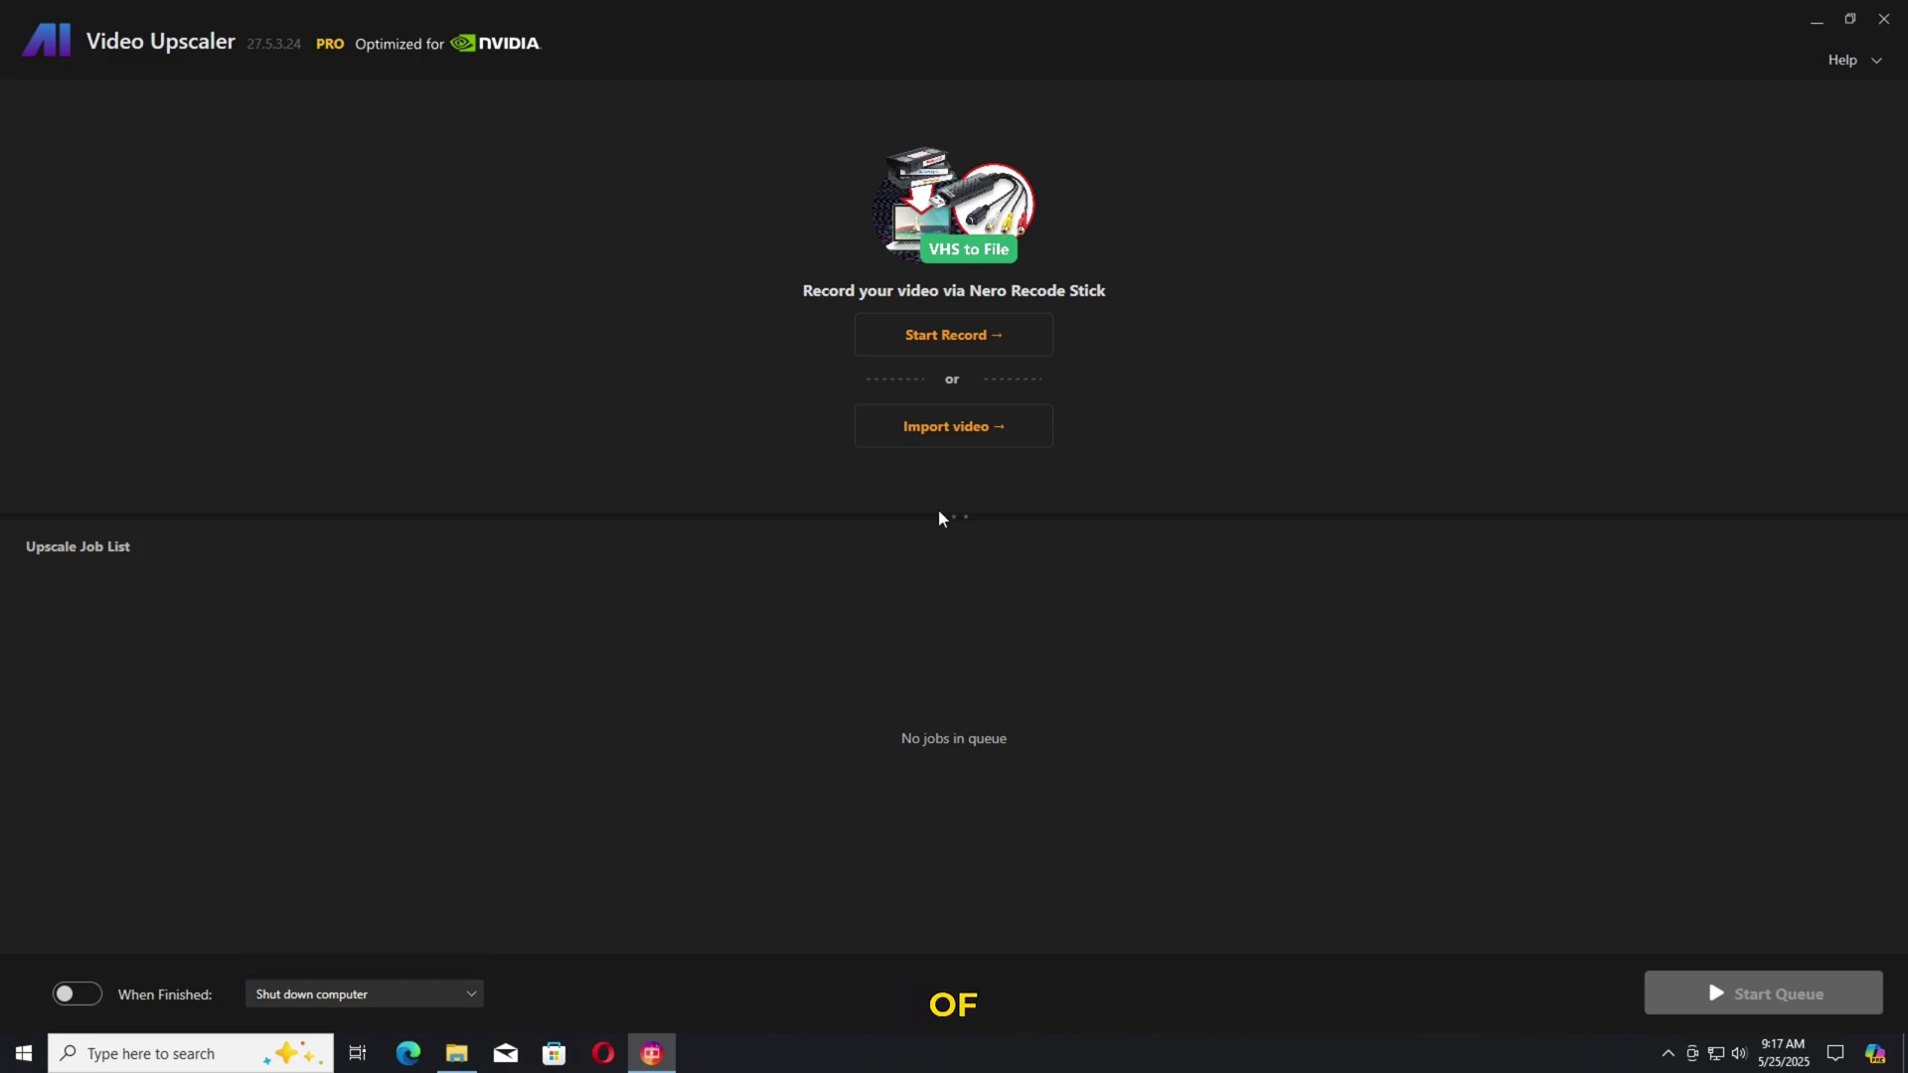
{"action": "left_click_drag", "start_coordinate": [952, 518], "coordinate": [1042, 555]}
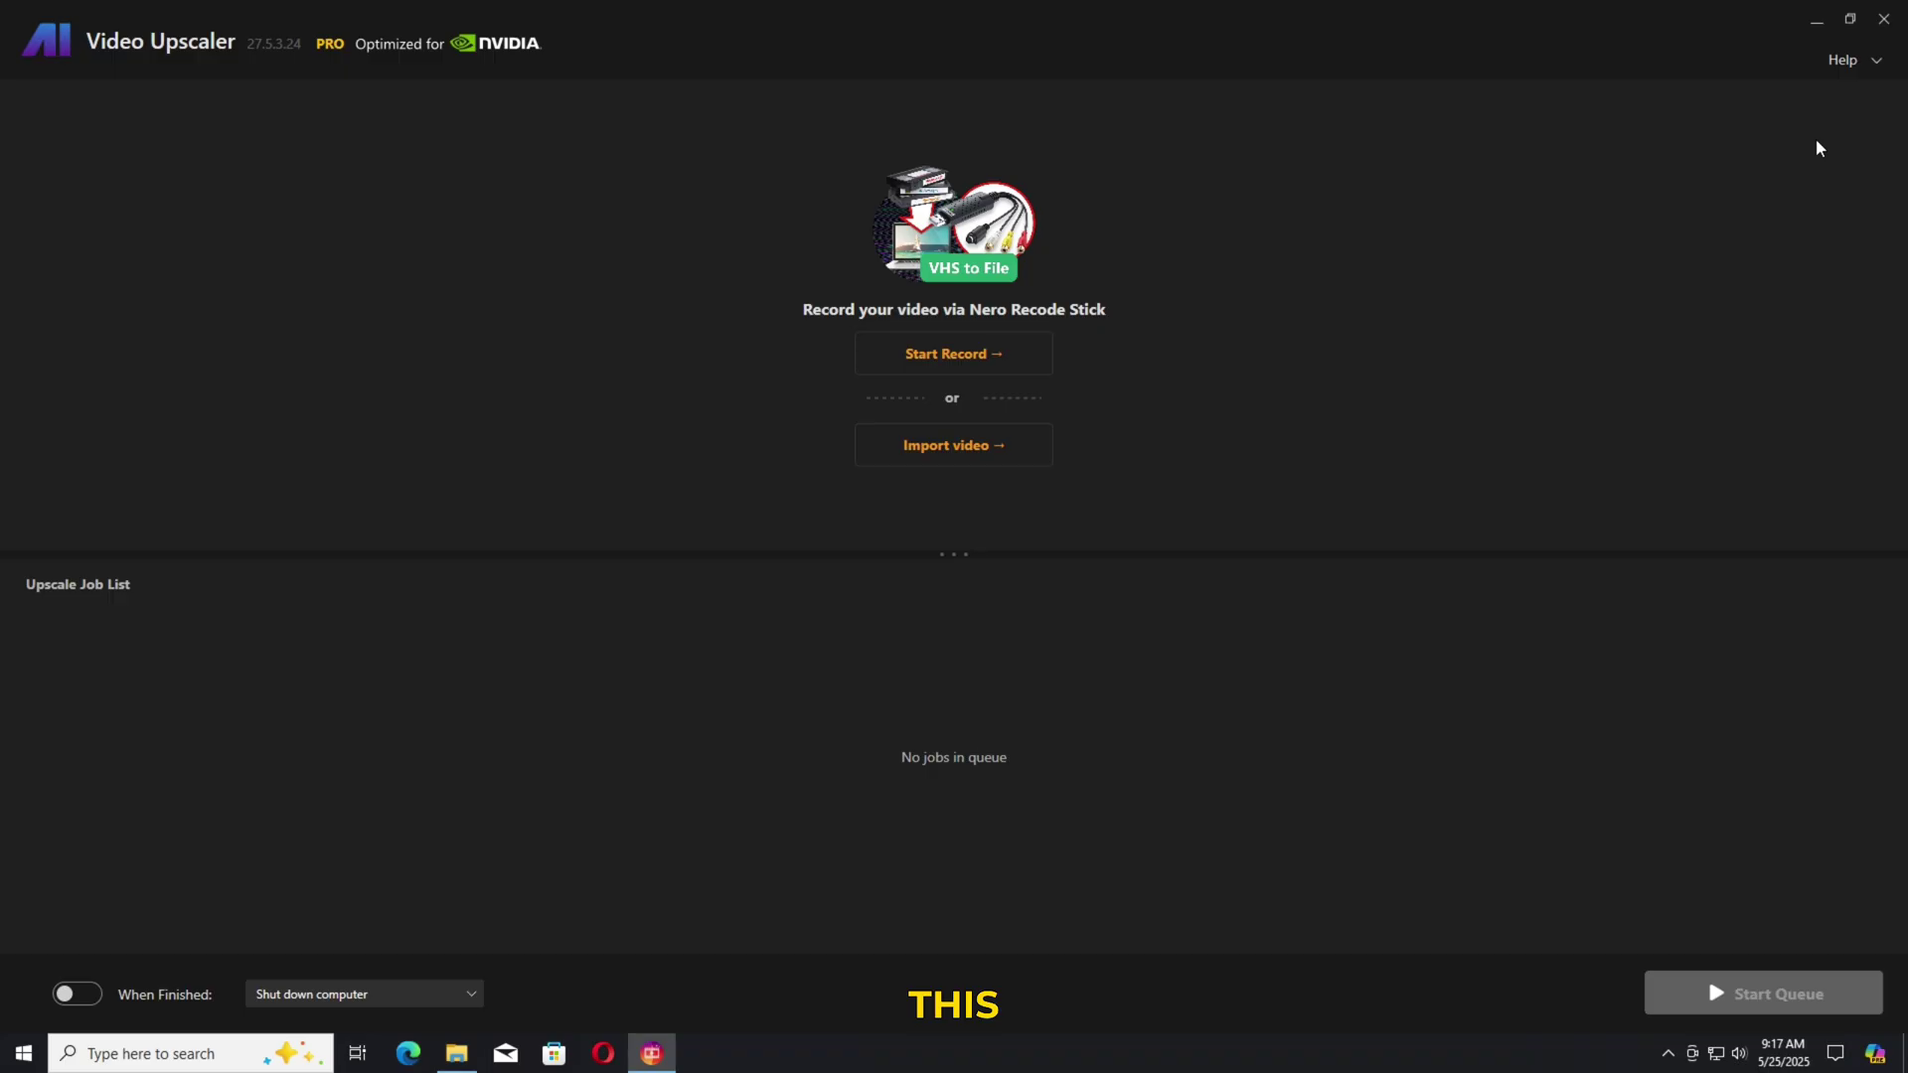
Open the Import video file picker, then cancel it without importing
{"action": "left_click", "coordinate": [944, 458]}
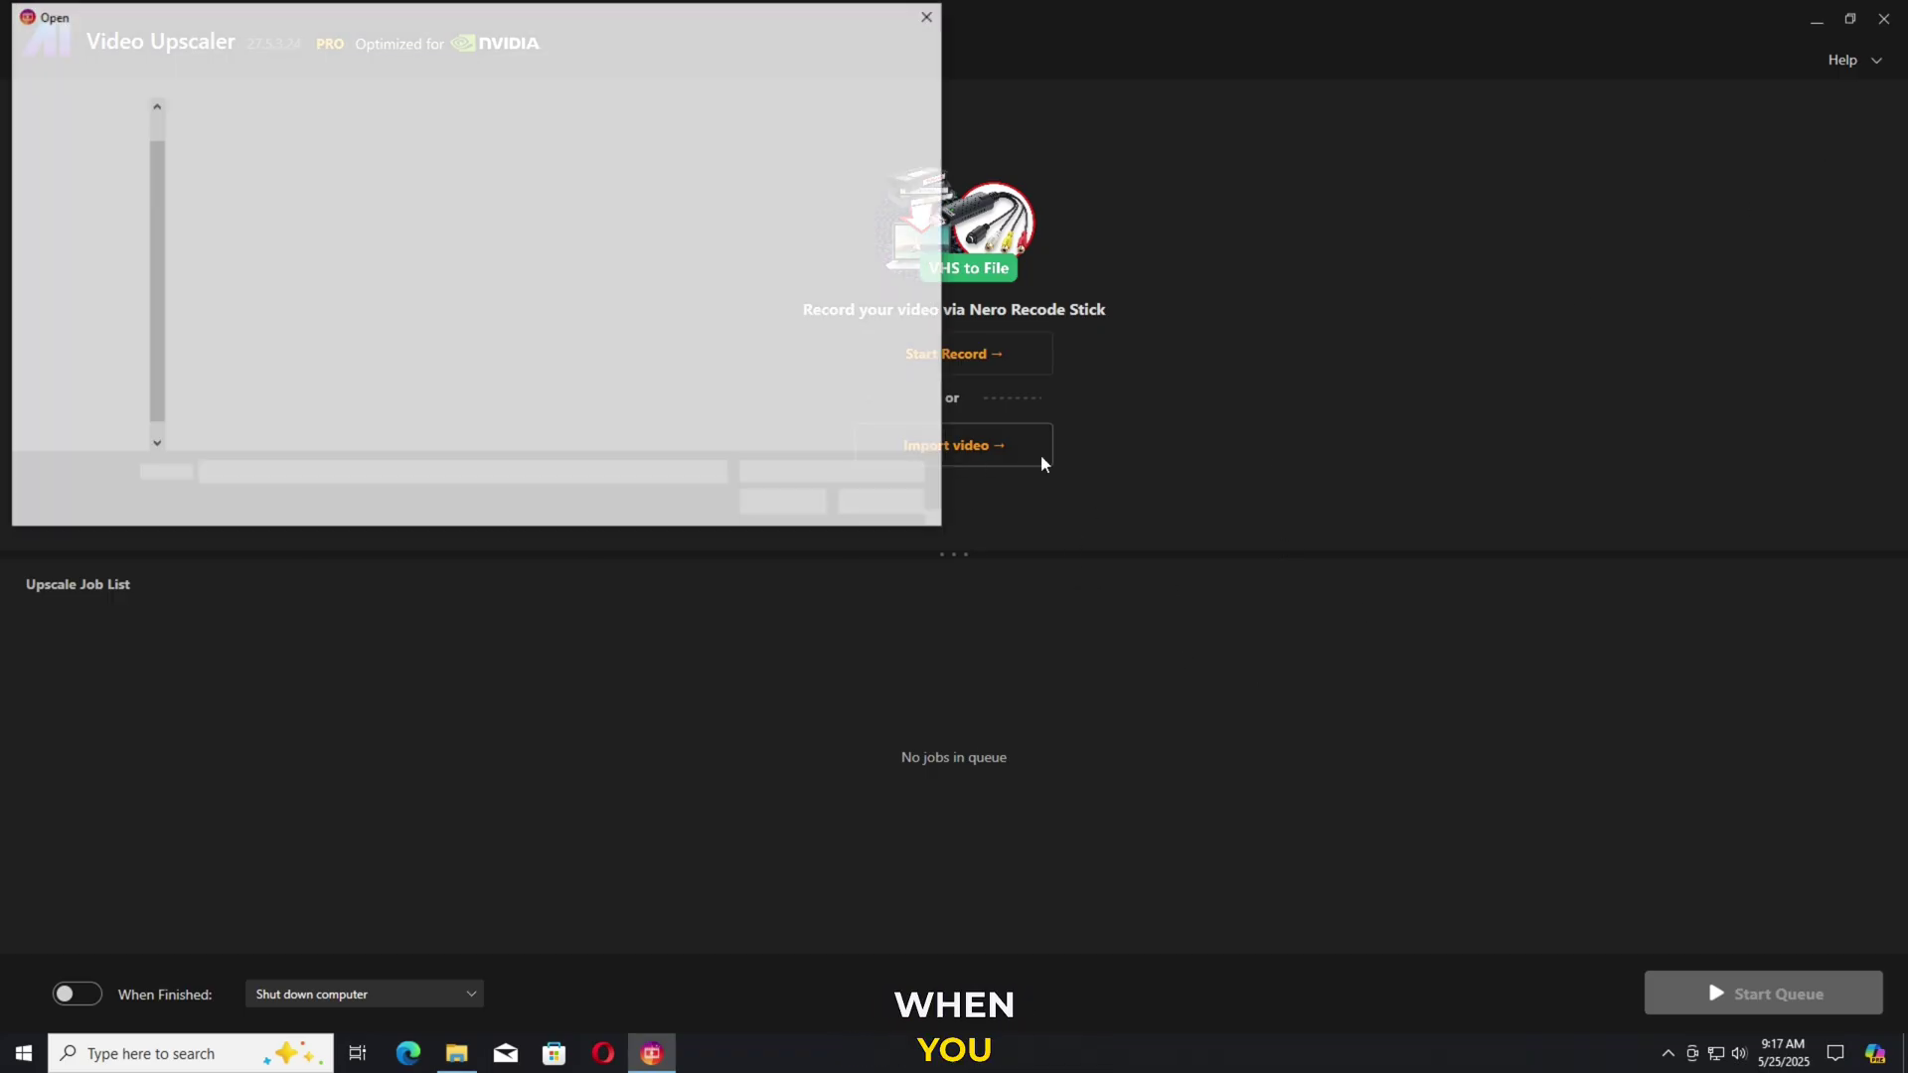
{"action": "left_click", "coordinate": [925, 24]}
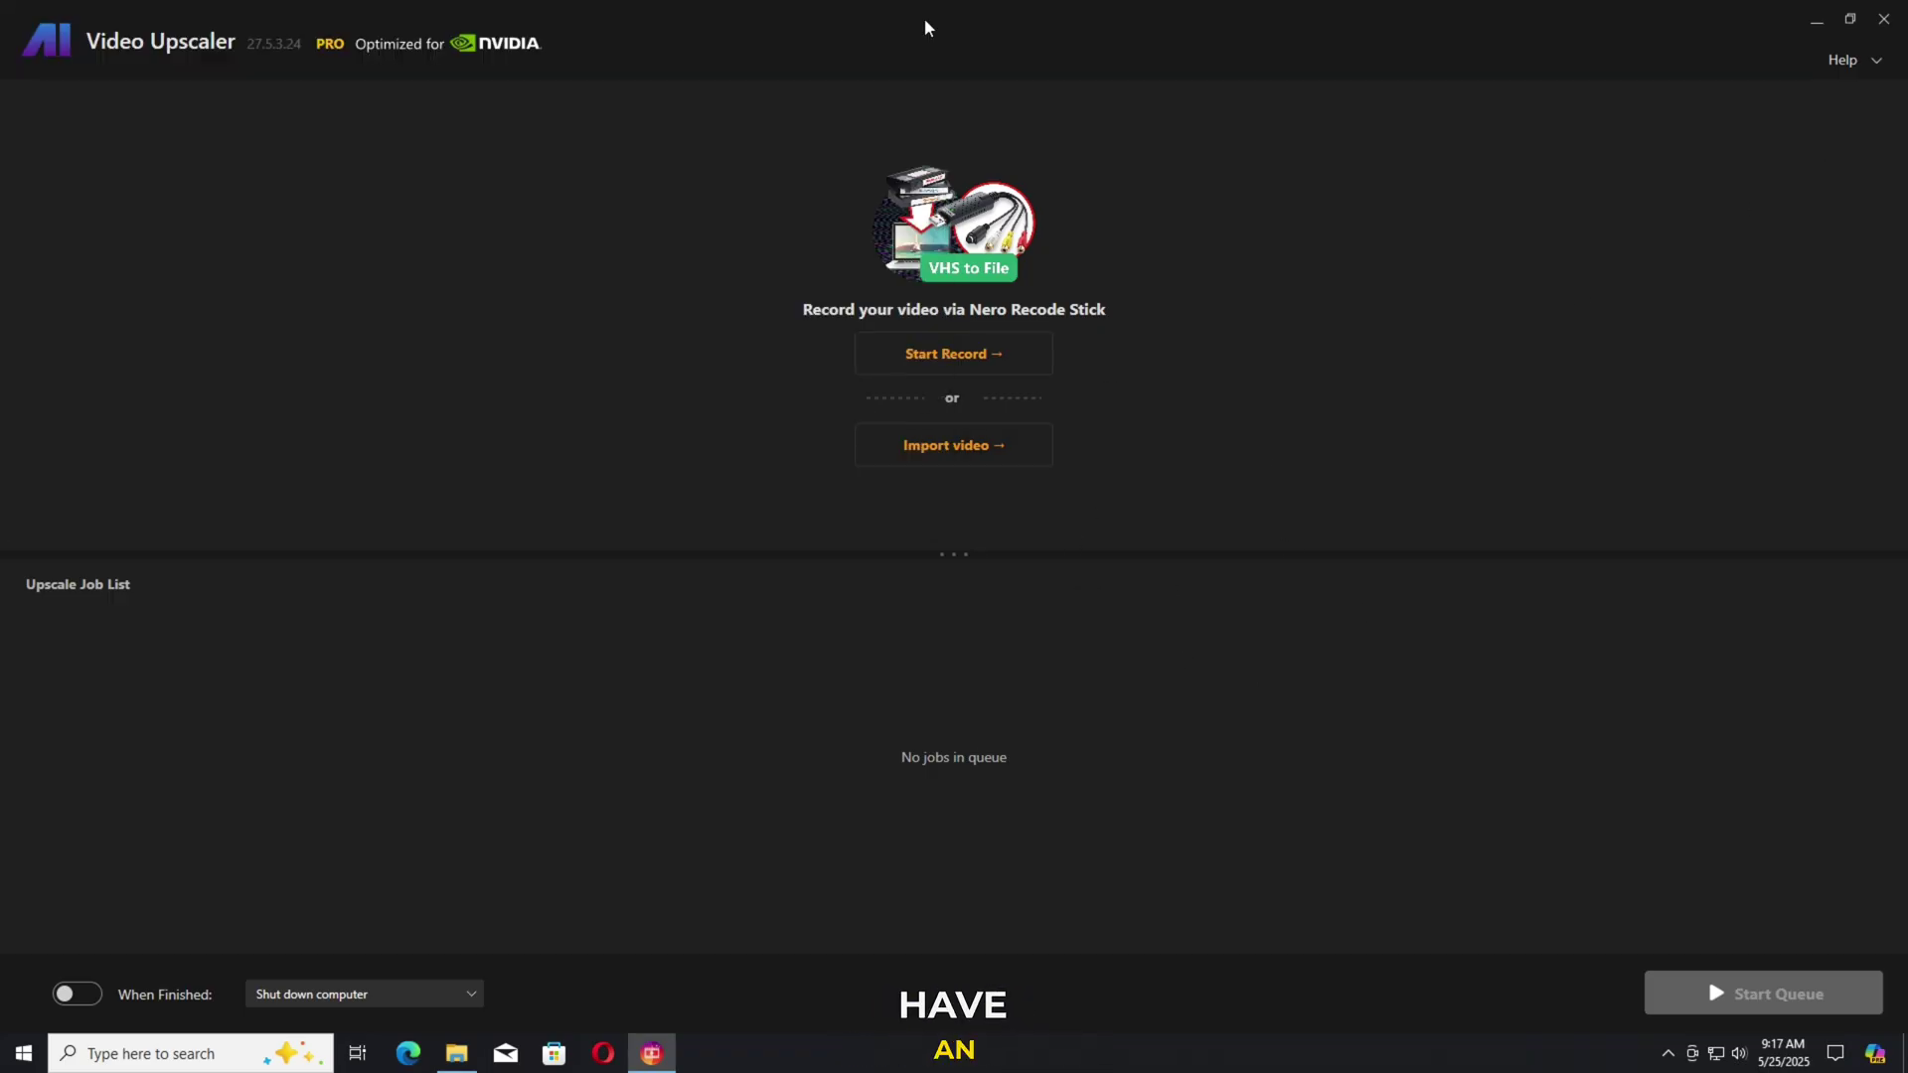
{"action": "left_click", "coordinate": [952, 444]}
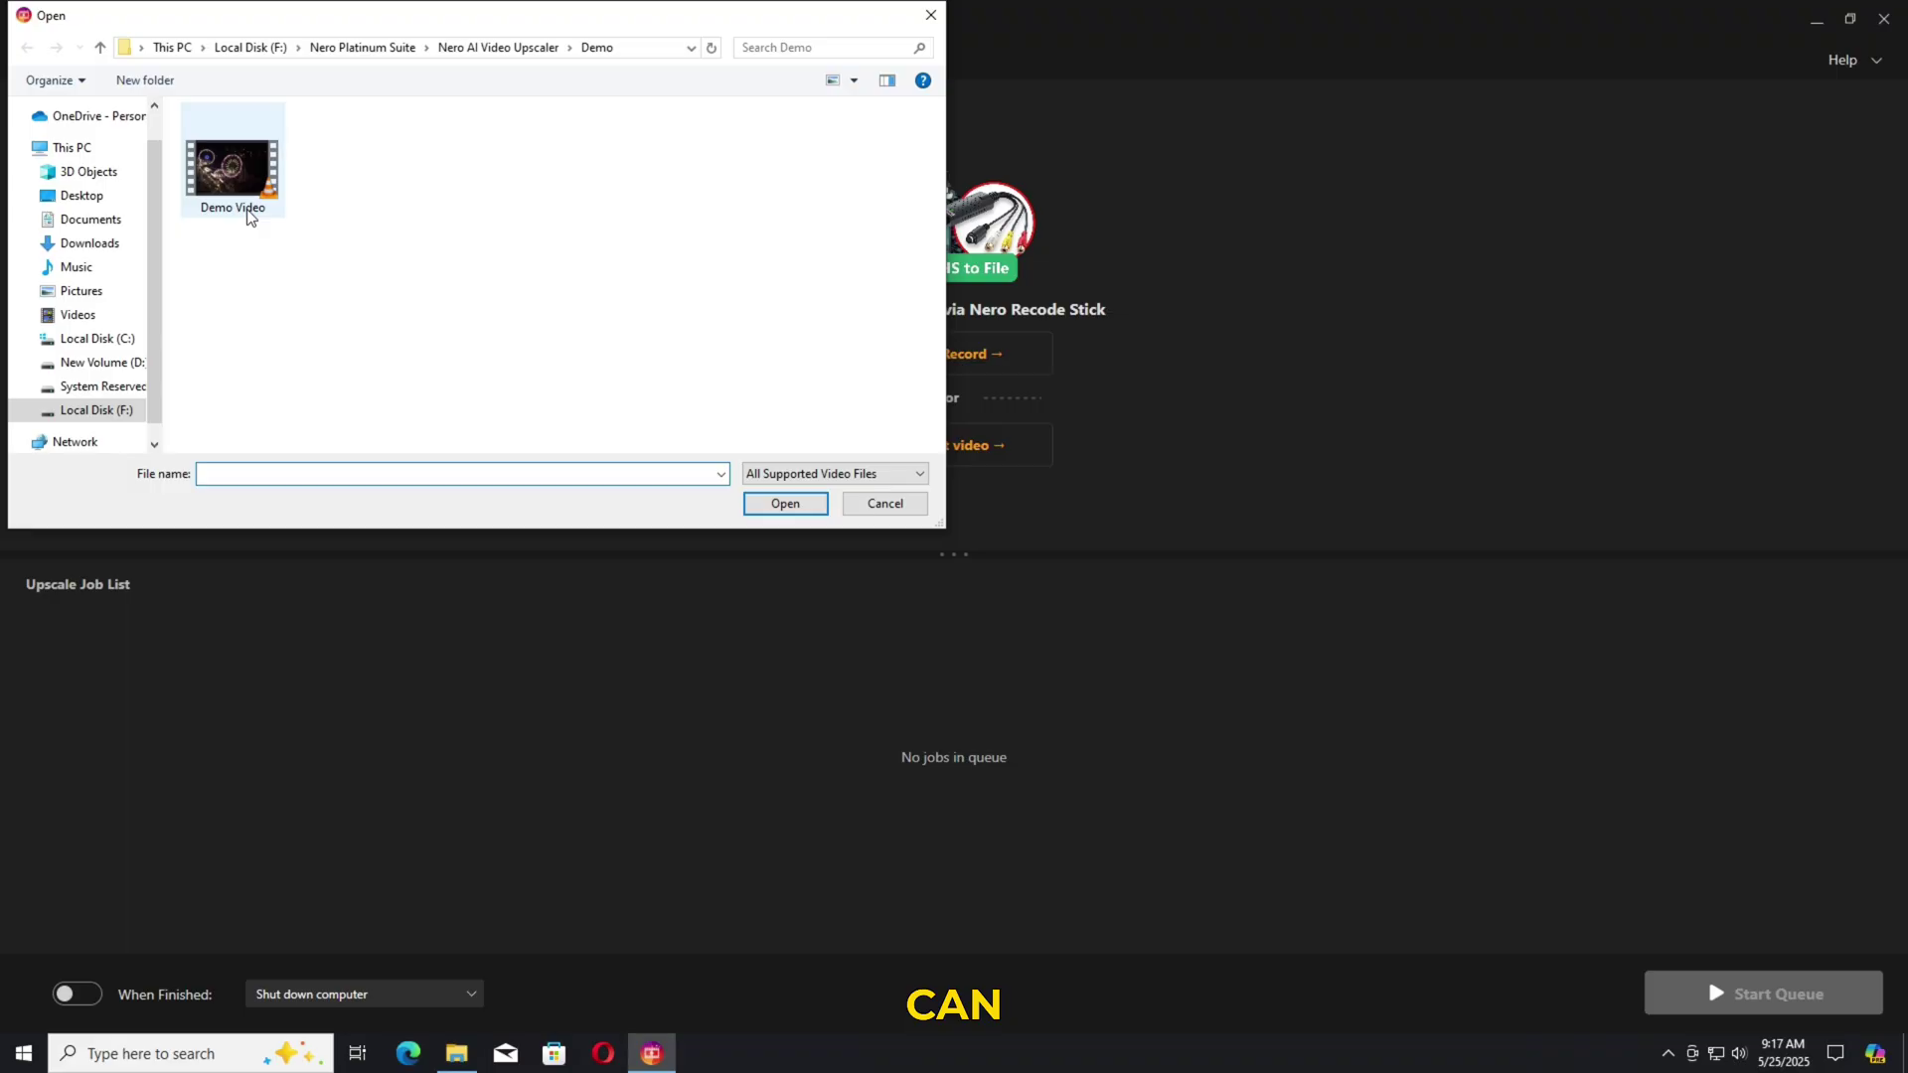
{"action": "left_click", "coordinate": [883, 504]}
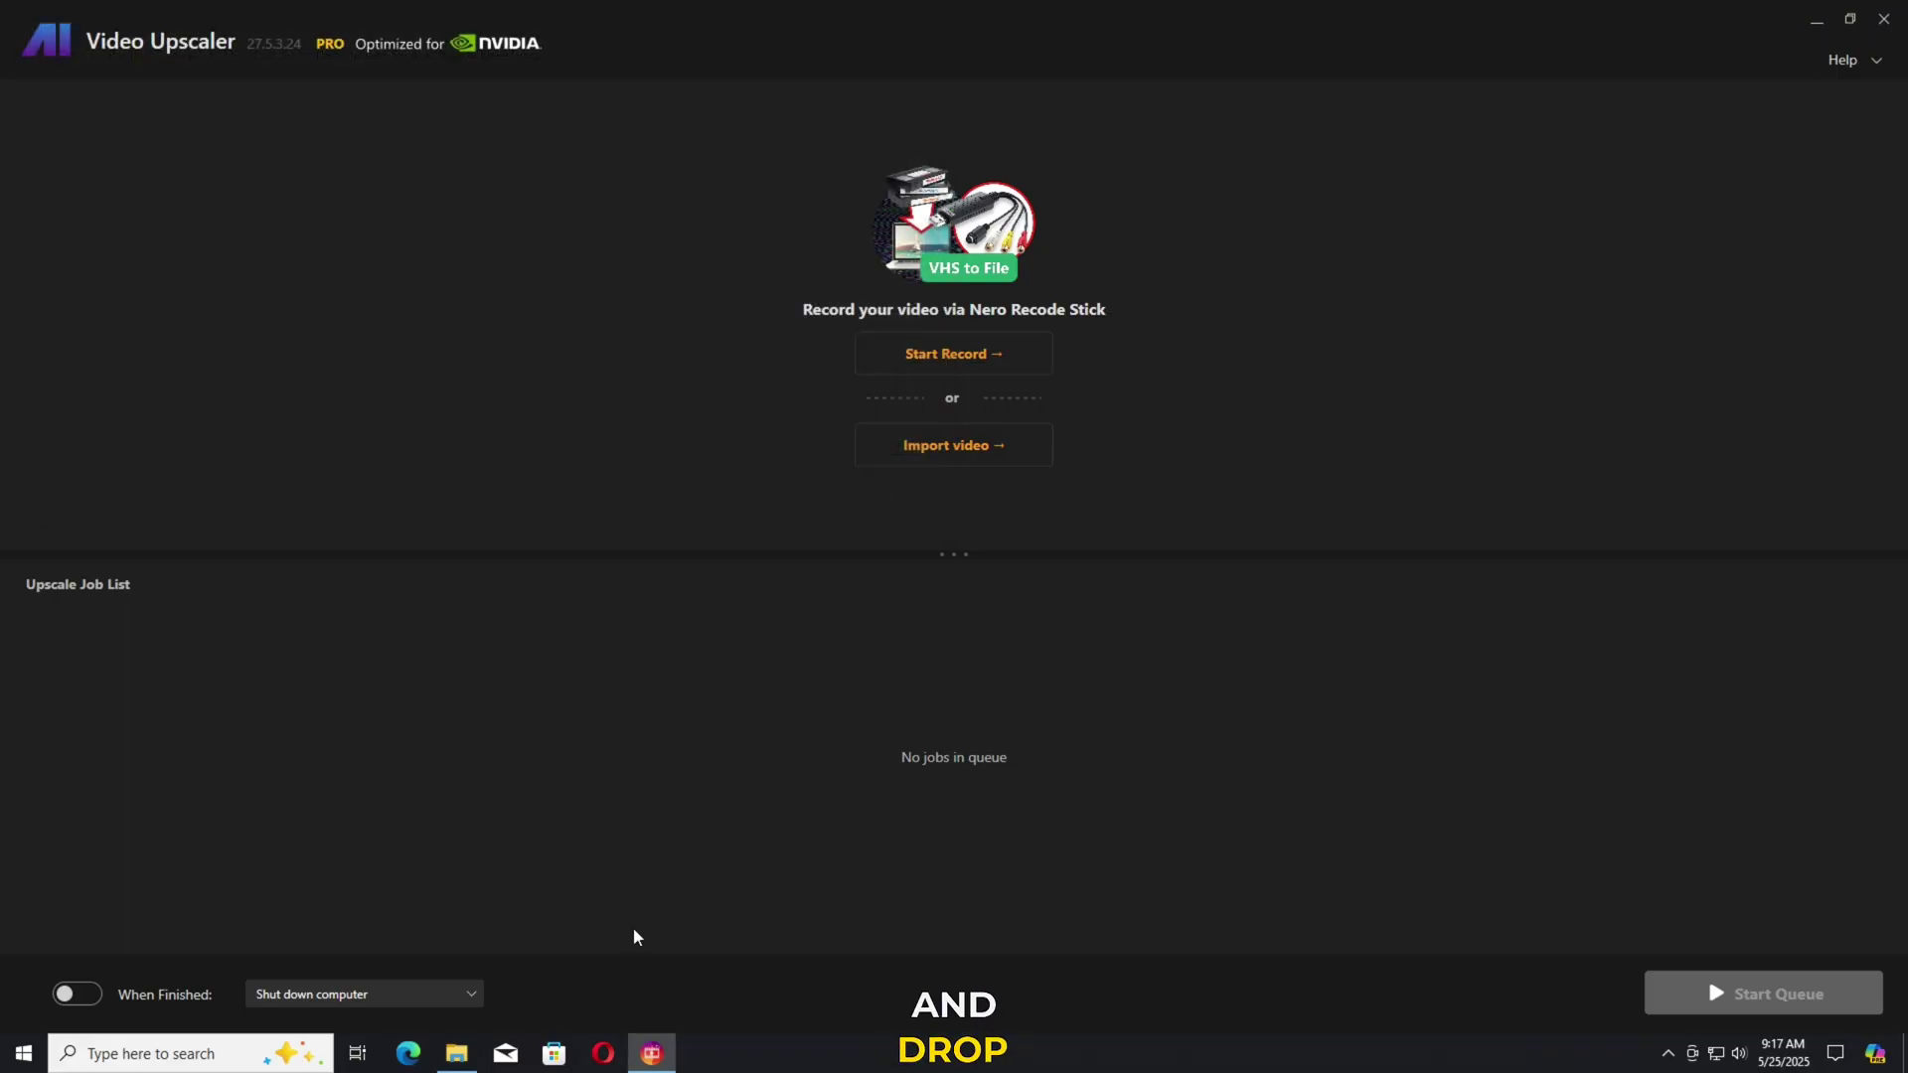
{"action": "left_click", "coordinate": [456, 1053]}
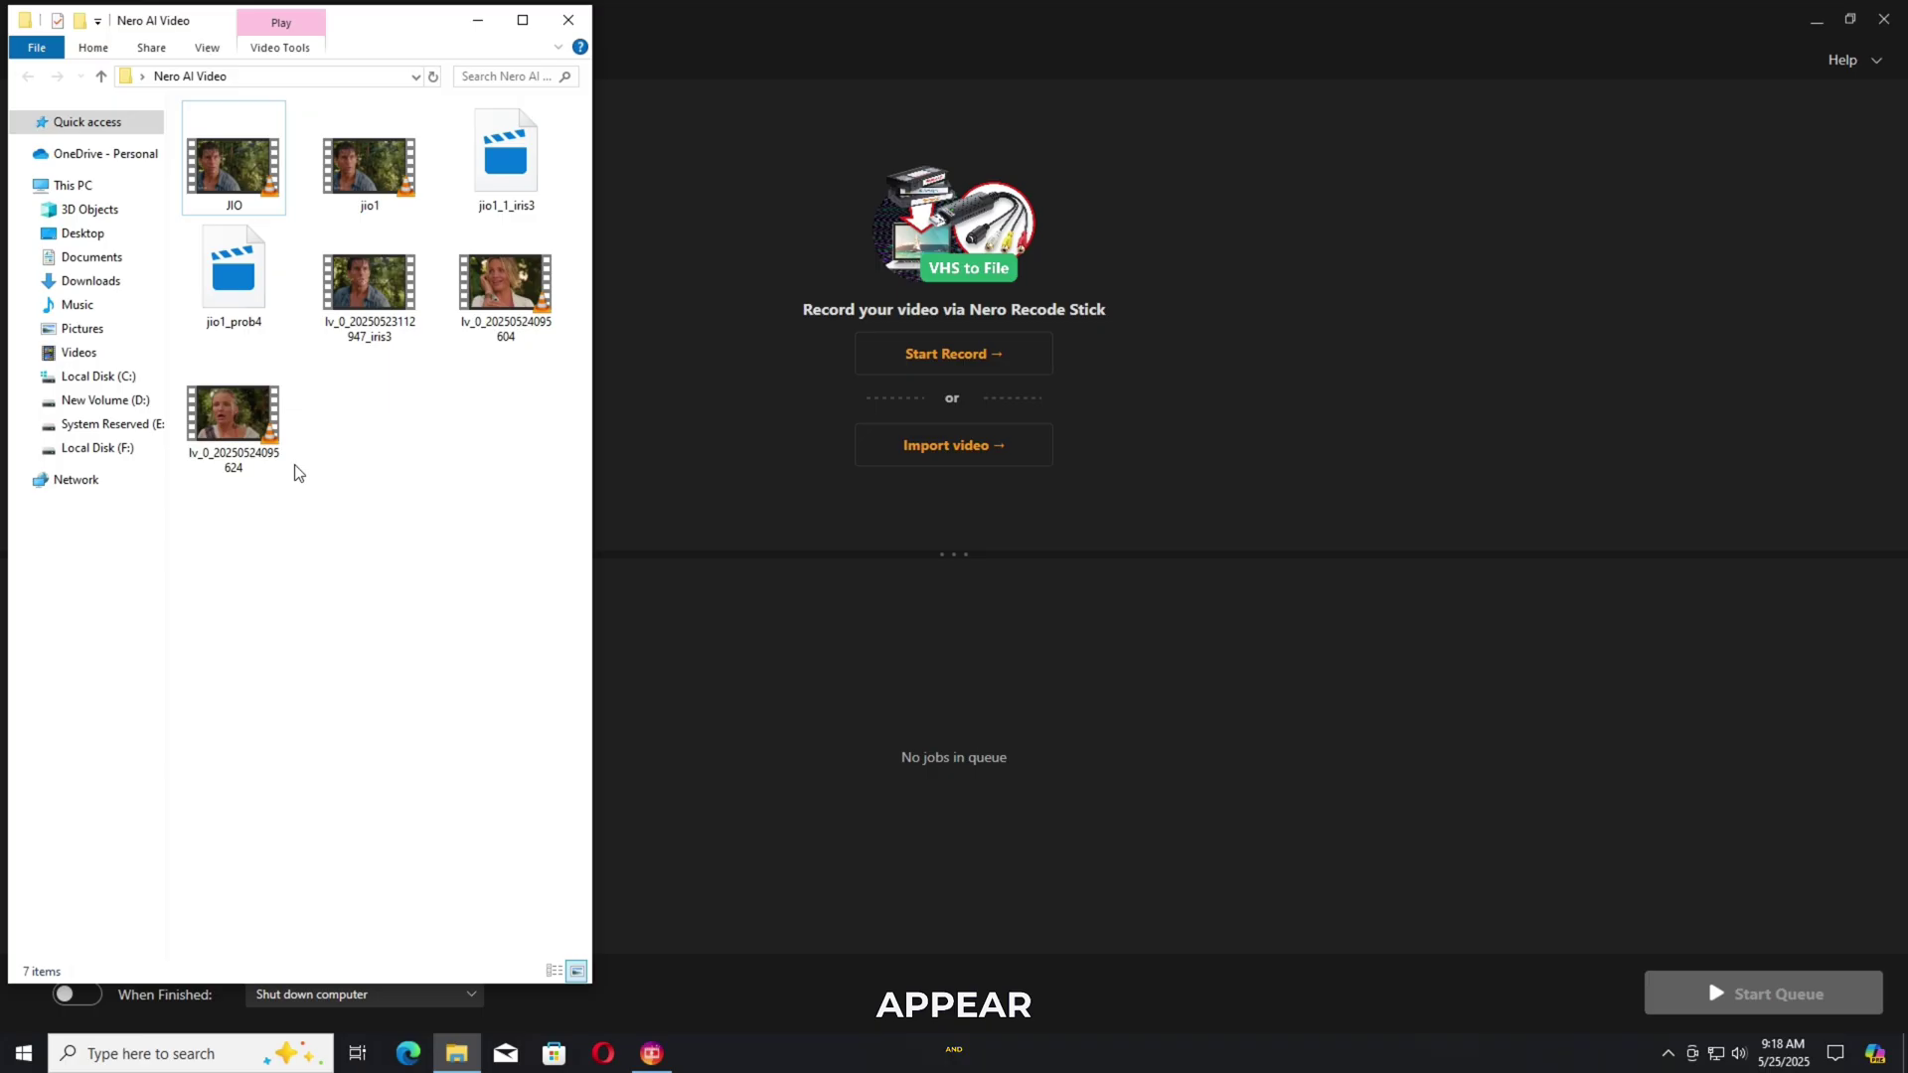
{"action": "left_click", "coordinate": [247, 448]}
{"action": "left_click_drag", "start_coordinate": [233, 413], "coordinate": [774, 604]}
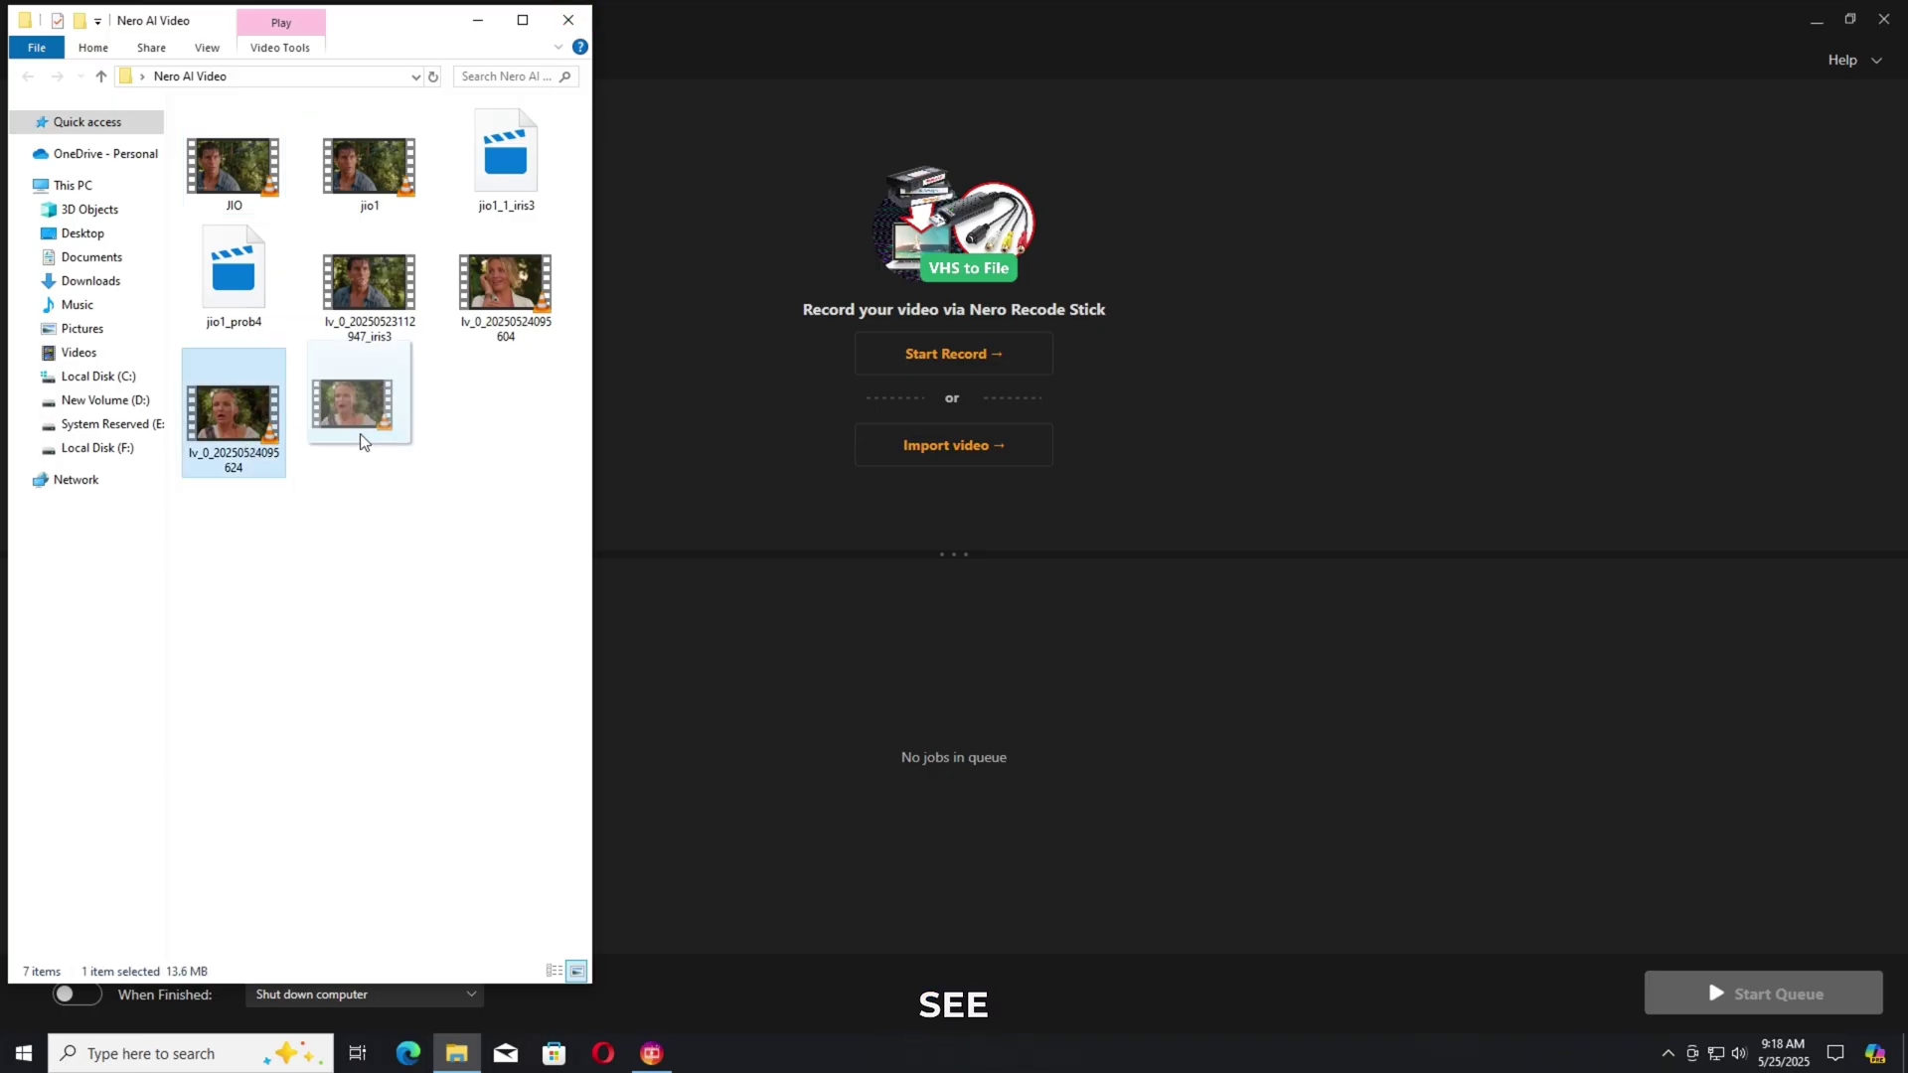
{"action": "left_click_drag", "start_coordinate": [899, 456], "coordinate": [863, 458]}
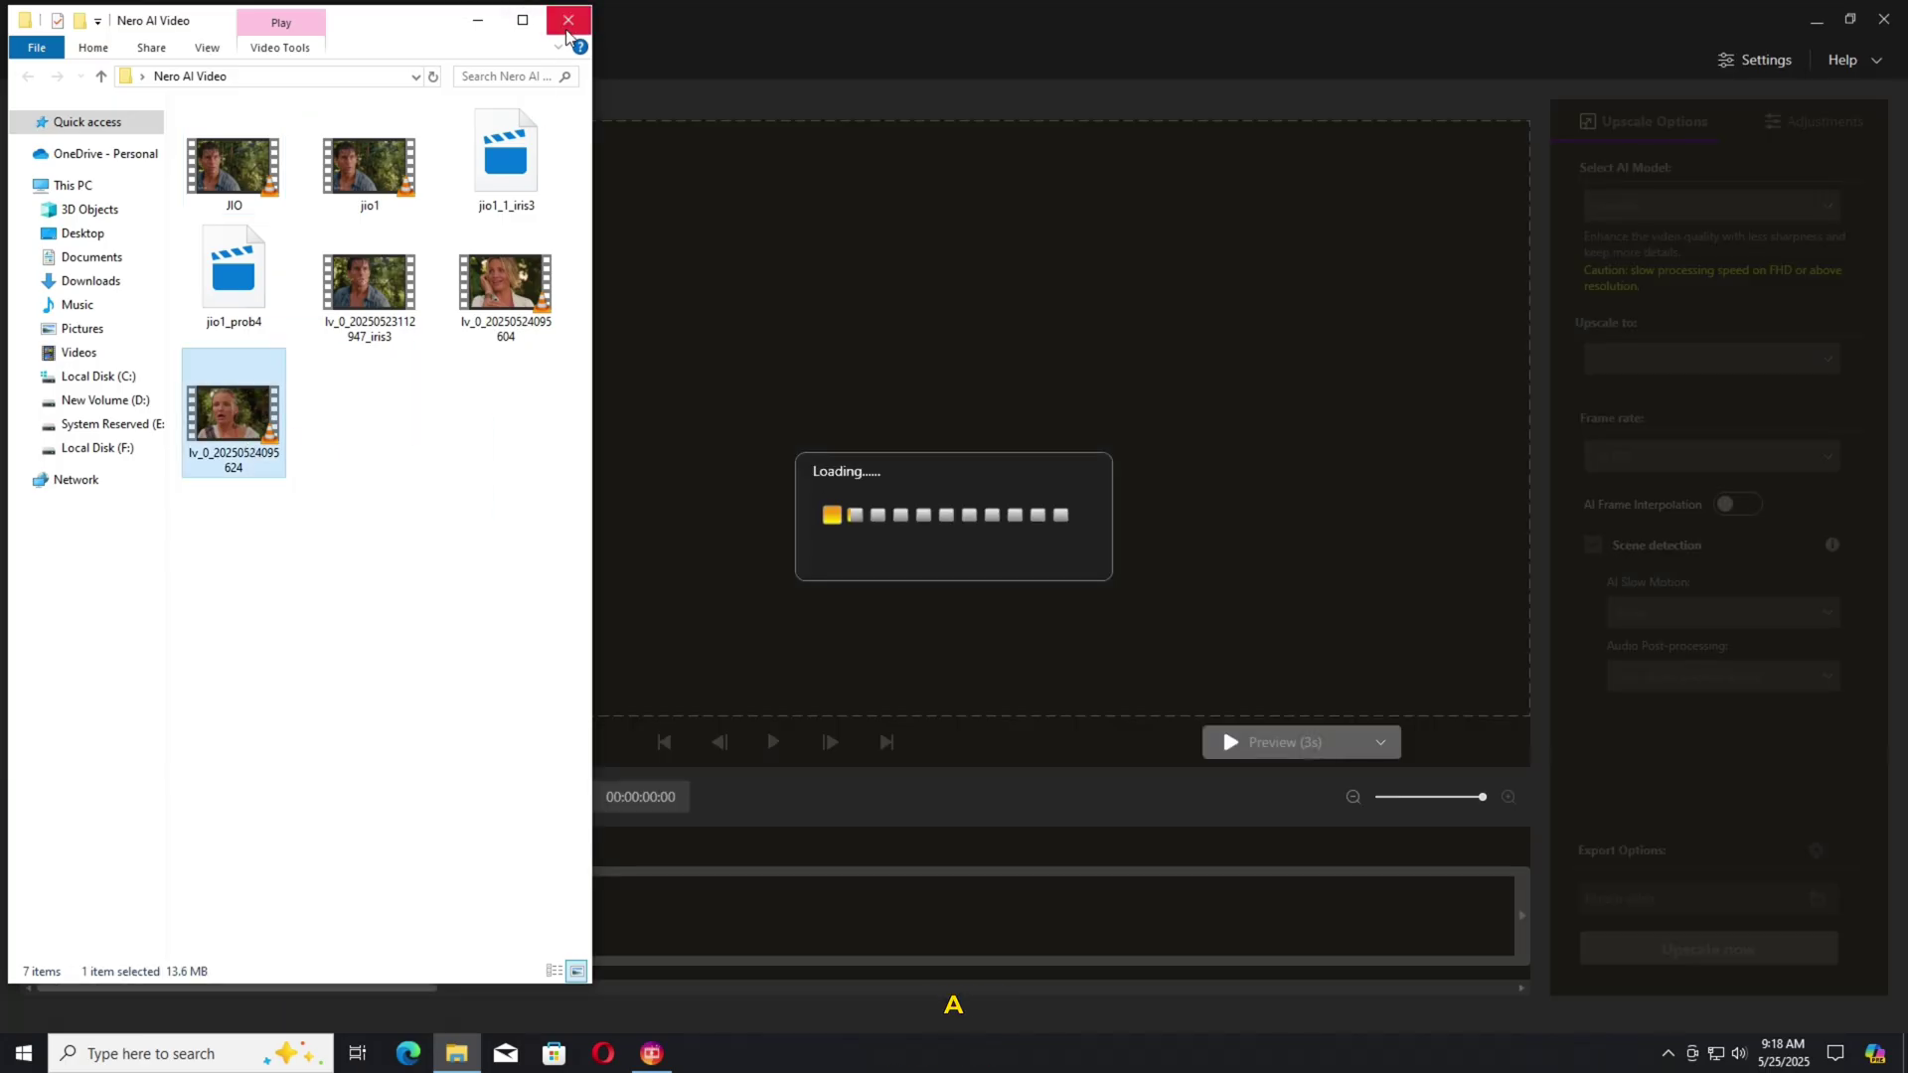
{"action": "left_click", "coordinate": [567, 20]}
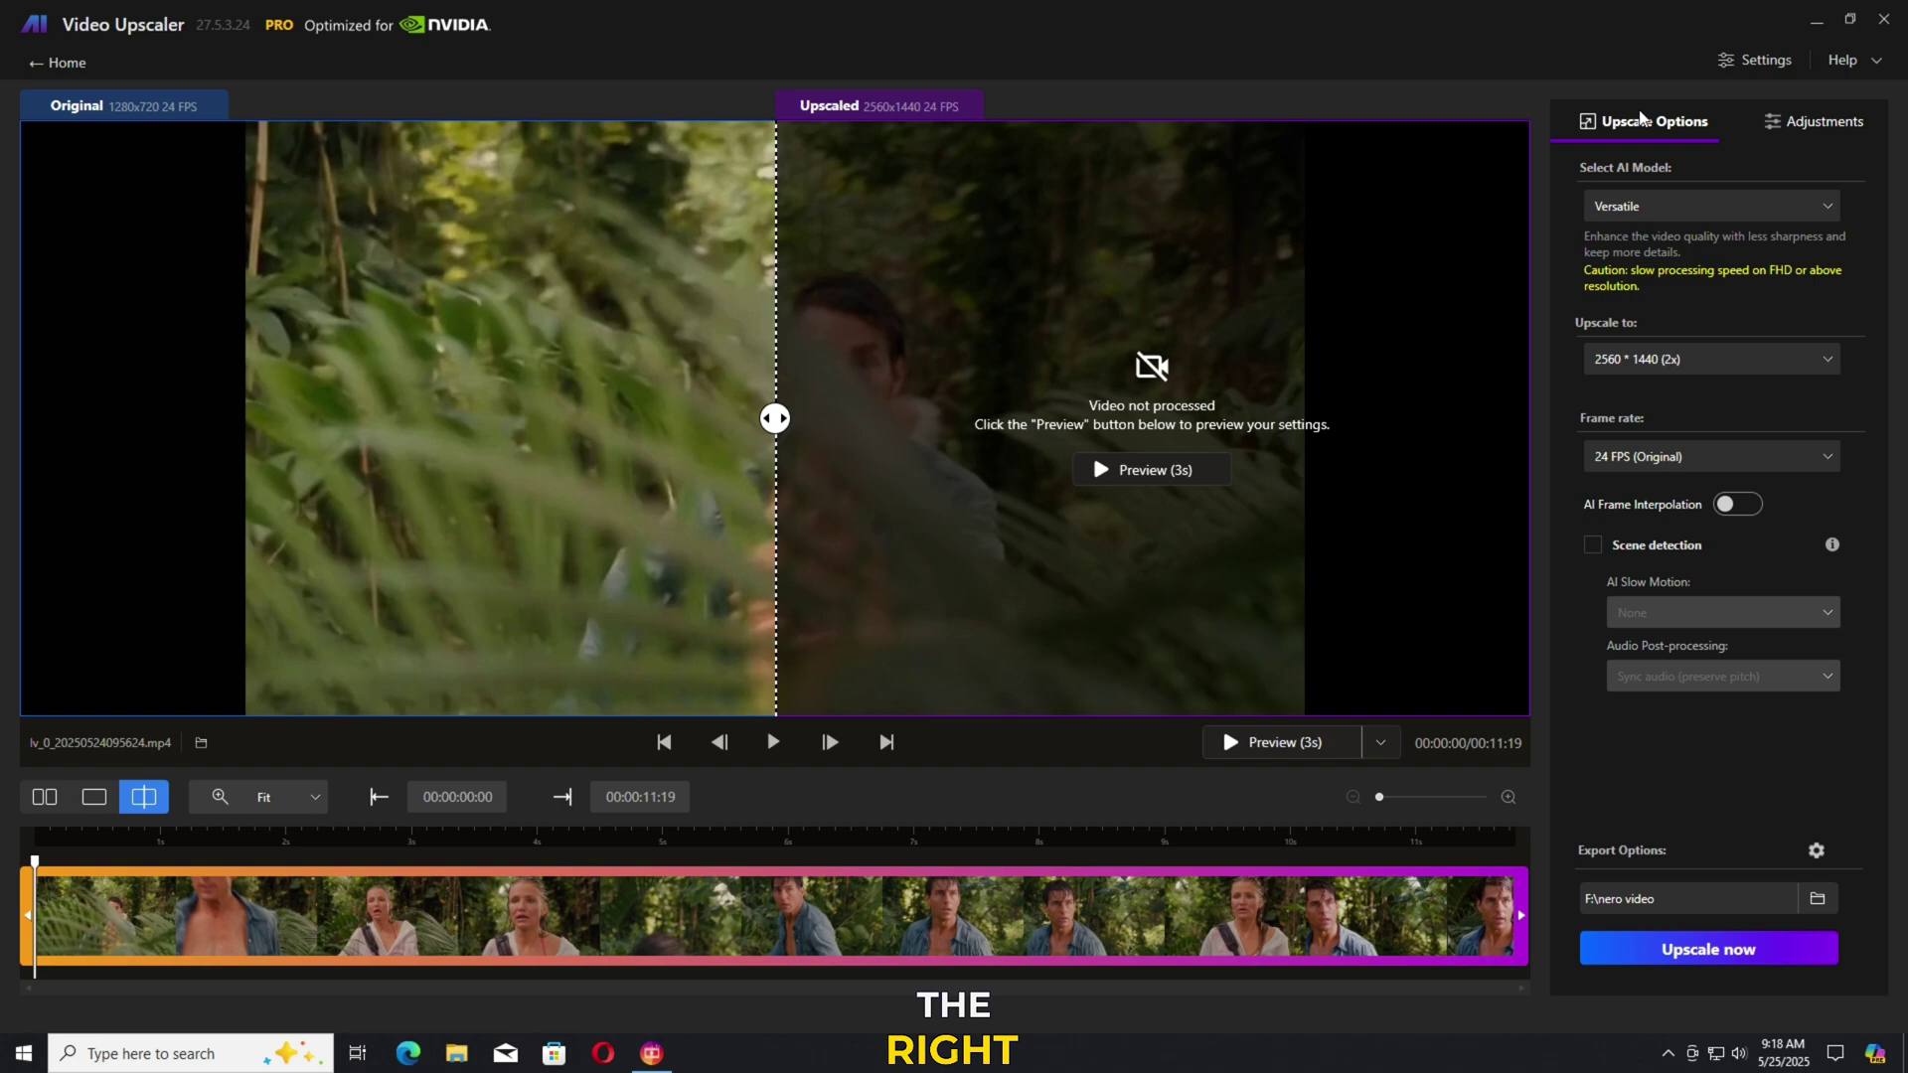
{"action": "left_click", "coordinate": [1756, 64]}
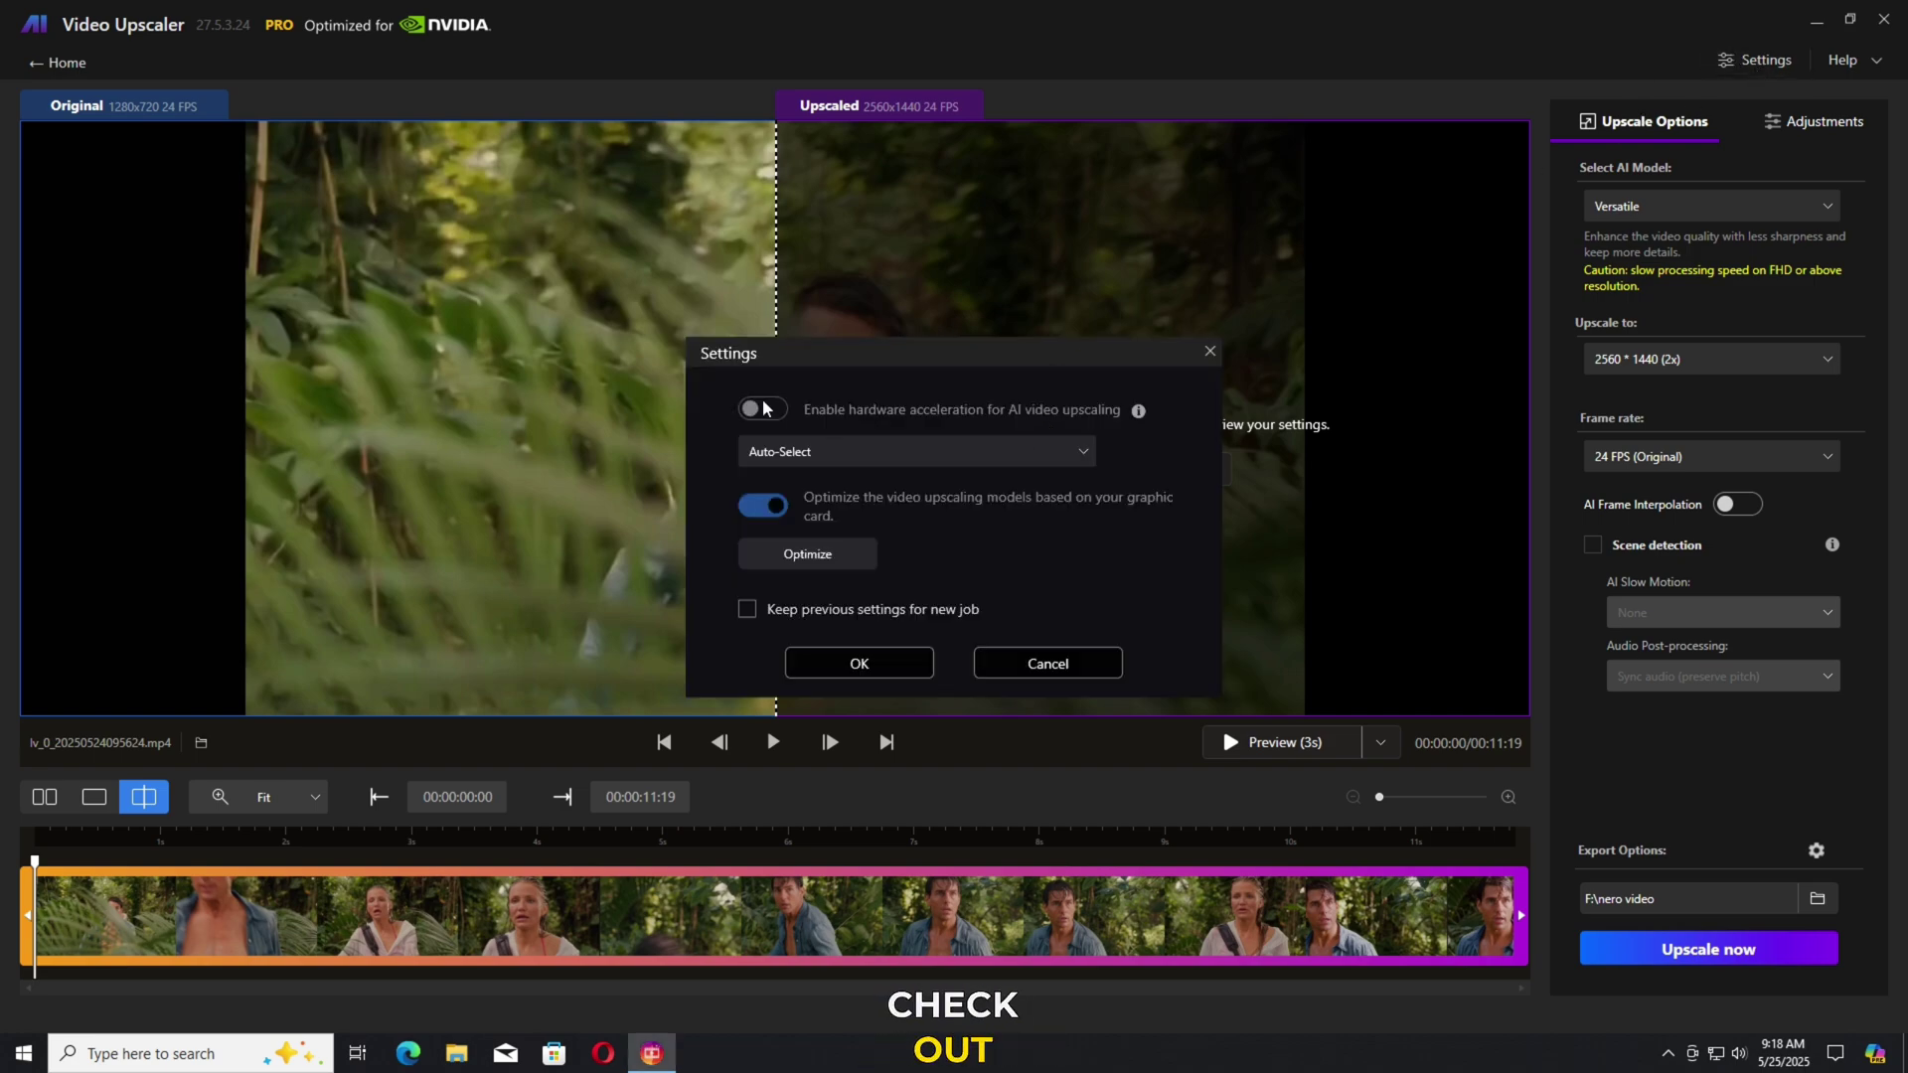
{"action": "left_click", "coordinate": [1078, 453]}
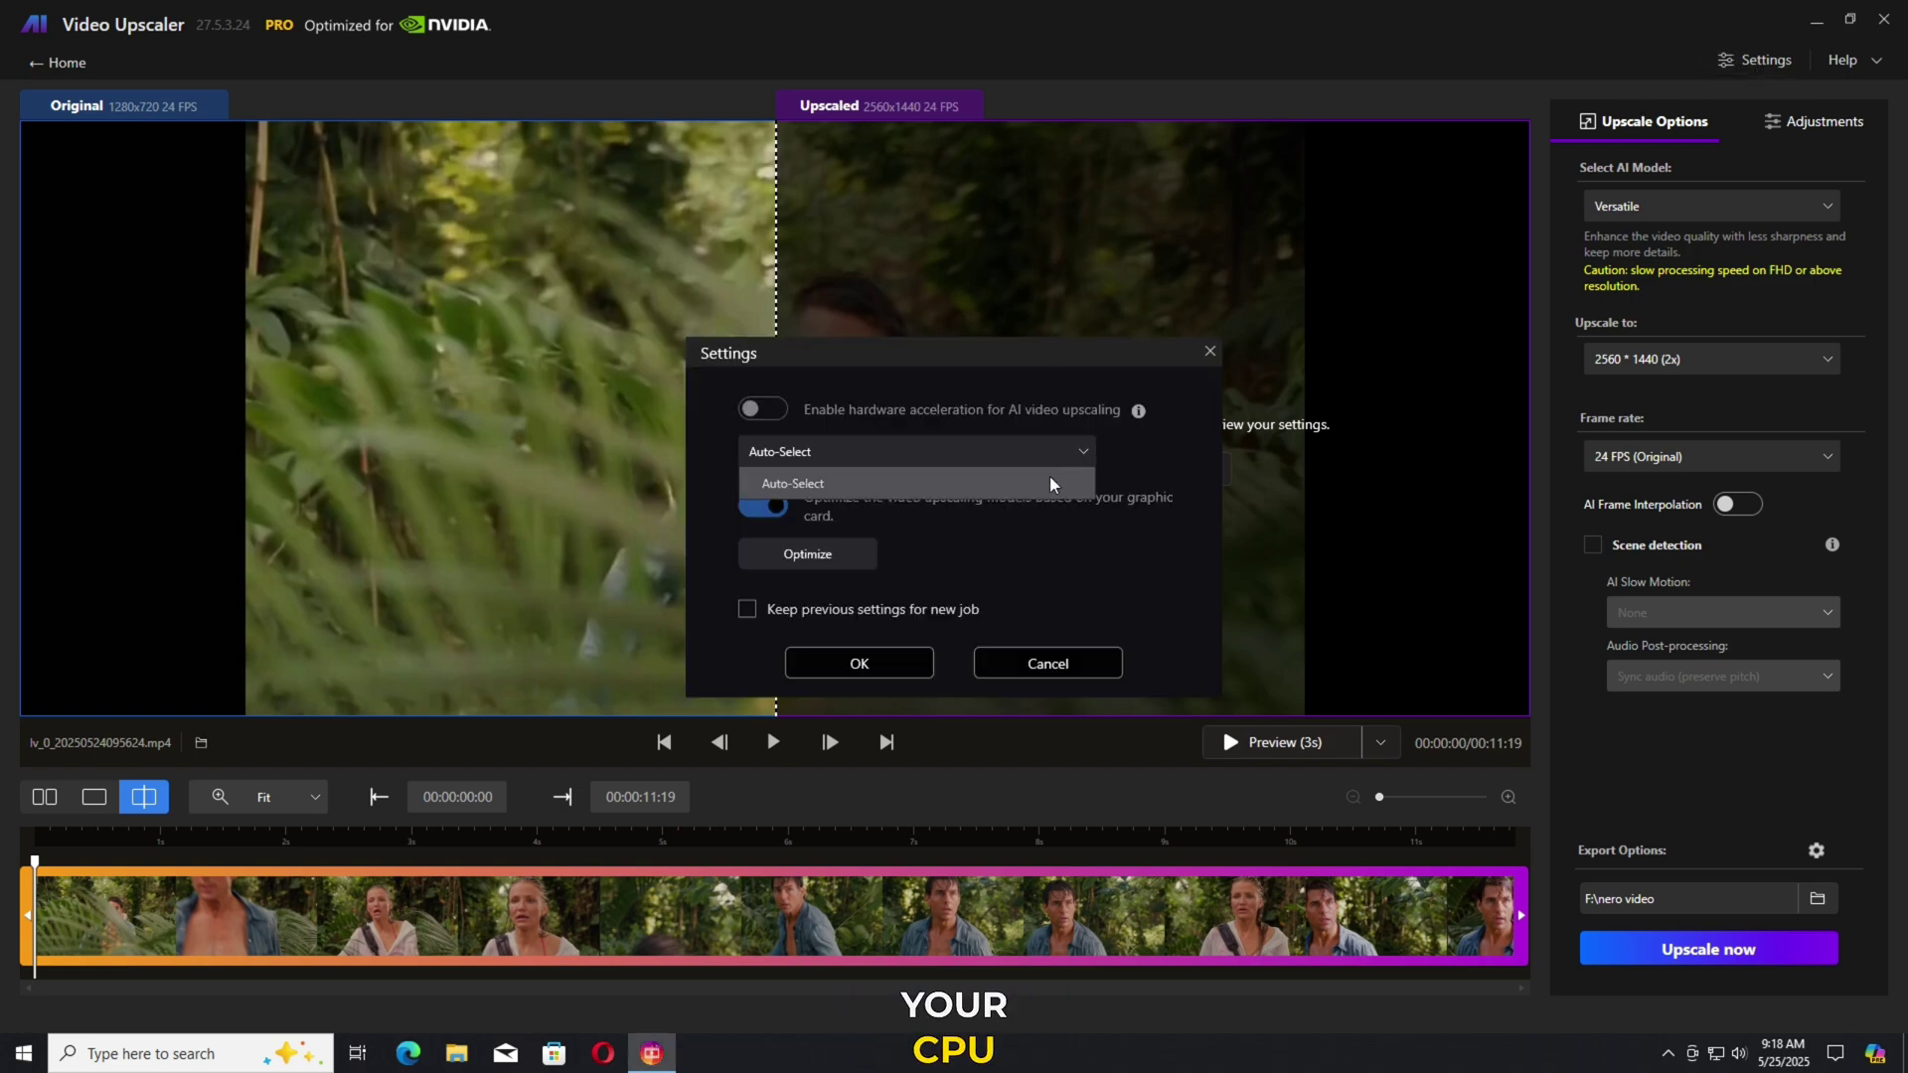
{"action": "left_click", "coordinate": [1054, 484]}
{"action": "left_click", "coordinate": [792, 564]}
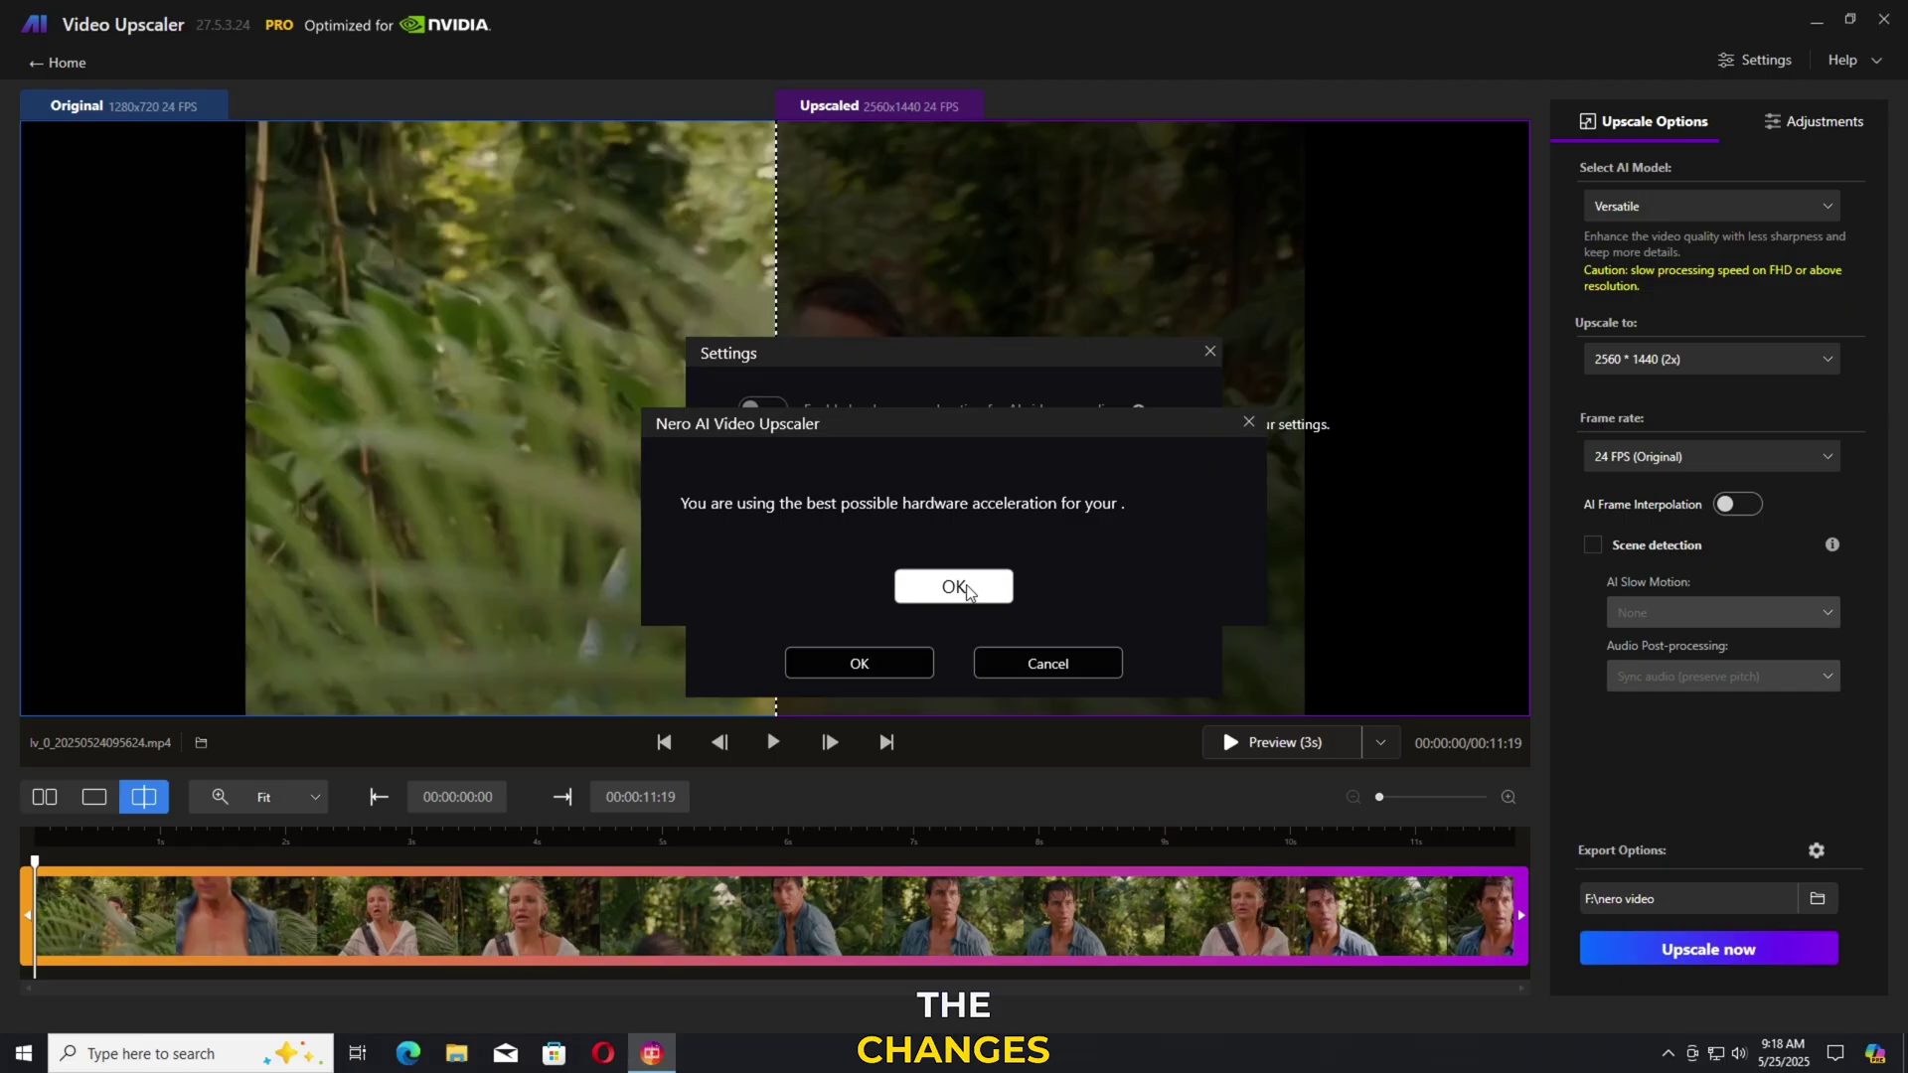
{"action": "left_click", "coordinate": [954, 588]}
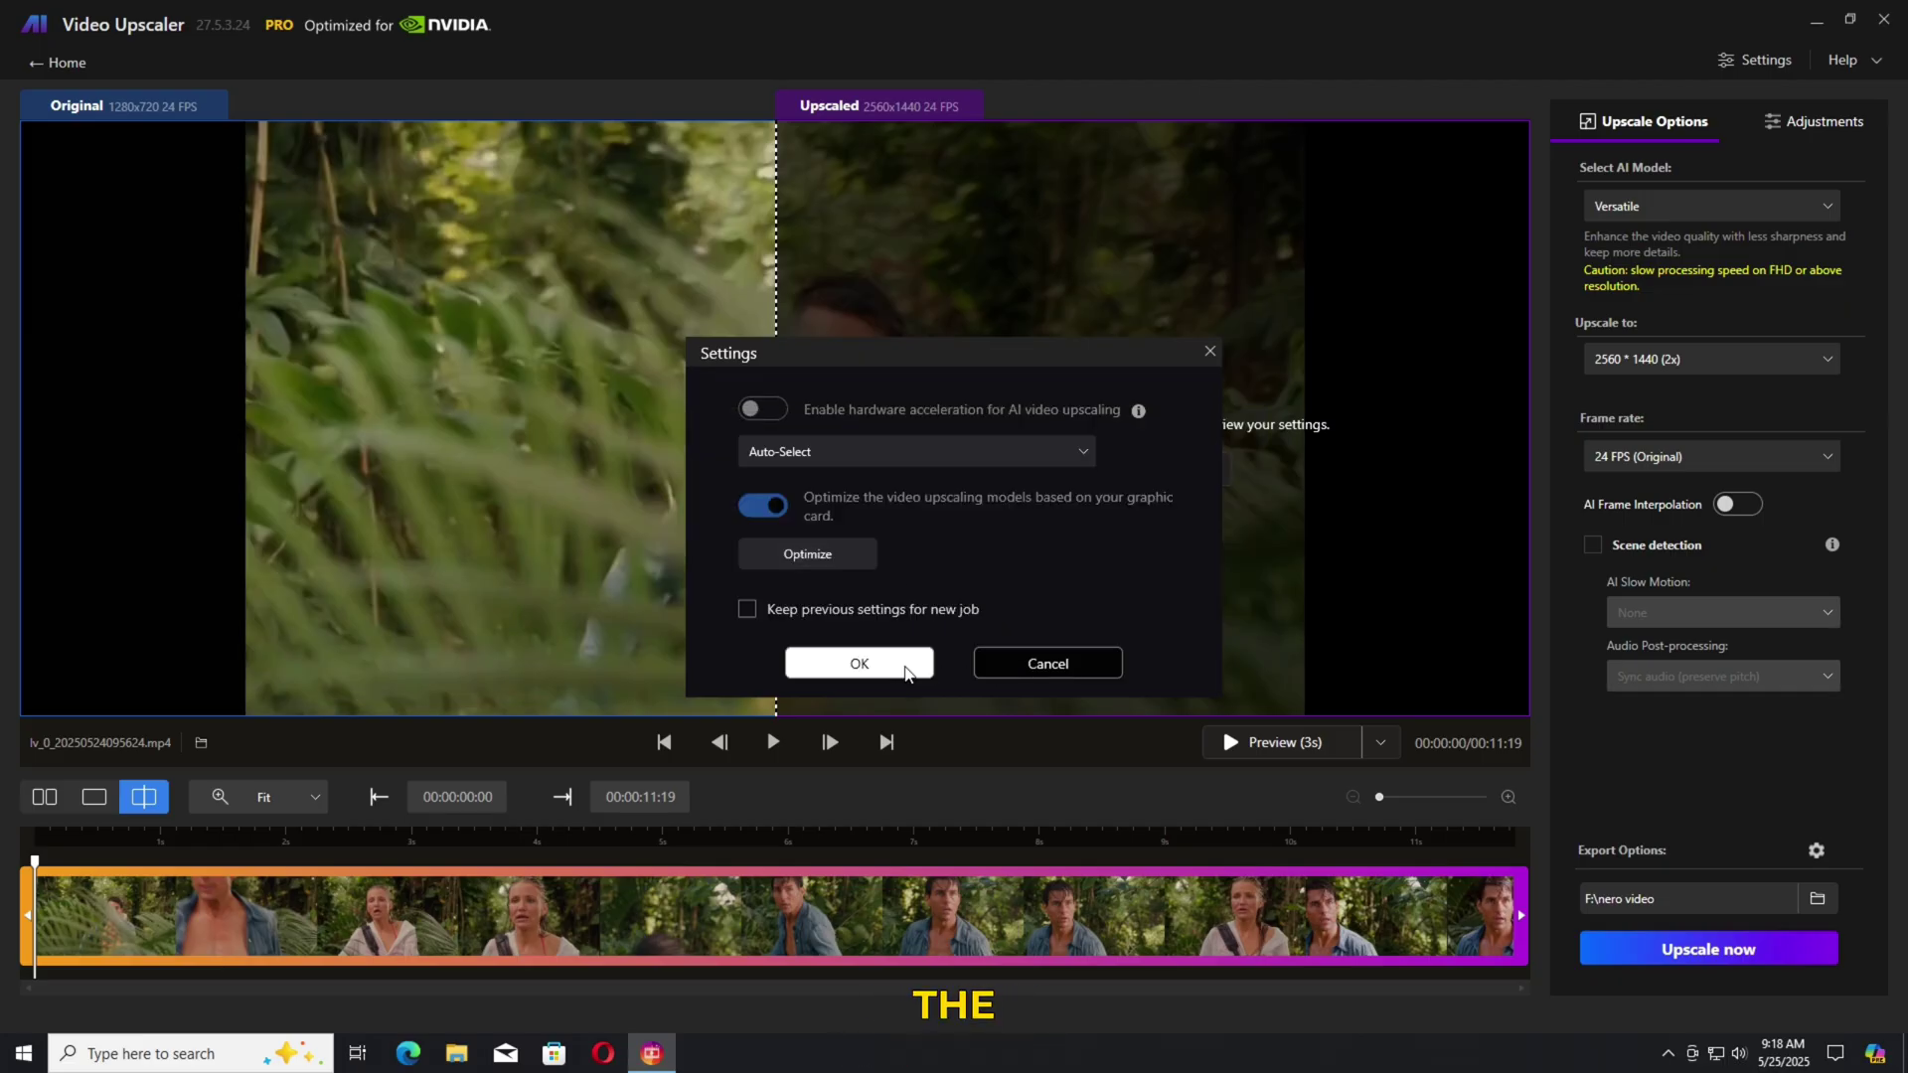
{"action": "left_click", "coordinate": [907, 672]}
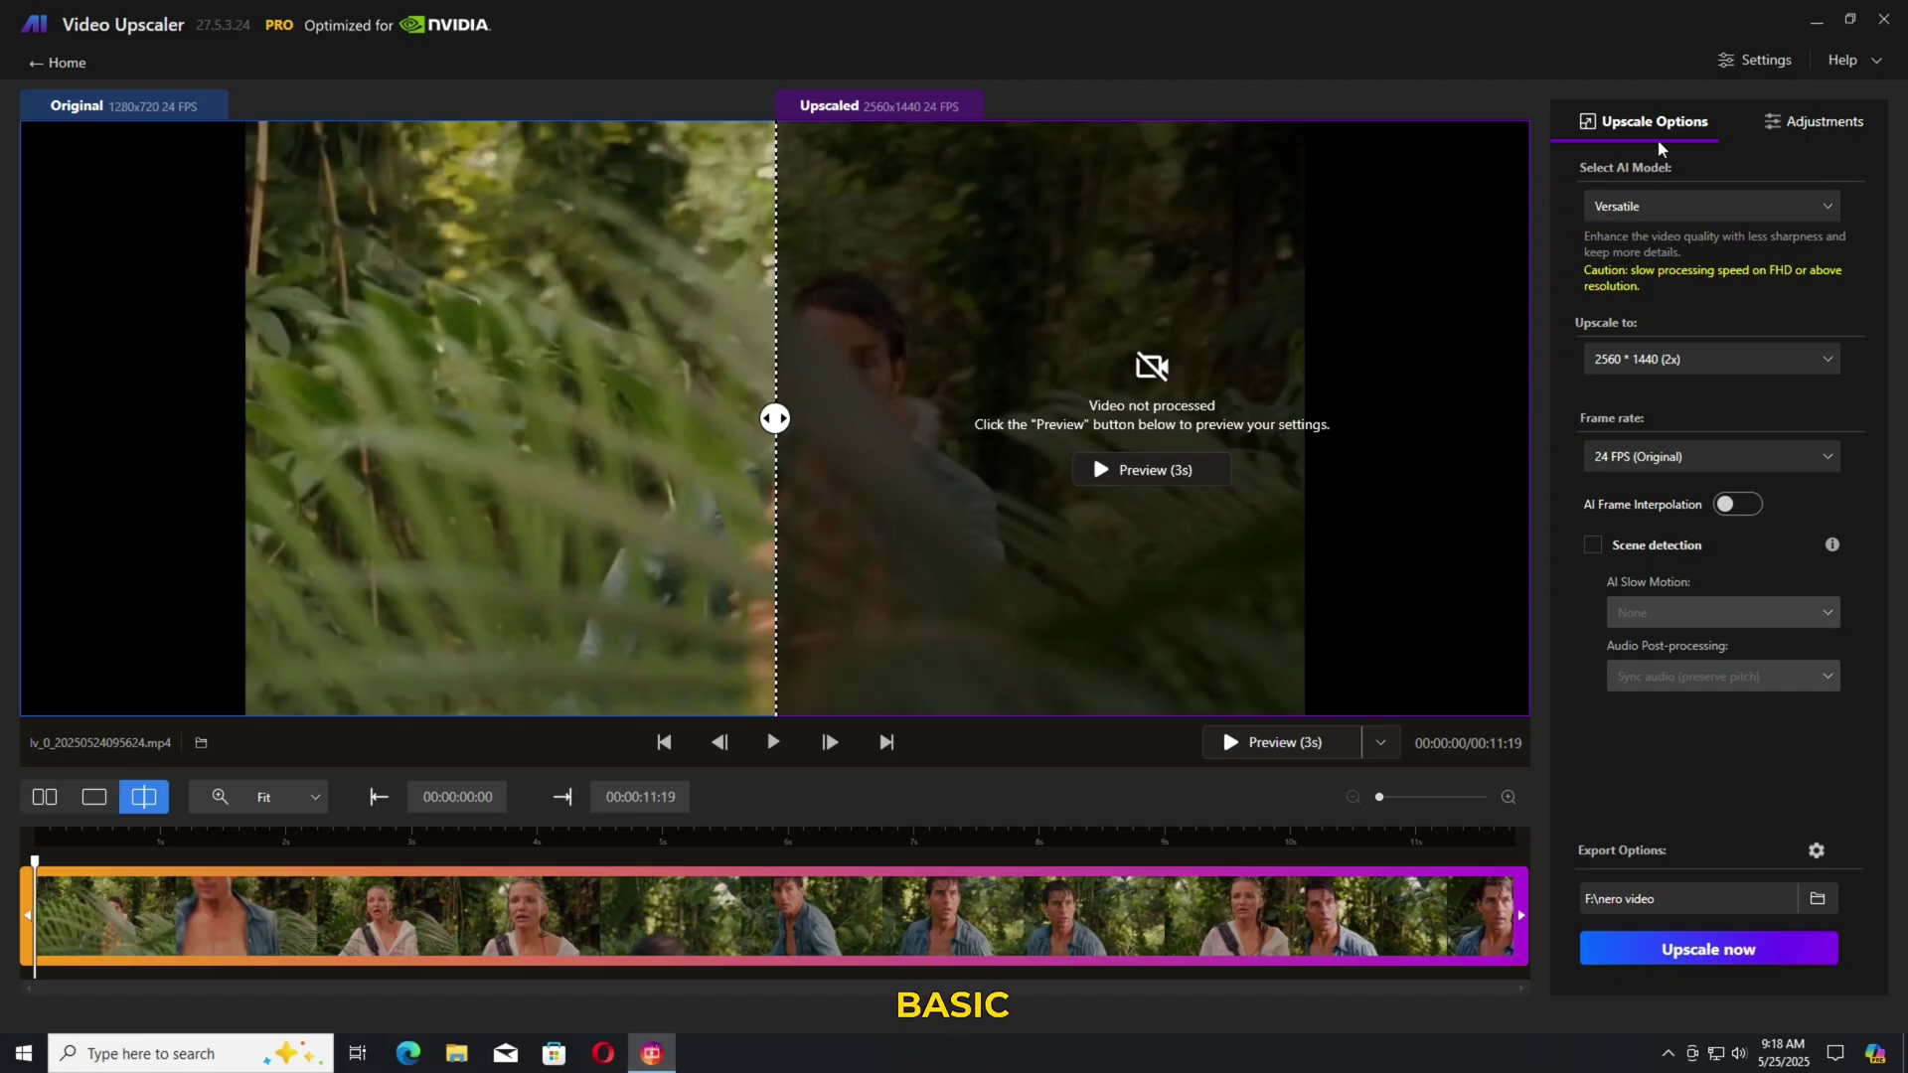
{"action": "left_click", "coordinate": [1817, 129]}
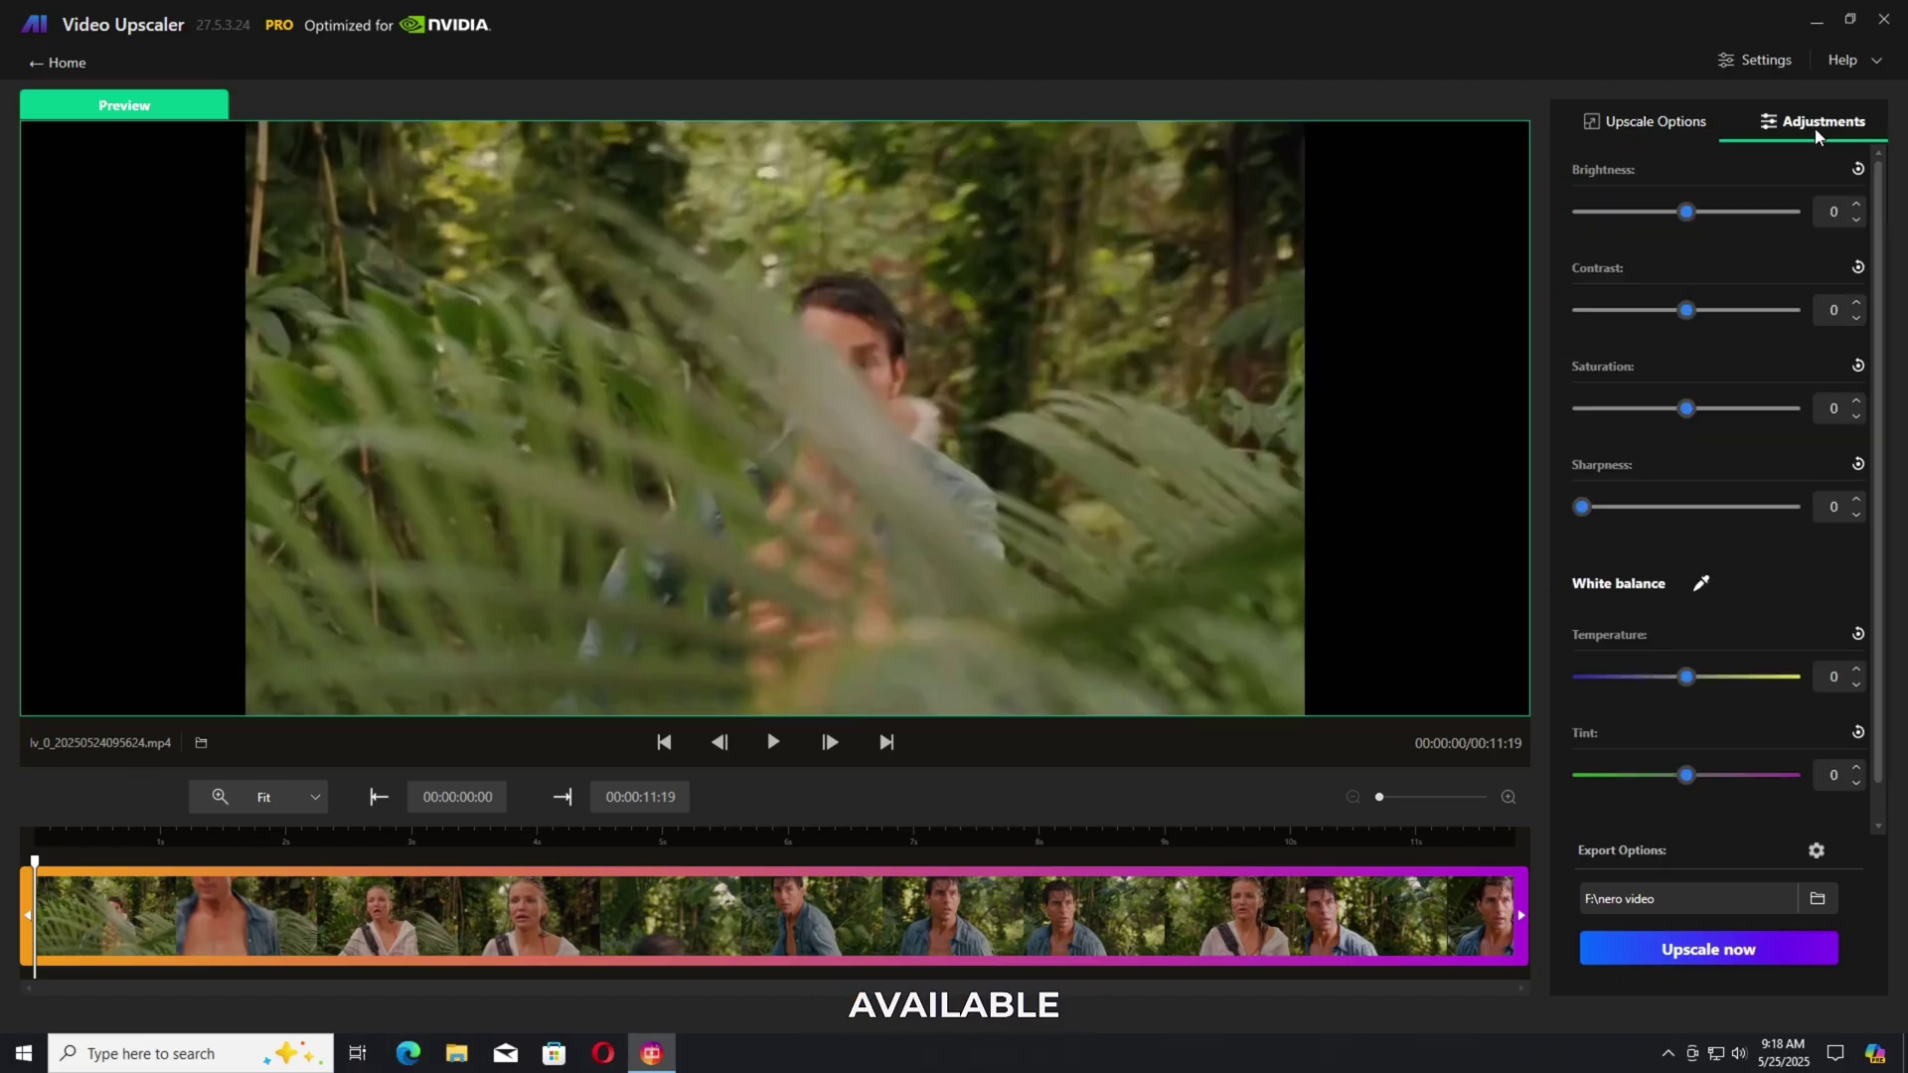
{"action": "left_click_drag", "start_coordinate": [1687, 212], "coordinate": [1746, 229]}
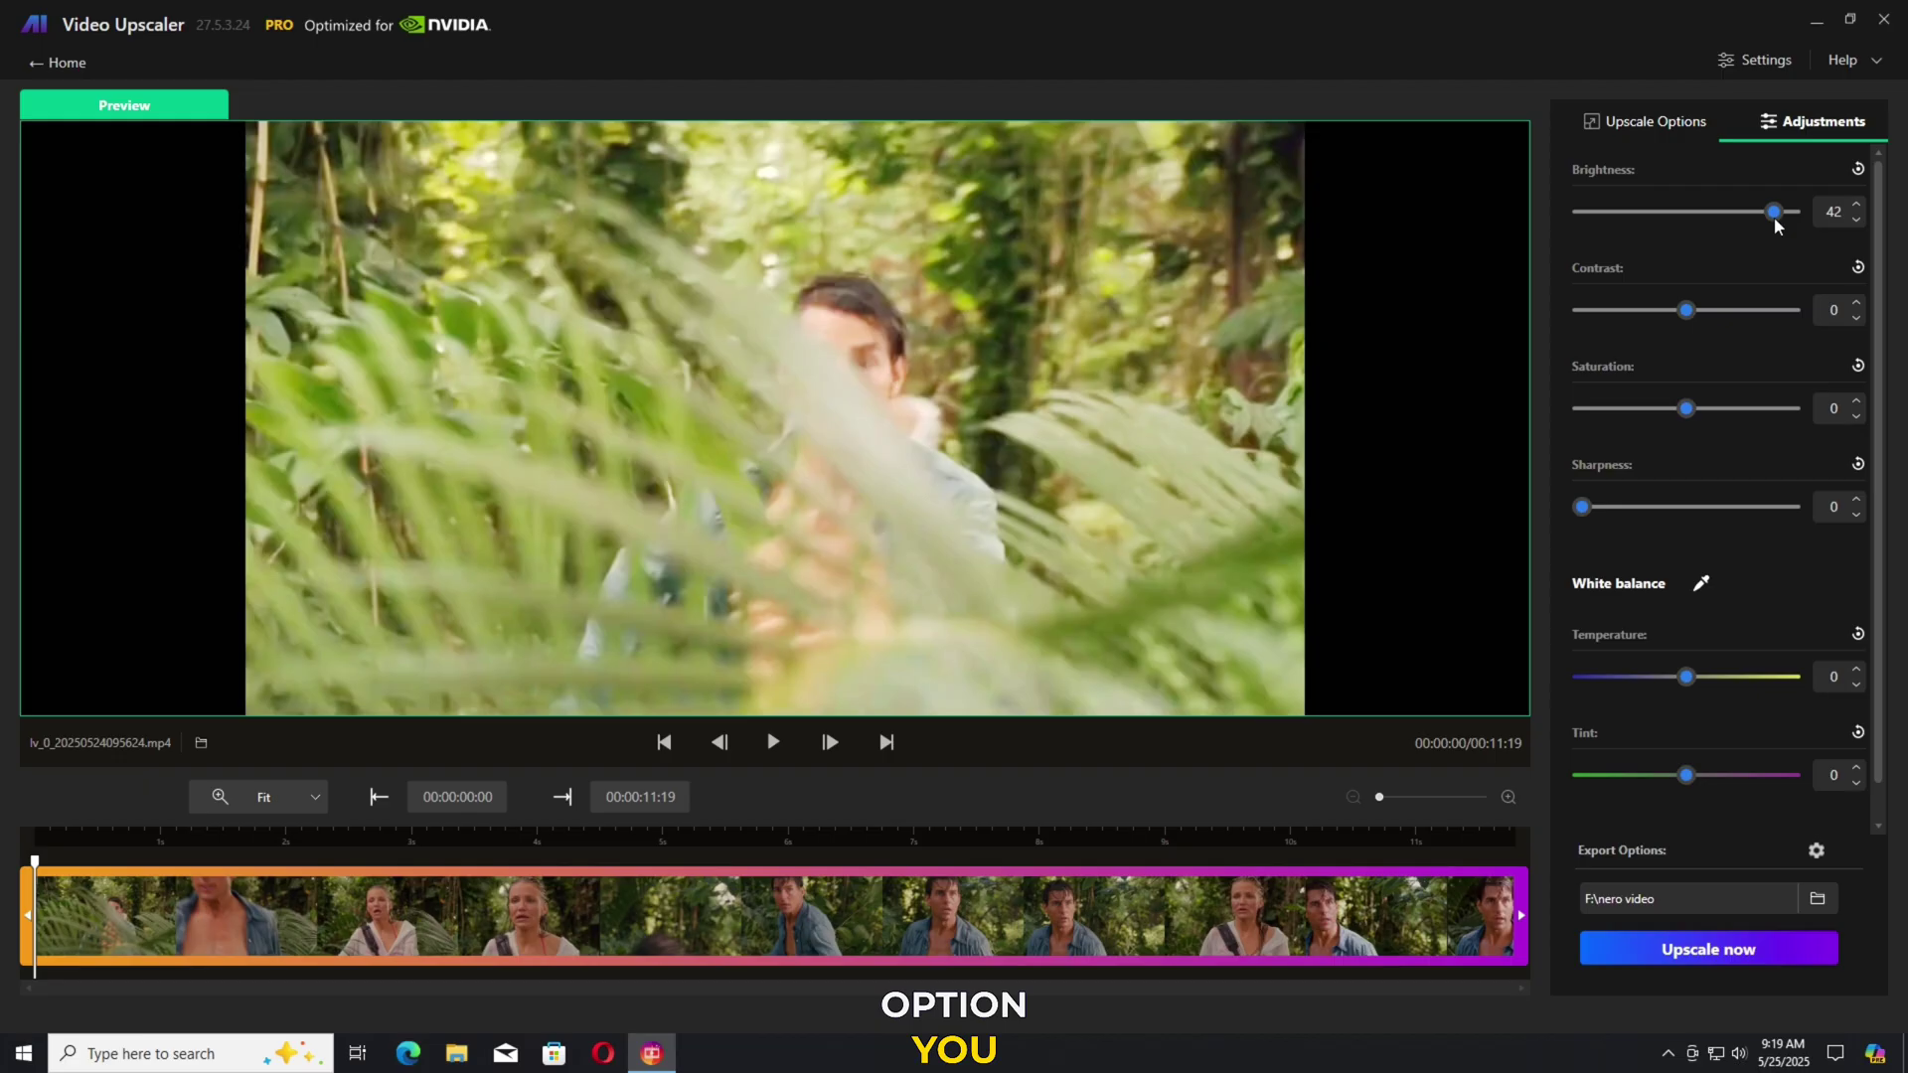
{"action": "left_click", "coordinate": [1857, 169]}
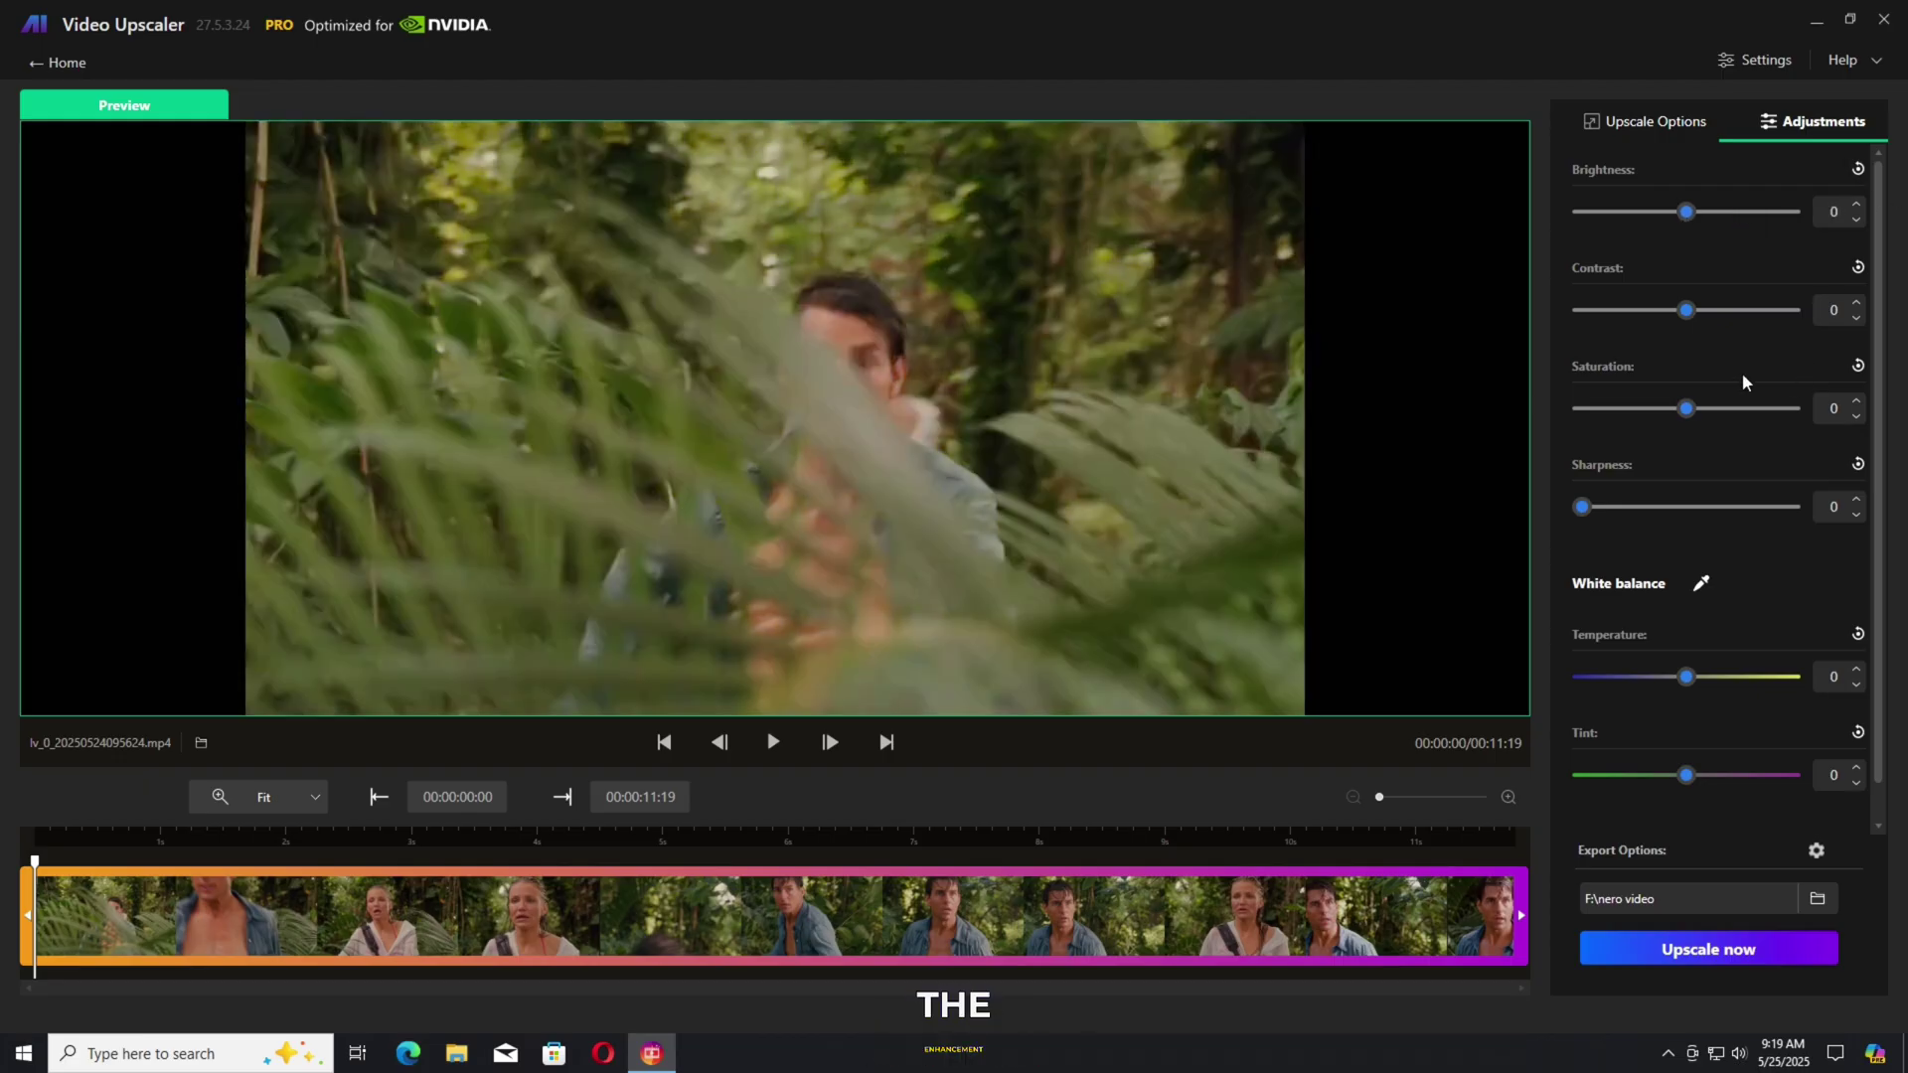
{"action": "scroll", "coordinate": [1745, 382], "scroll_direction": "down", "scroll_amount": 1}
{"action": "left_click_drag", "start_coordinate": [1584, 470], "coordinate": [1776, 482]}
{"action": "left_click", "coordinate": [1858, 426]}
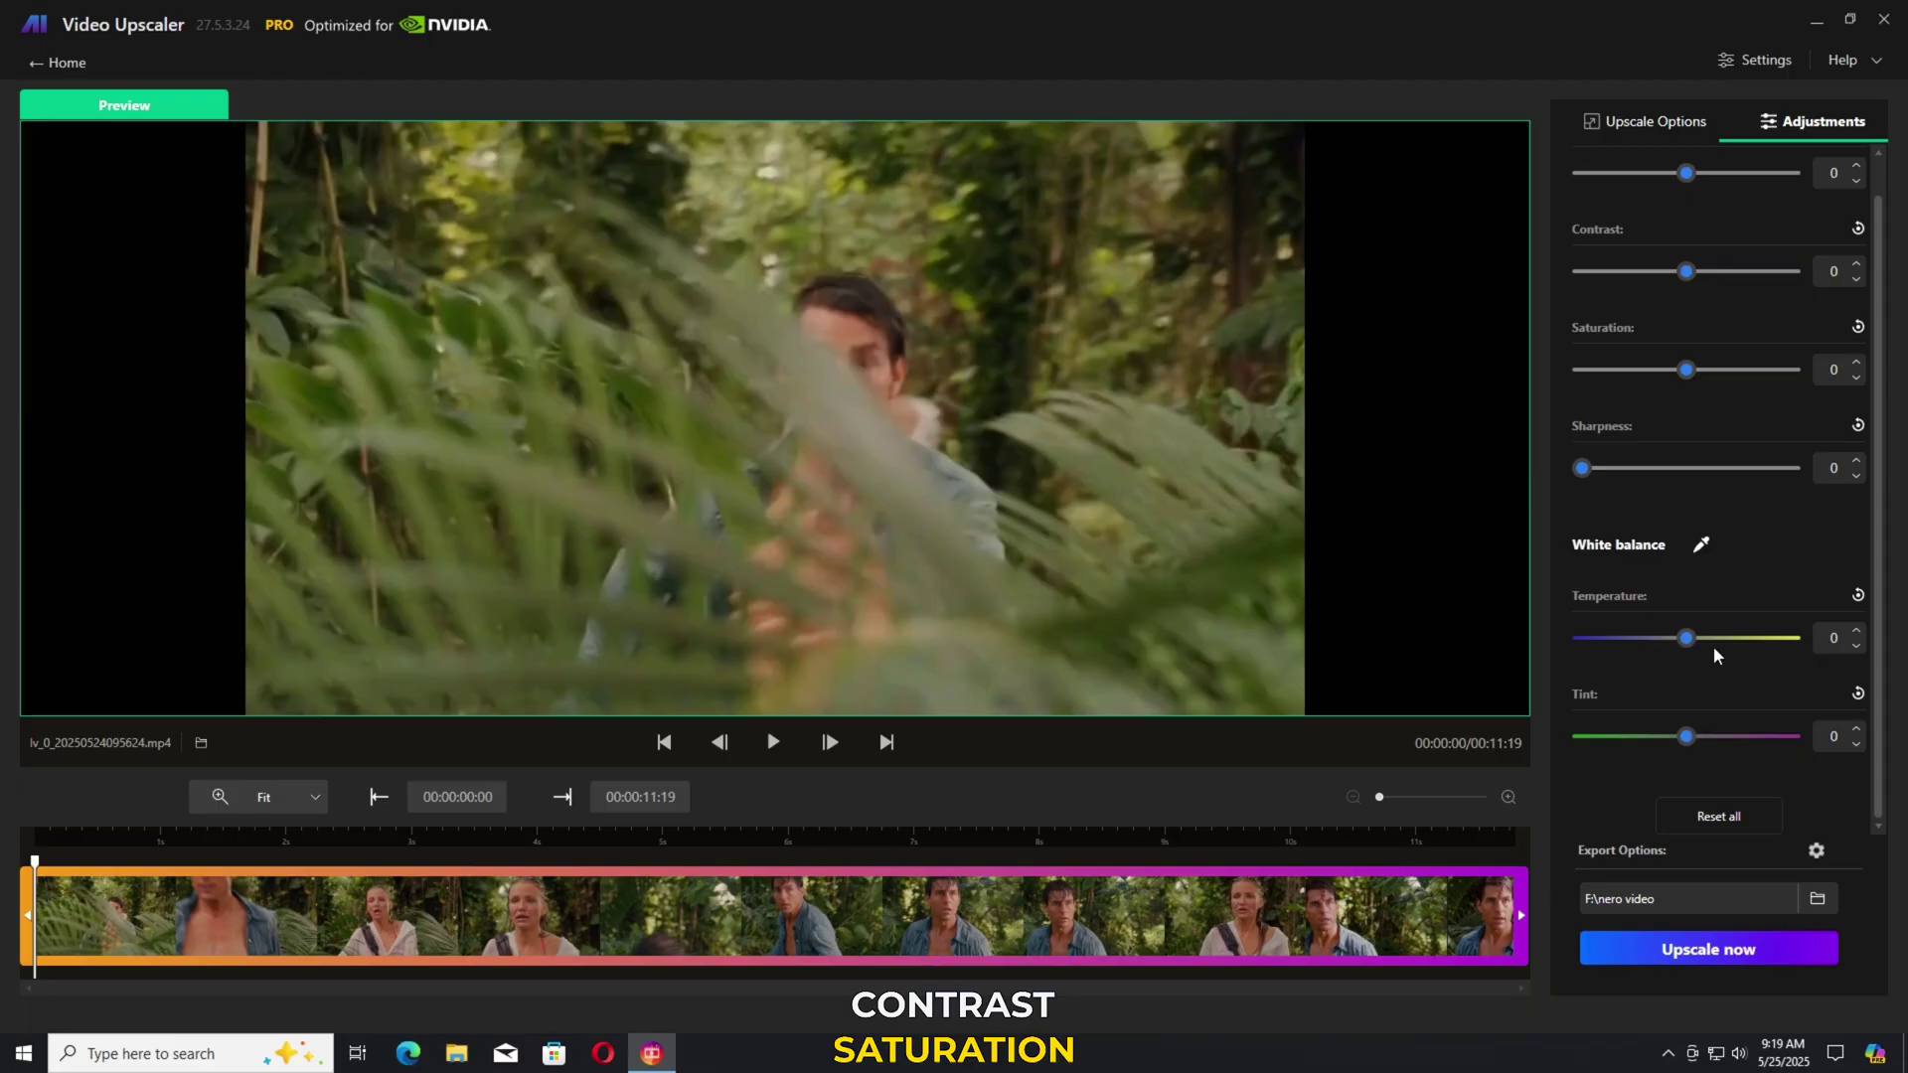
{"action": "scroll", "coordinate": [1724, 676], "scroll_direction": "up", "scroll_amount": 1}
Review the AI model list, then scroll the Upscale to list down to 7680 * 4320
{"action": "left_click", "coordinate": [1652, 121]}
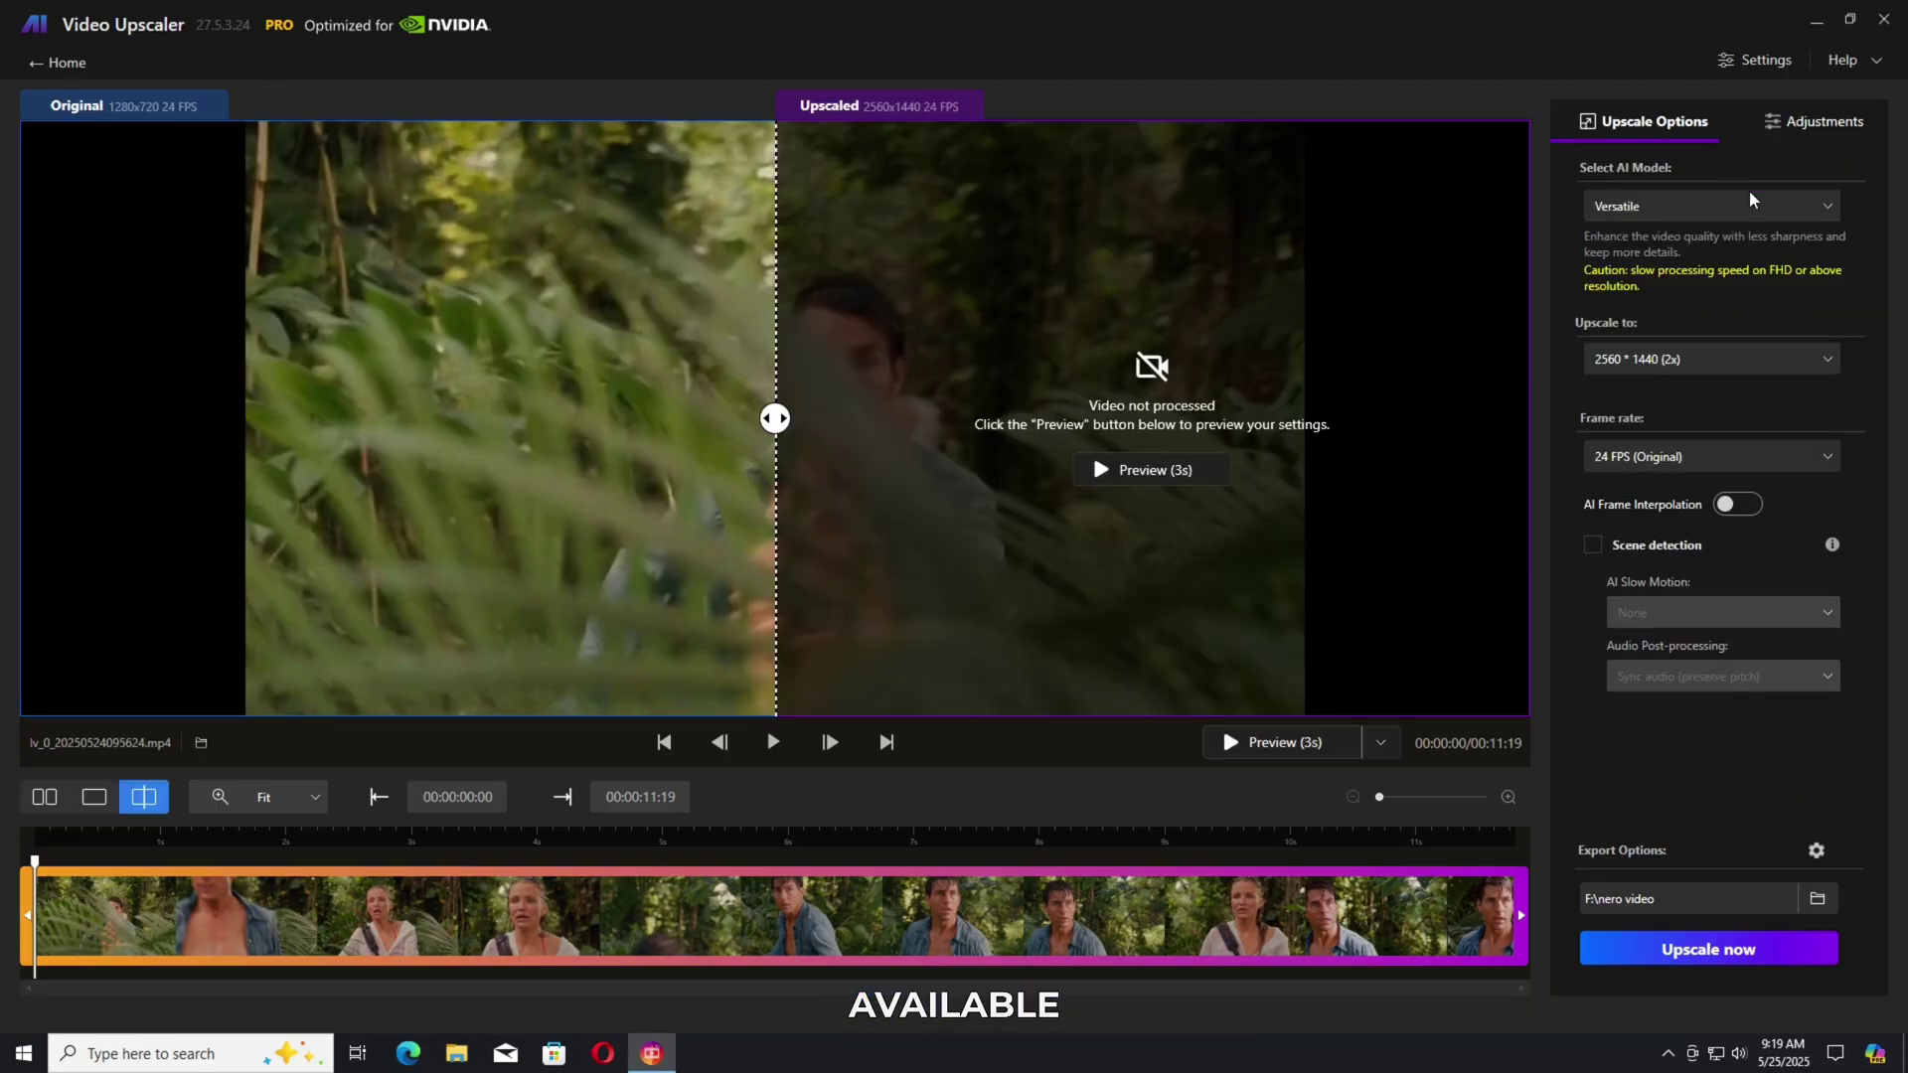
{"action": "left_click", "coordinate": [1835, 211]}
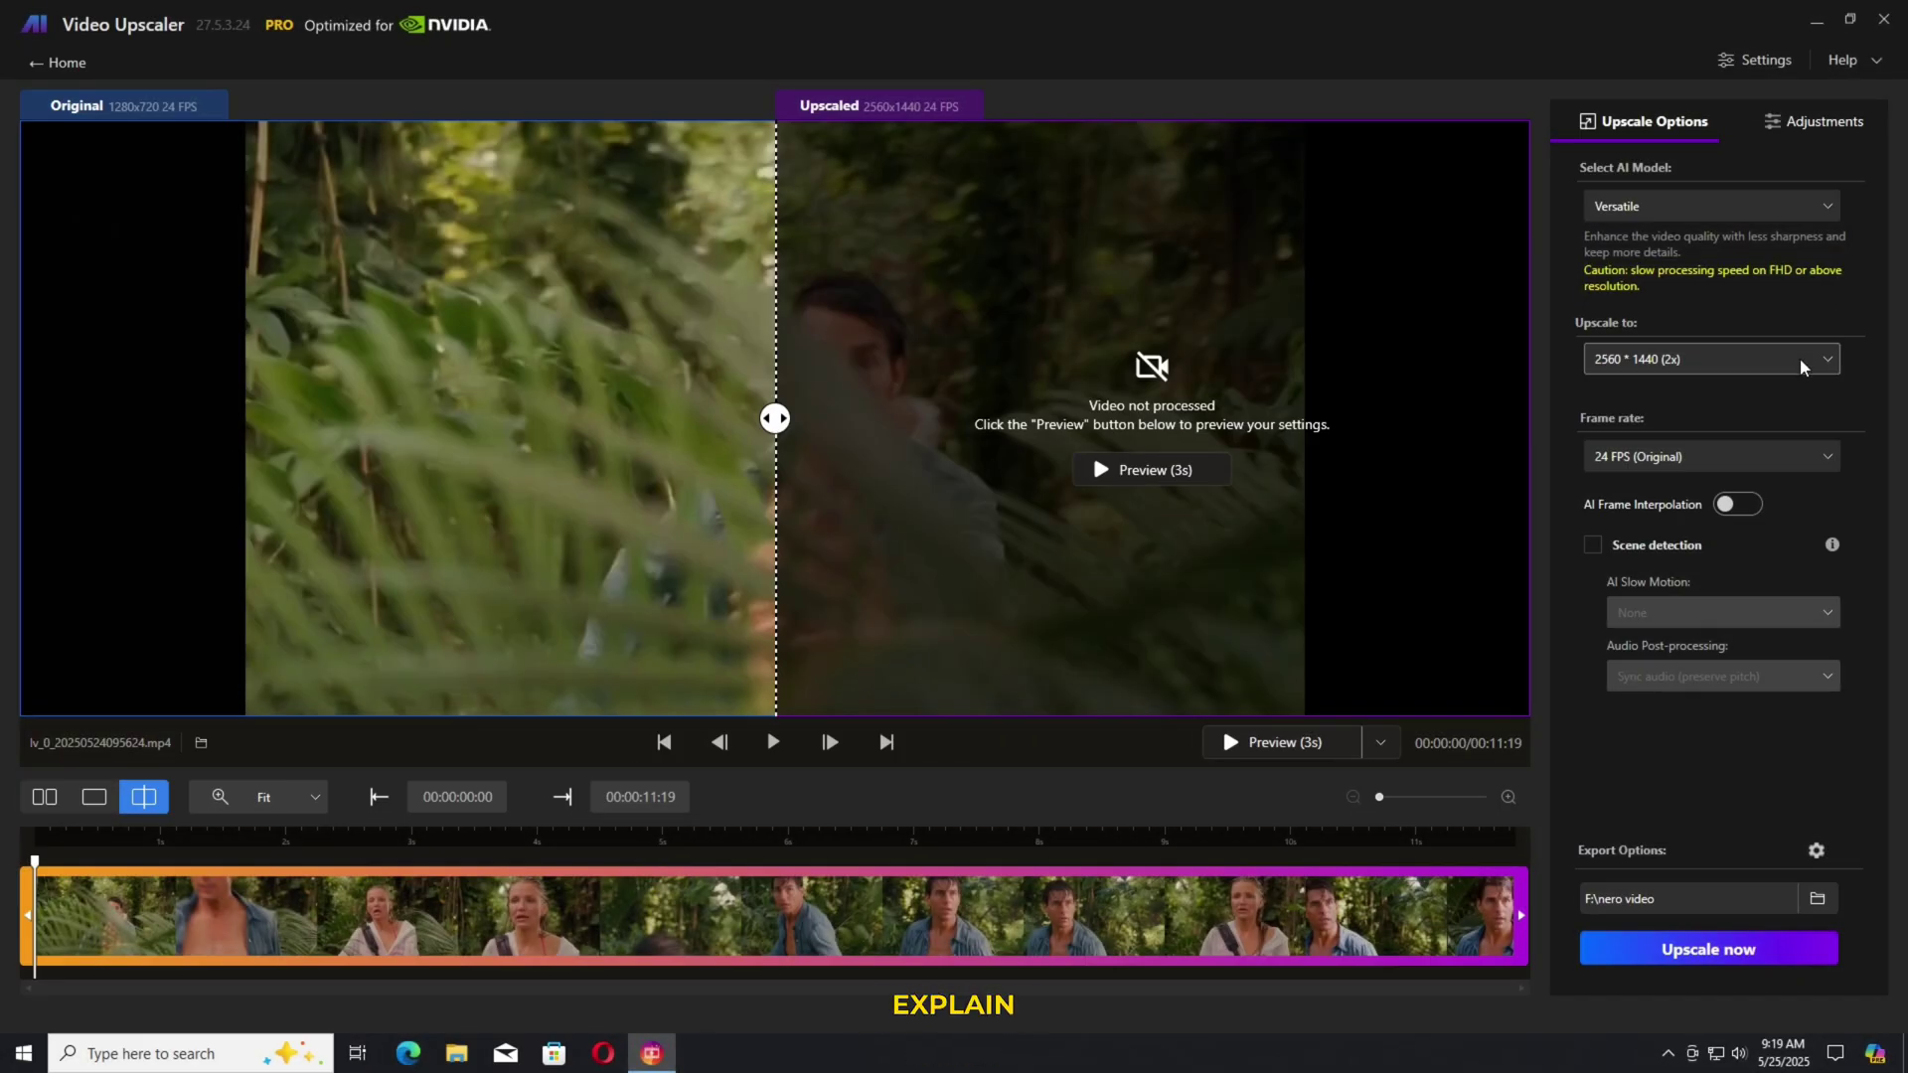
{"action": "left_click", "coordinate": [1826, 362]}
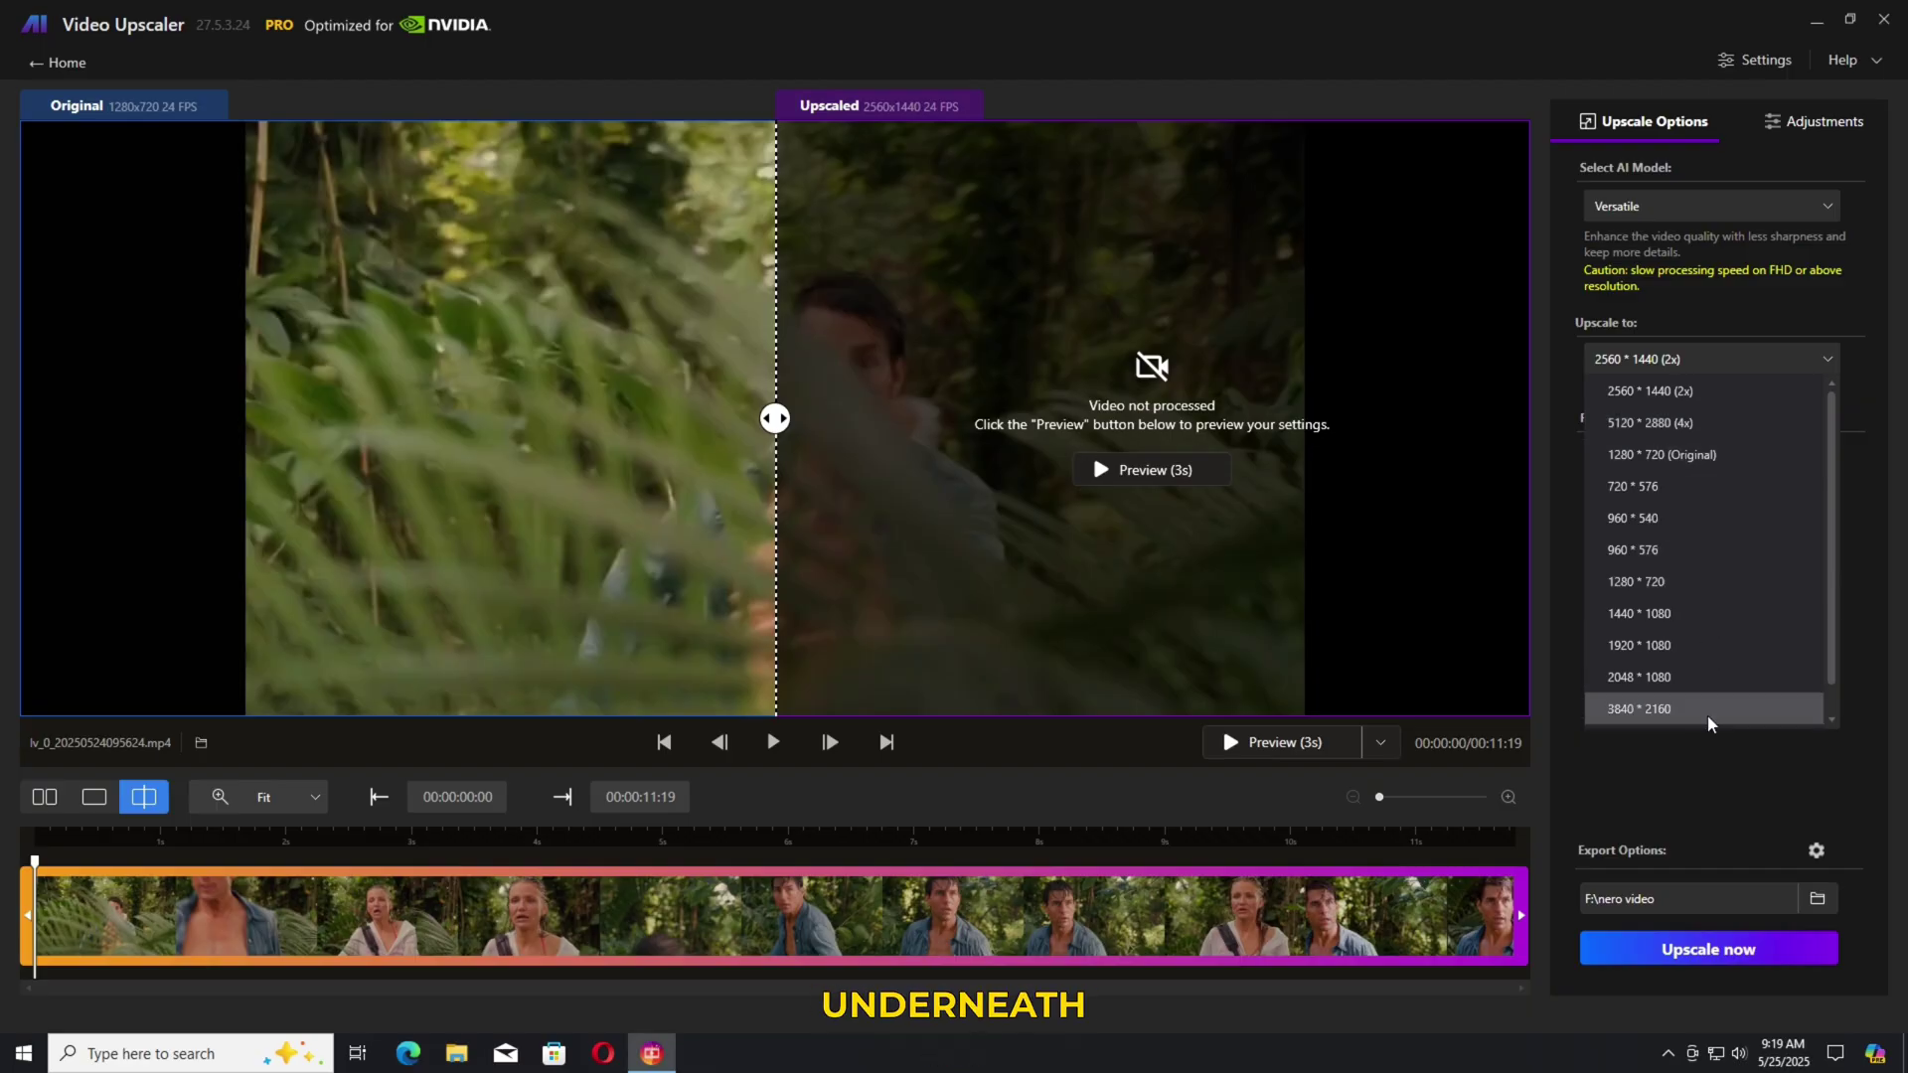
{"action": "scroll", "coordinate": [1710, 723], "scroll_direction": "down", "scroll_amount": 1}
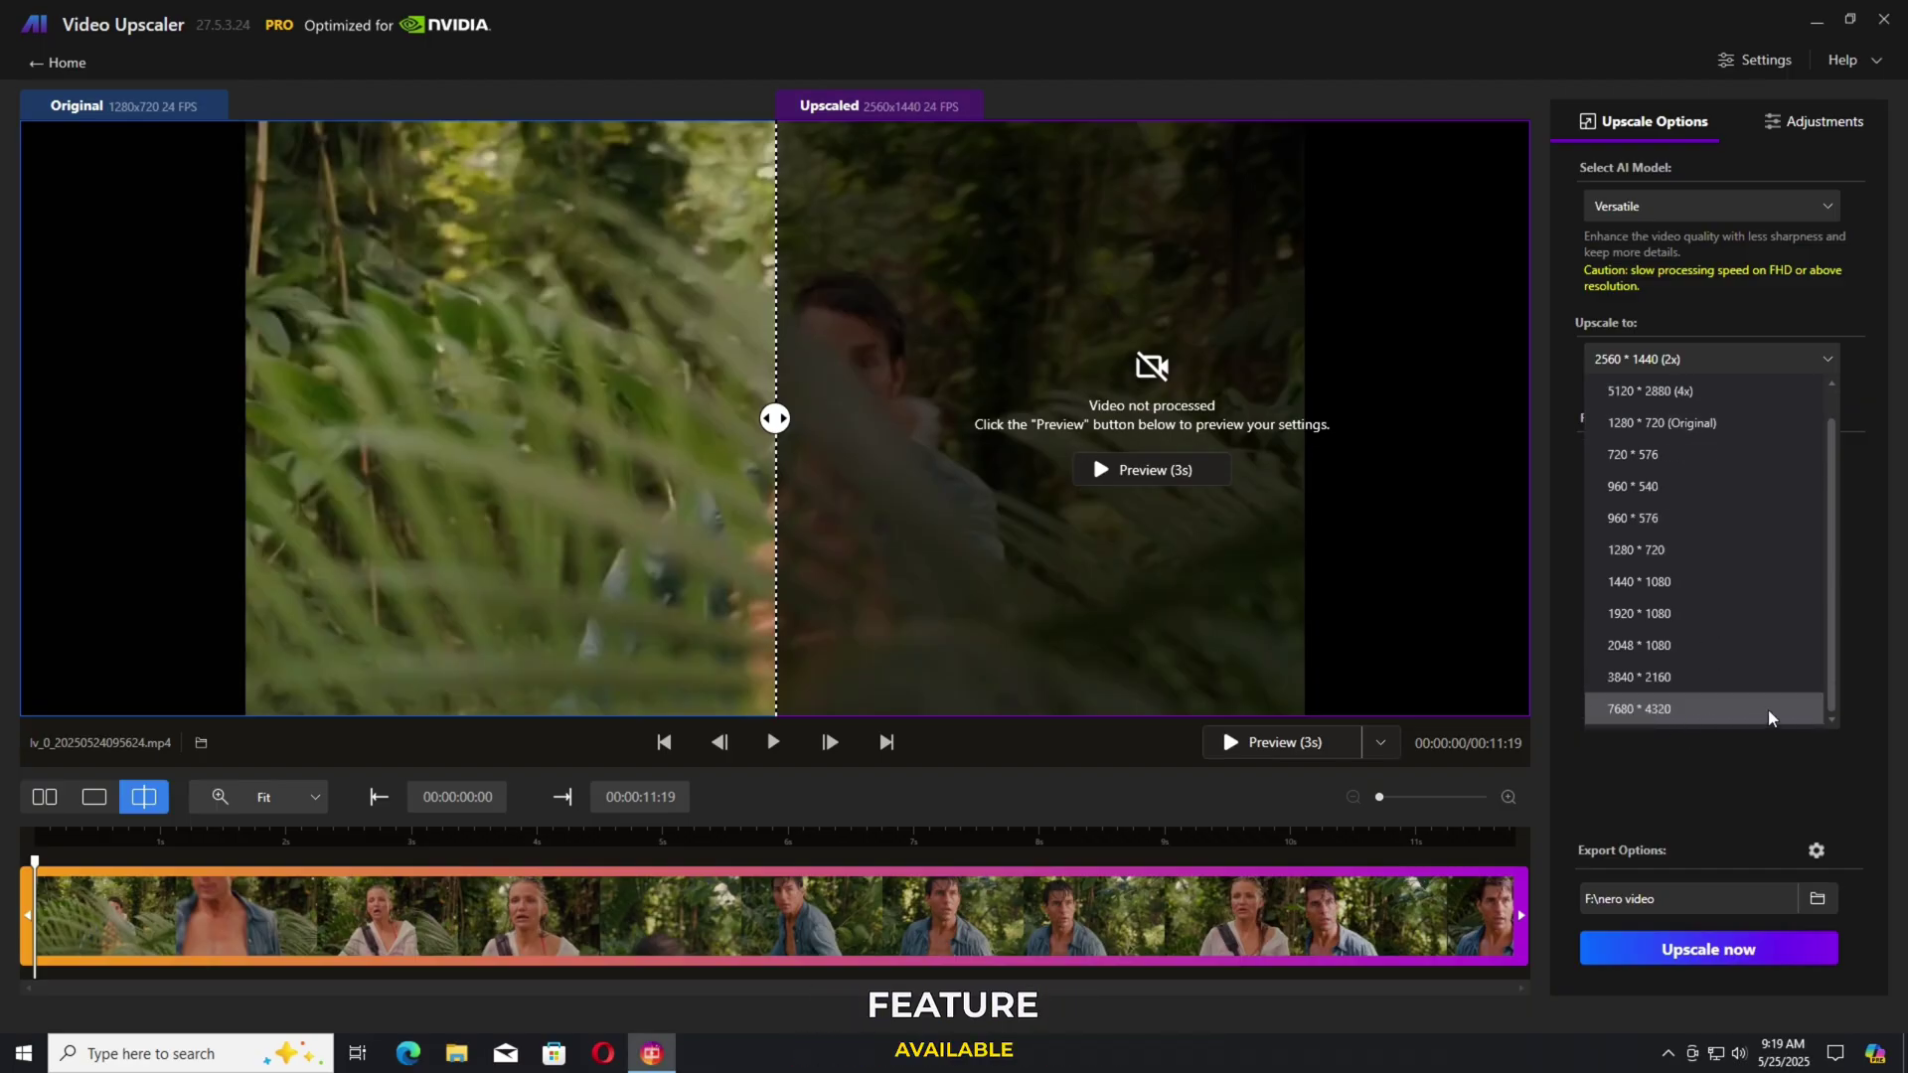
Set output to 7680 * 4320 at the original 24 FPS
{"action": "left_click", "coordinate": [1770, 707]}
{"action": "left_click", "coordinate": [1759, 456]}
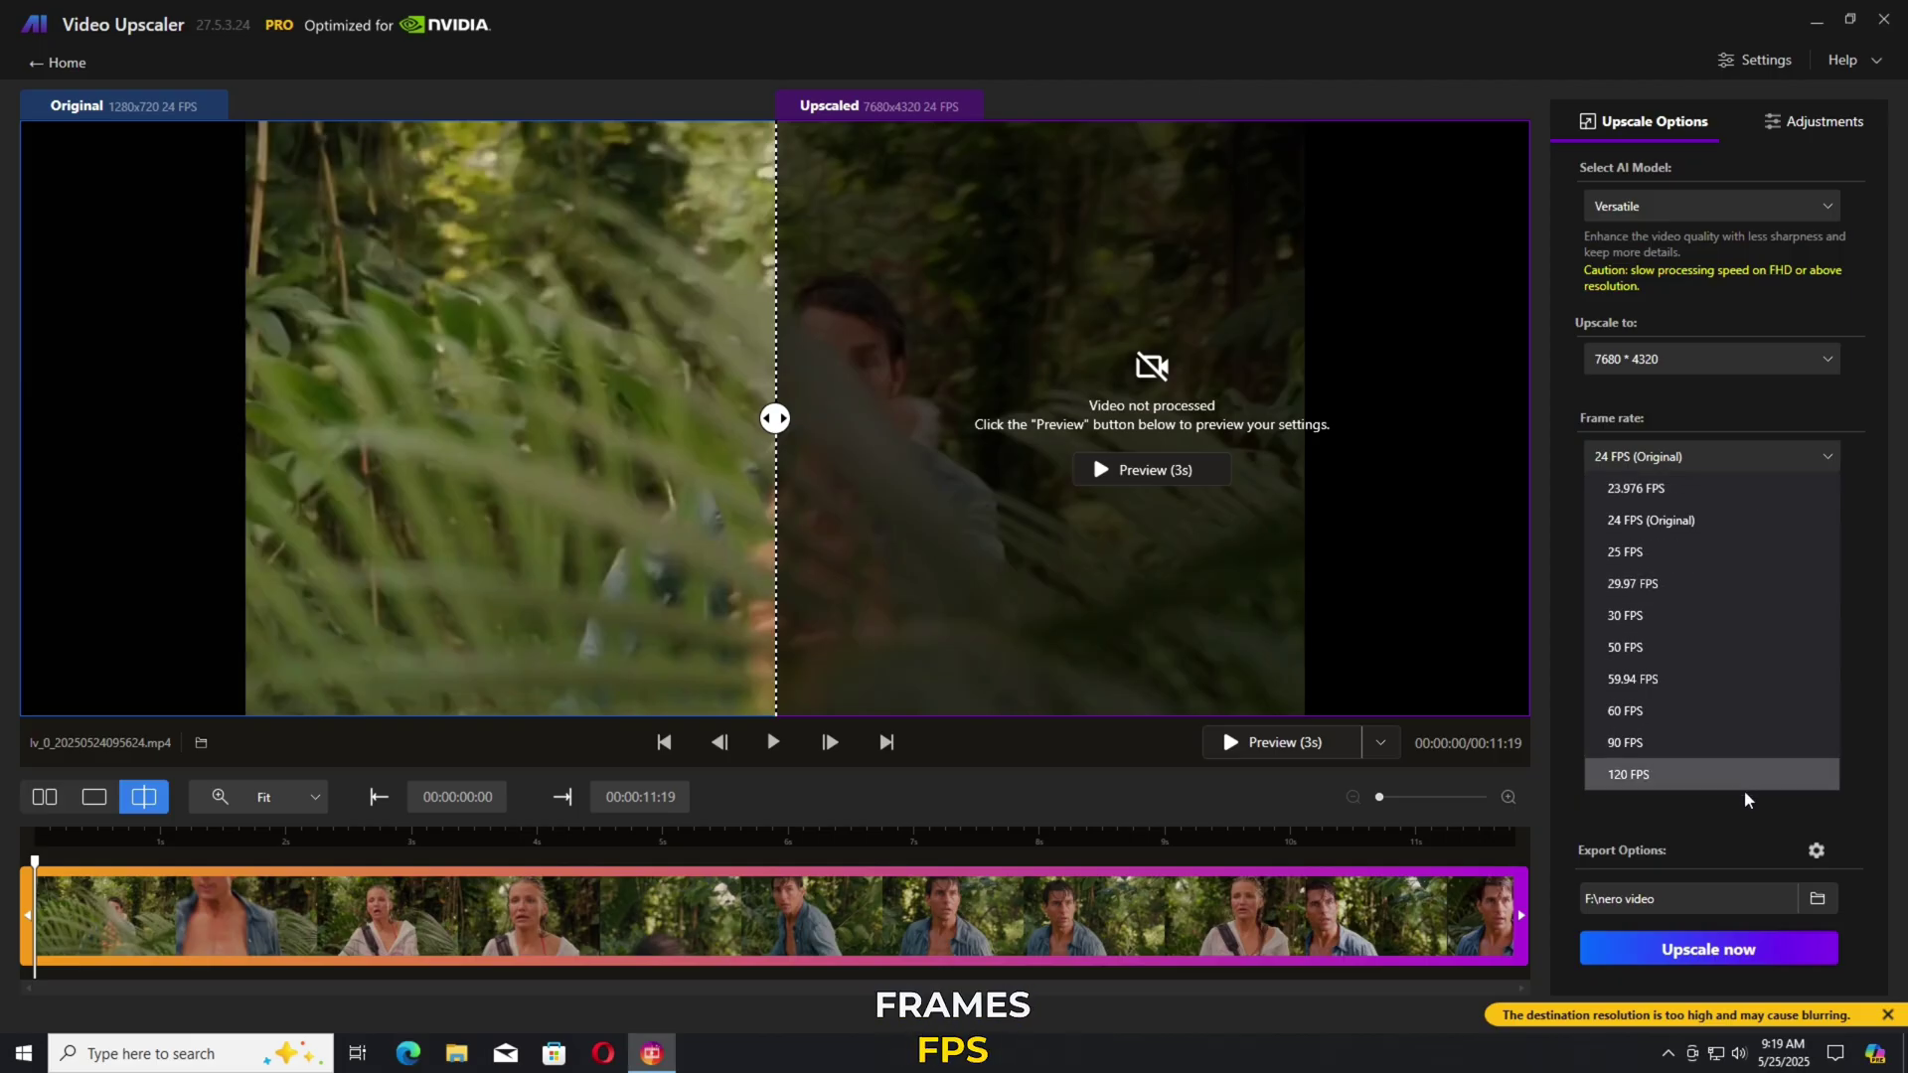
{"action": "left_click", "coordinate": [1679, 520]}
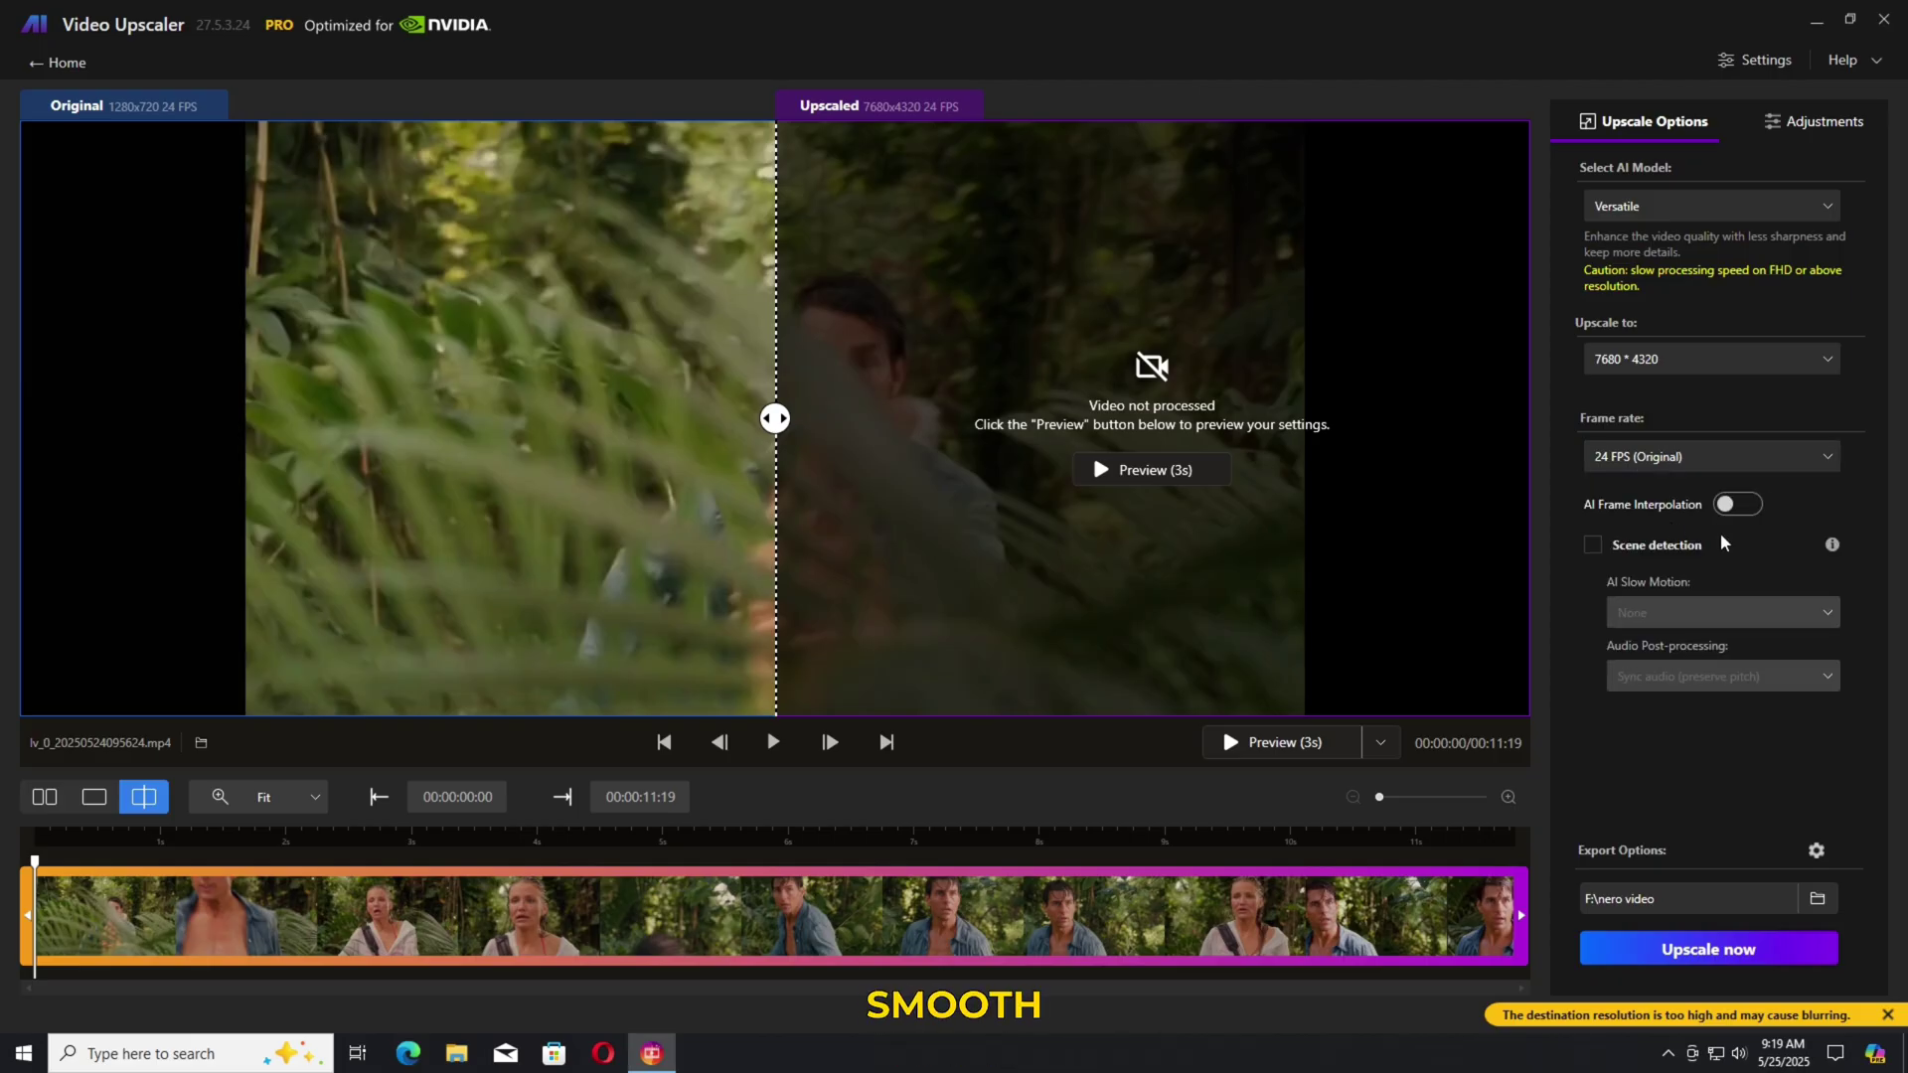
Try AI frame interpolation with 8x slow motion and audio options, then turn interpolation off
{"action": "left_click", "coordinate": [1727, 507]}
{"action": "left_click", "coordinate": [1817, 624]}
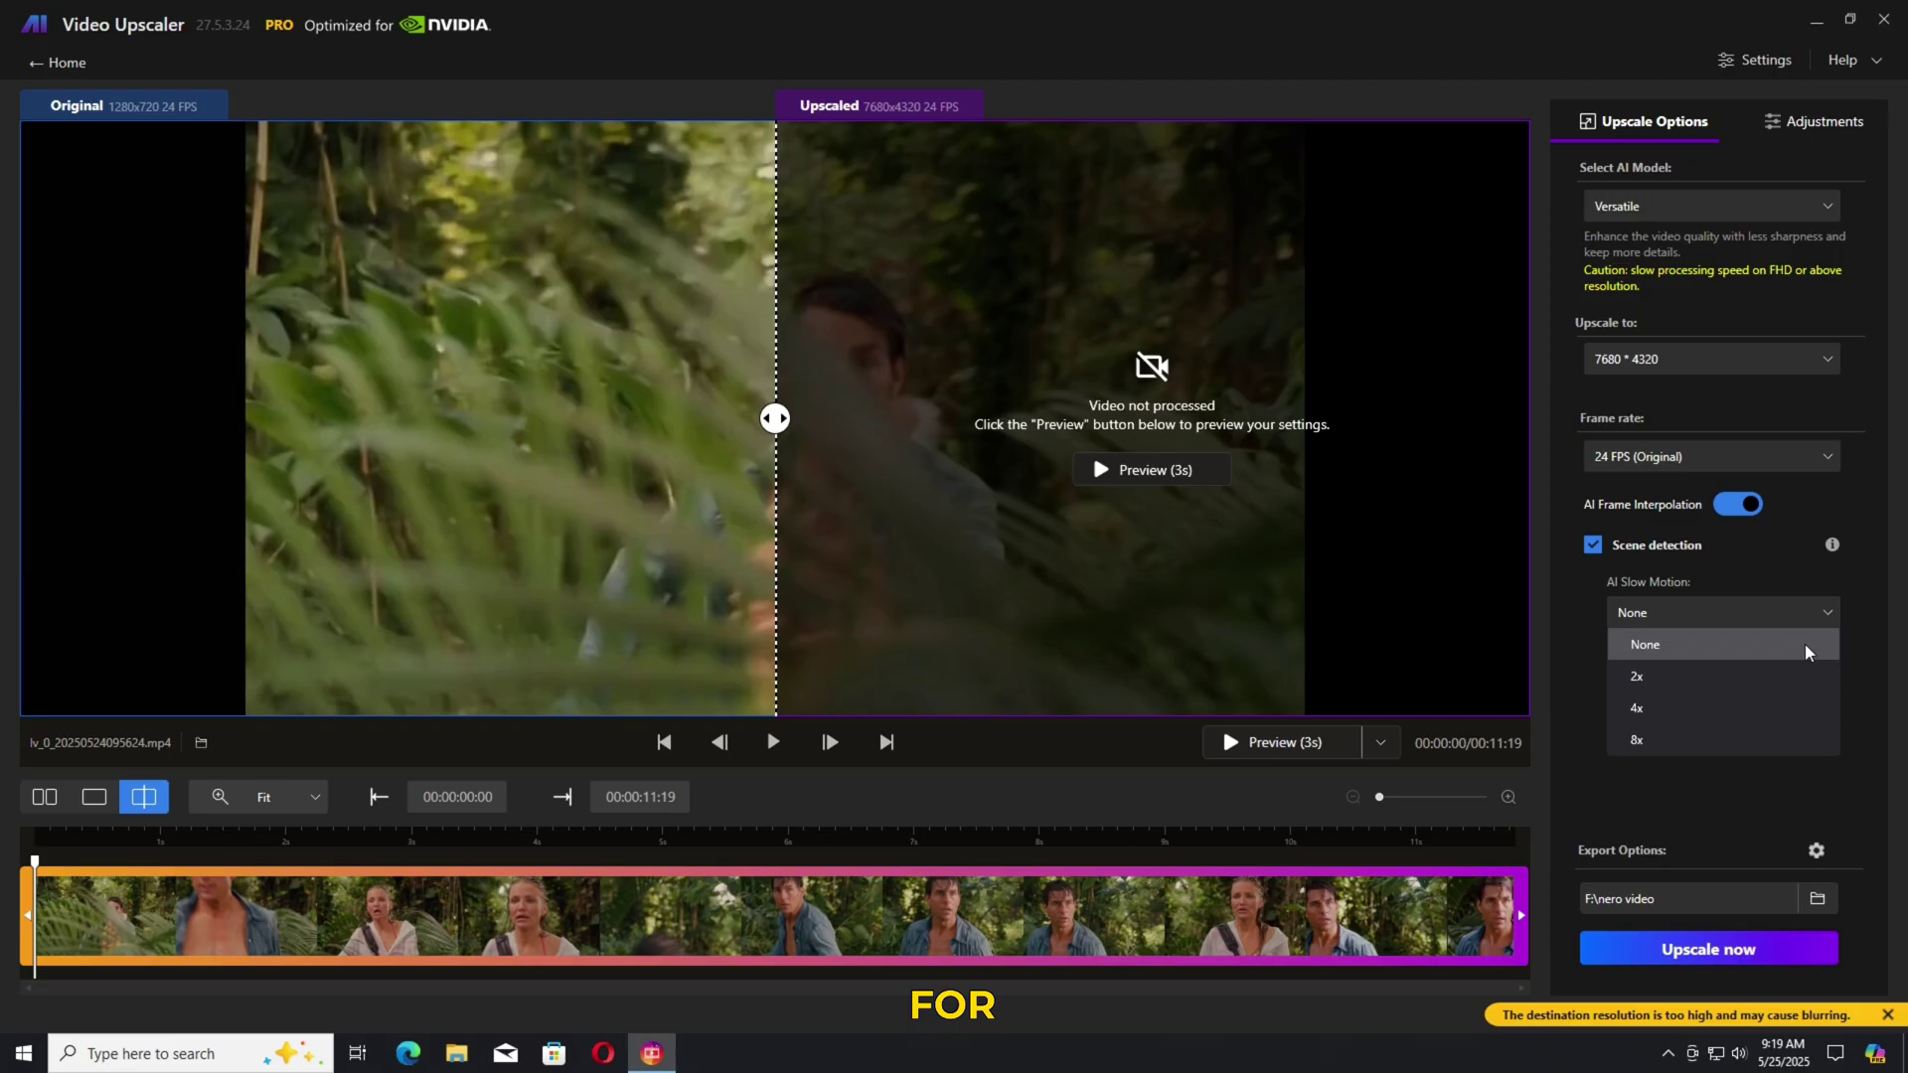
{"action": "left_click", "coordinate": [1811, 733]}
{"action": "left_click", "coordinate": [1815, 687]}
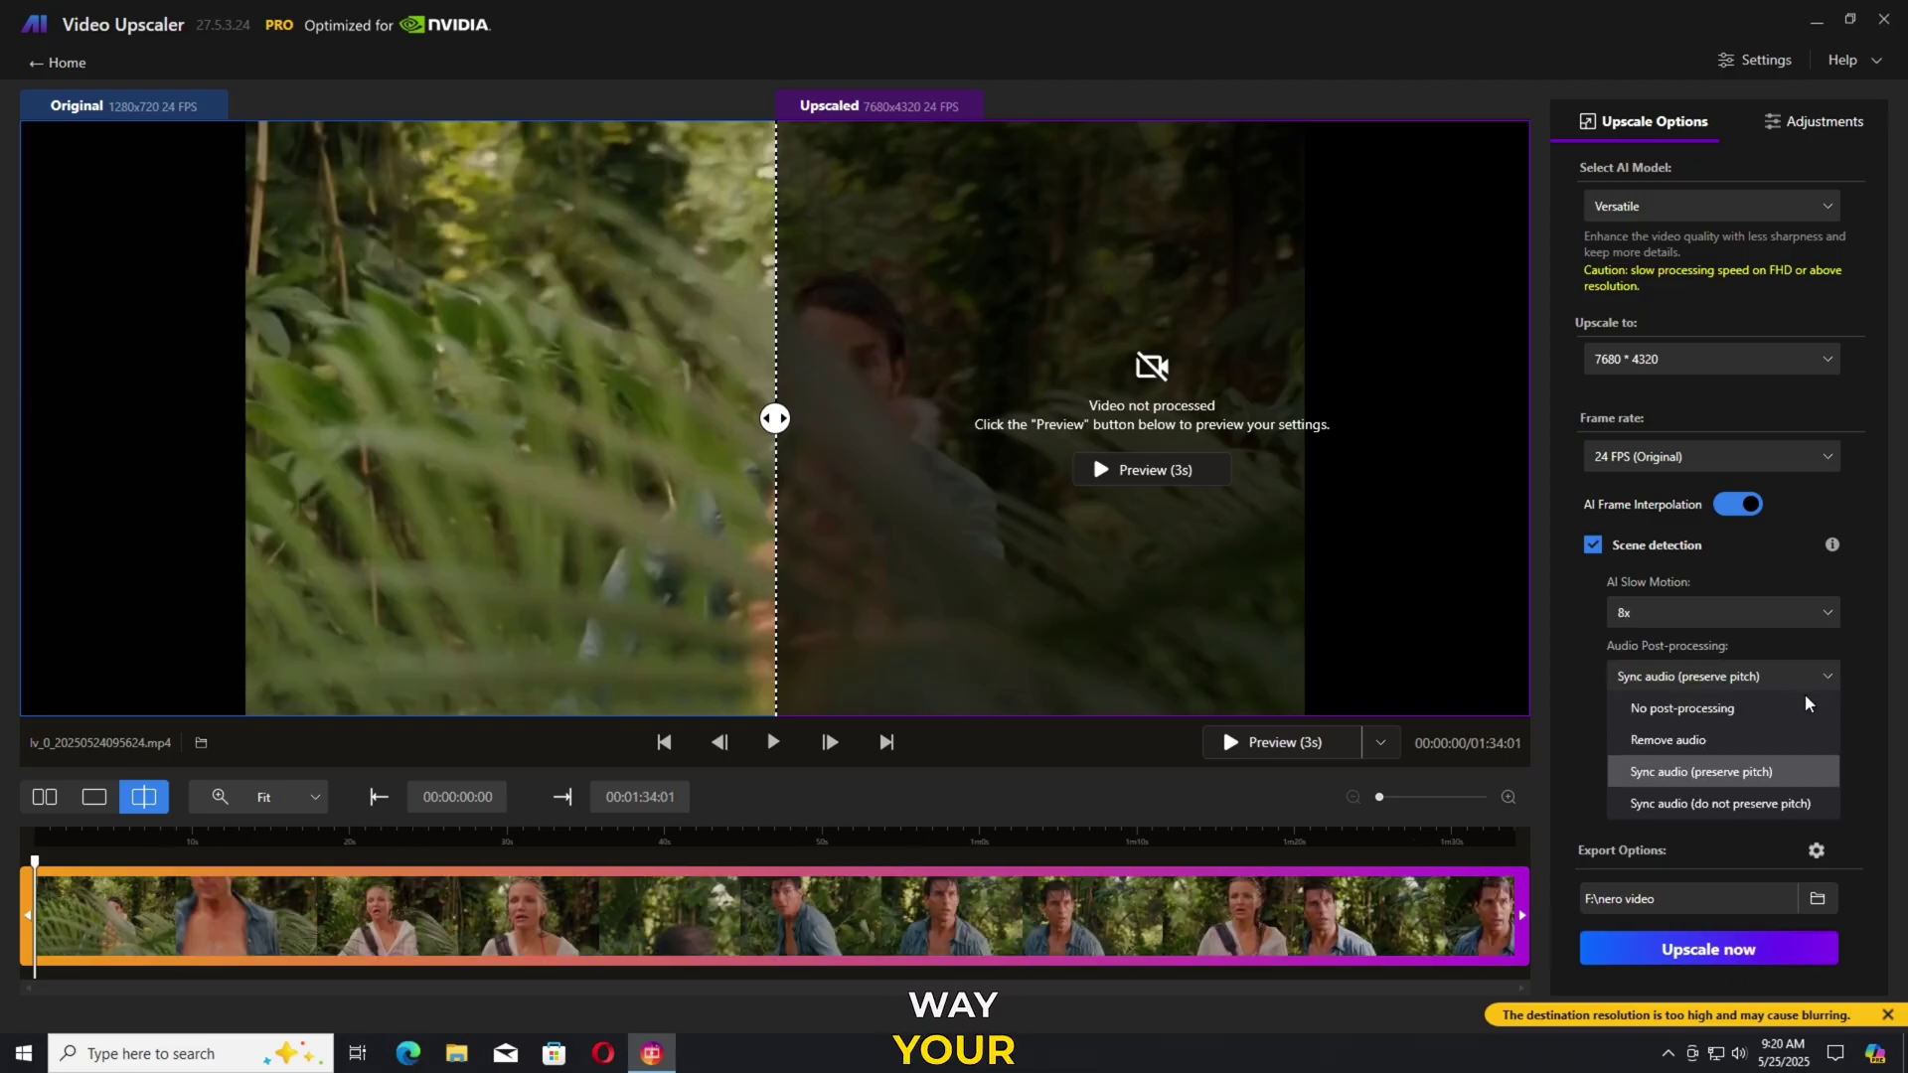
{"action": "left_click", "coordinate": [1570, 726]}
{"action": "left_click", "coordinate": [1737, 509]}
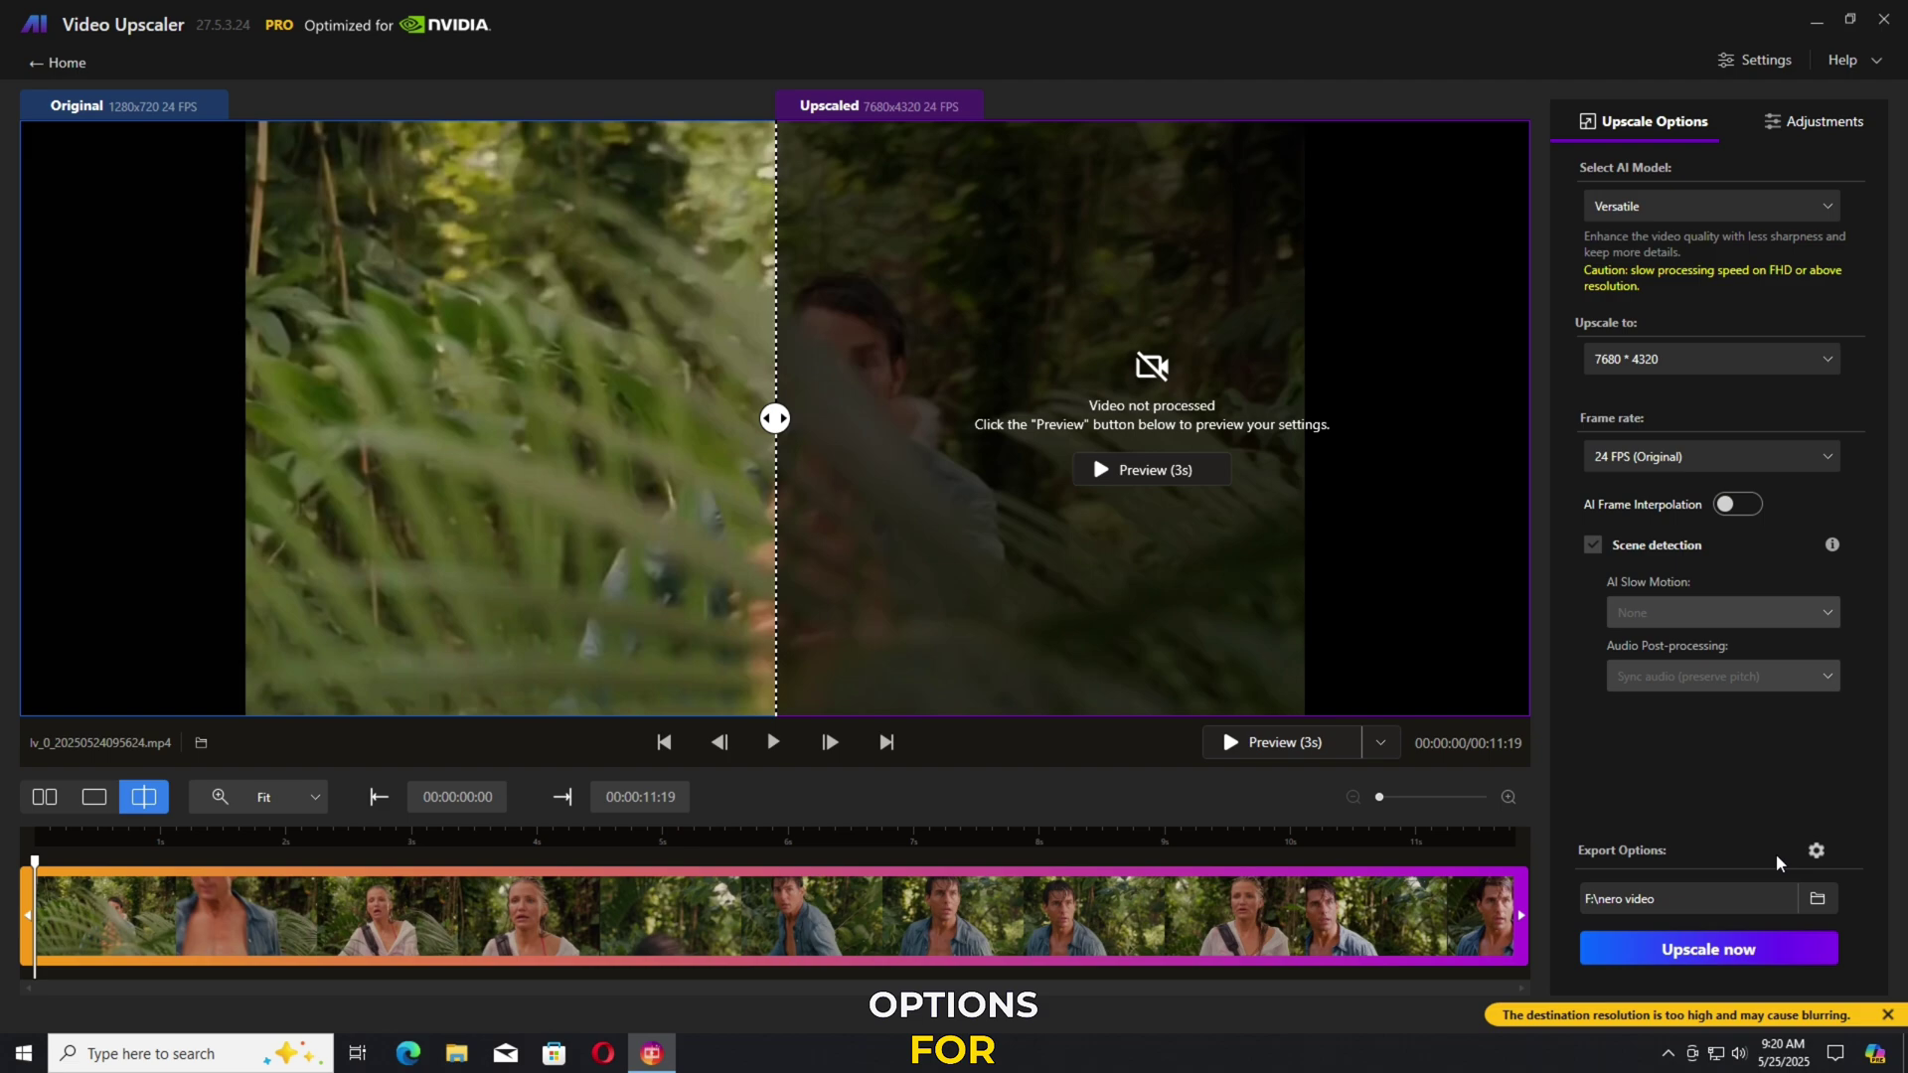
Set export options to High bitrate, H.264 encoder, and the Software encoder device
{"action": "left_click", "coordinate": [1817, 852]}
{"action": "left_click", "coordinate": [1799, 700]}
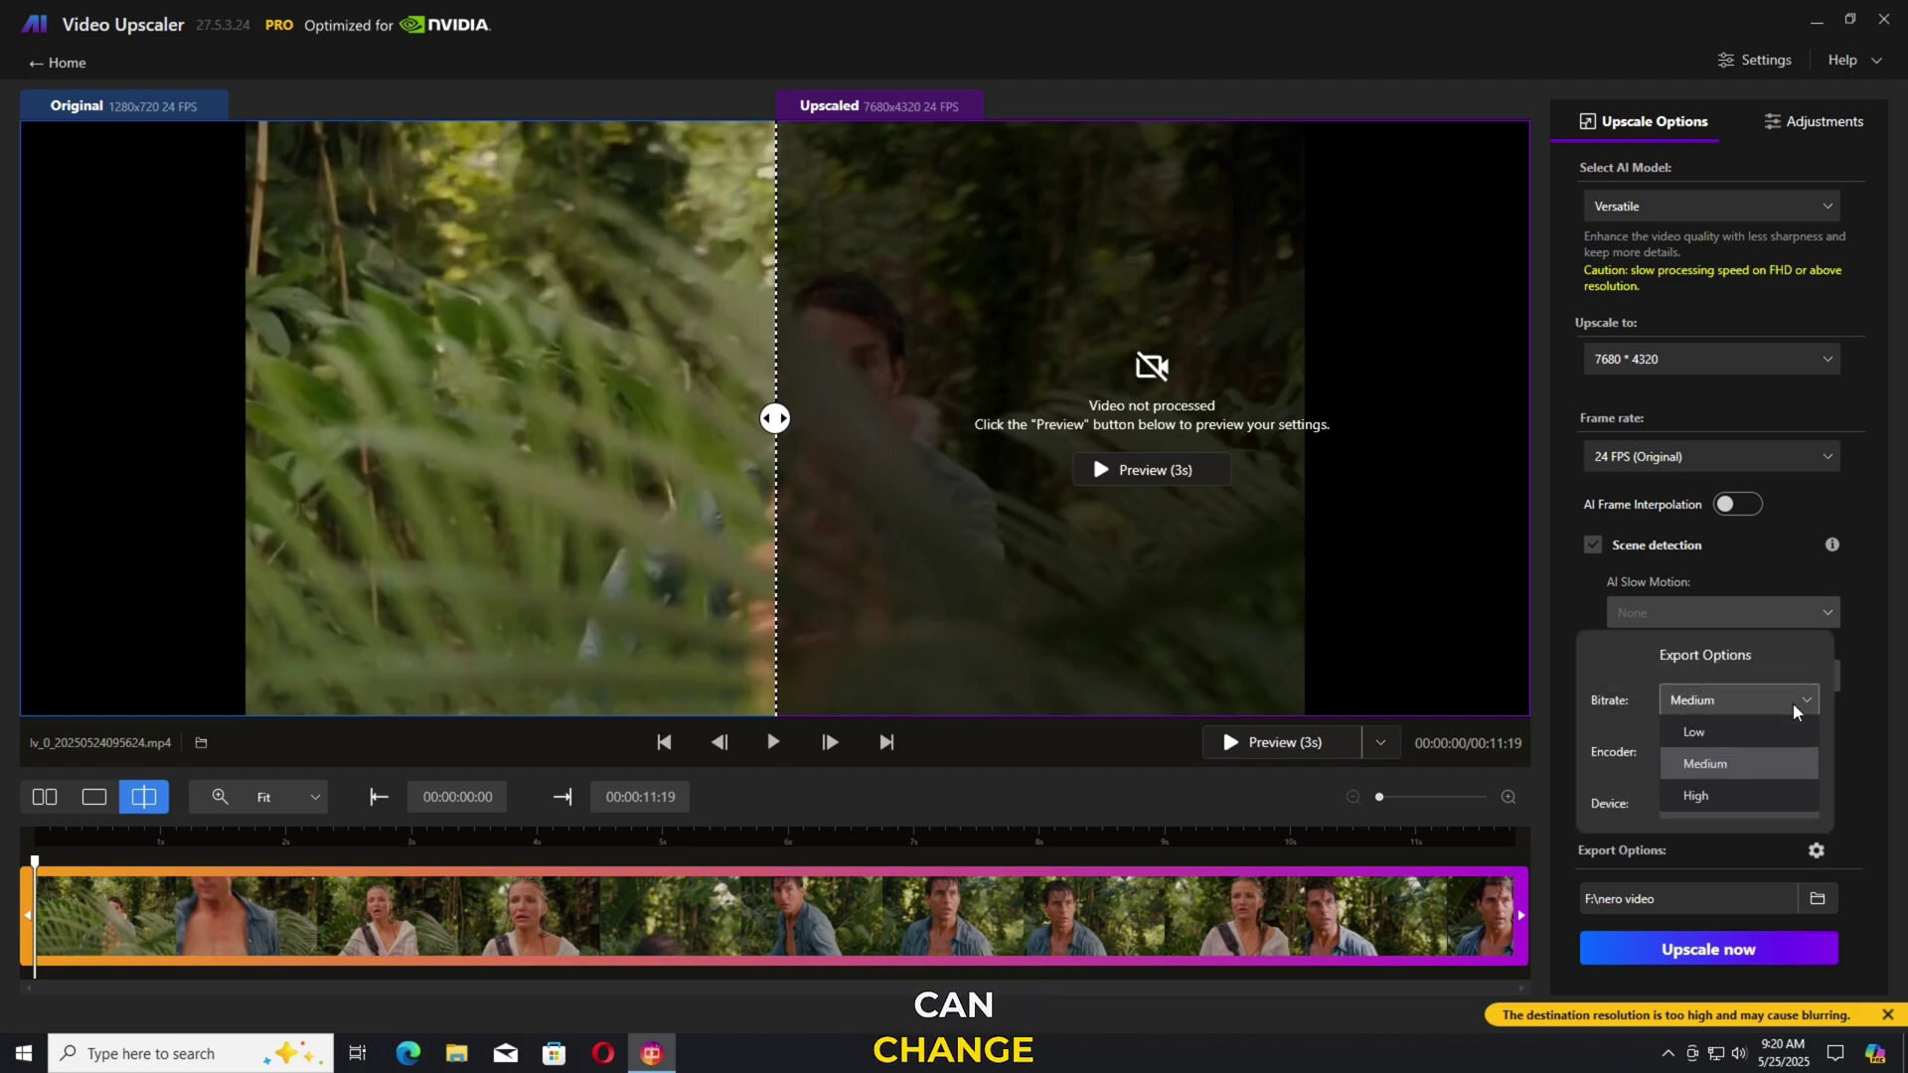
{"action": "left_click", "coordinate": [1700, 792]}
{"action": "left_click", "coordinate": [1801, 756]}
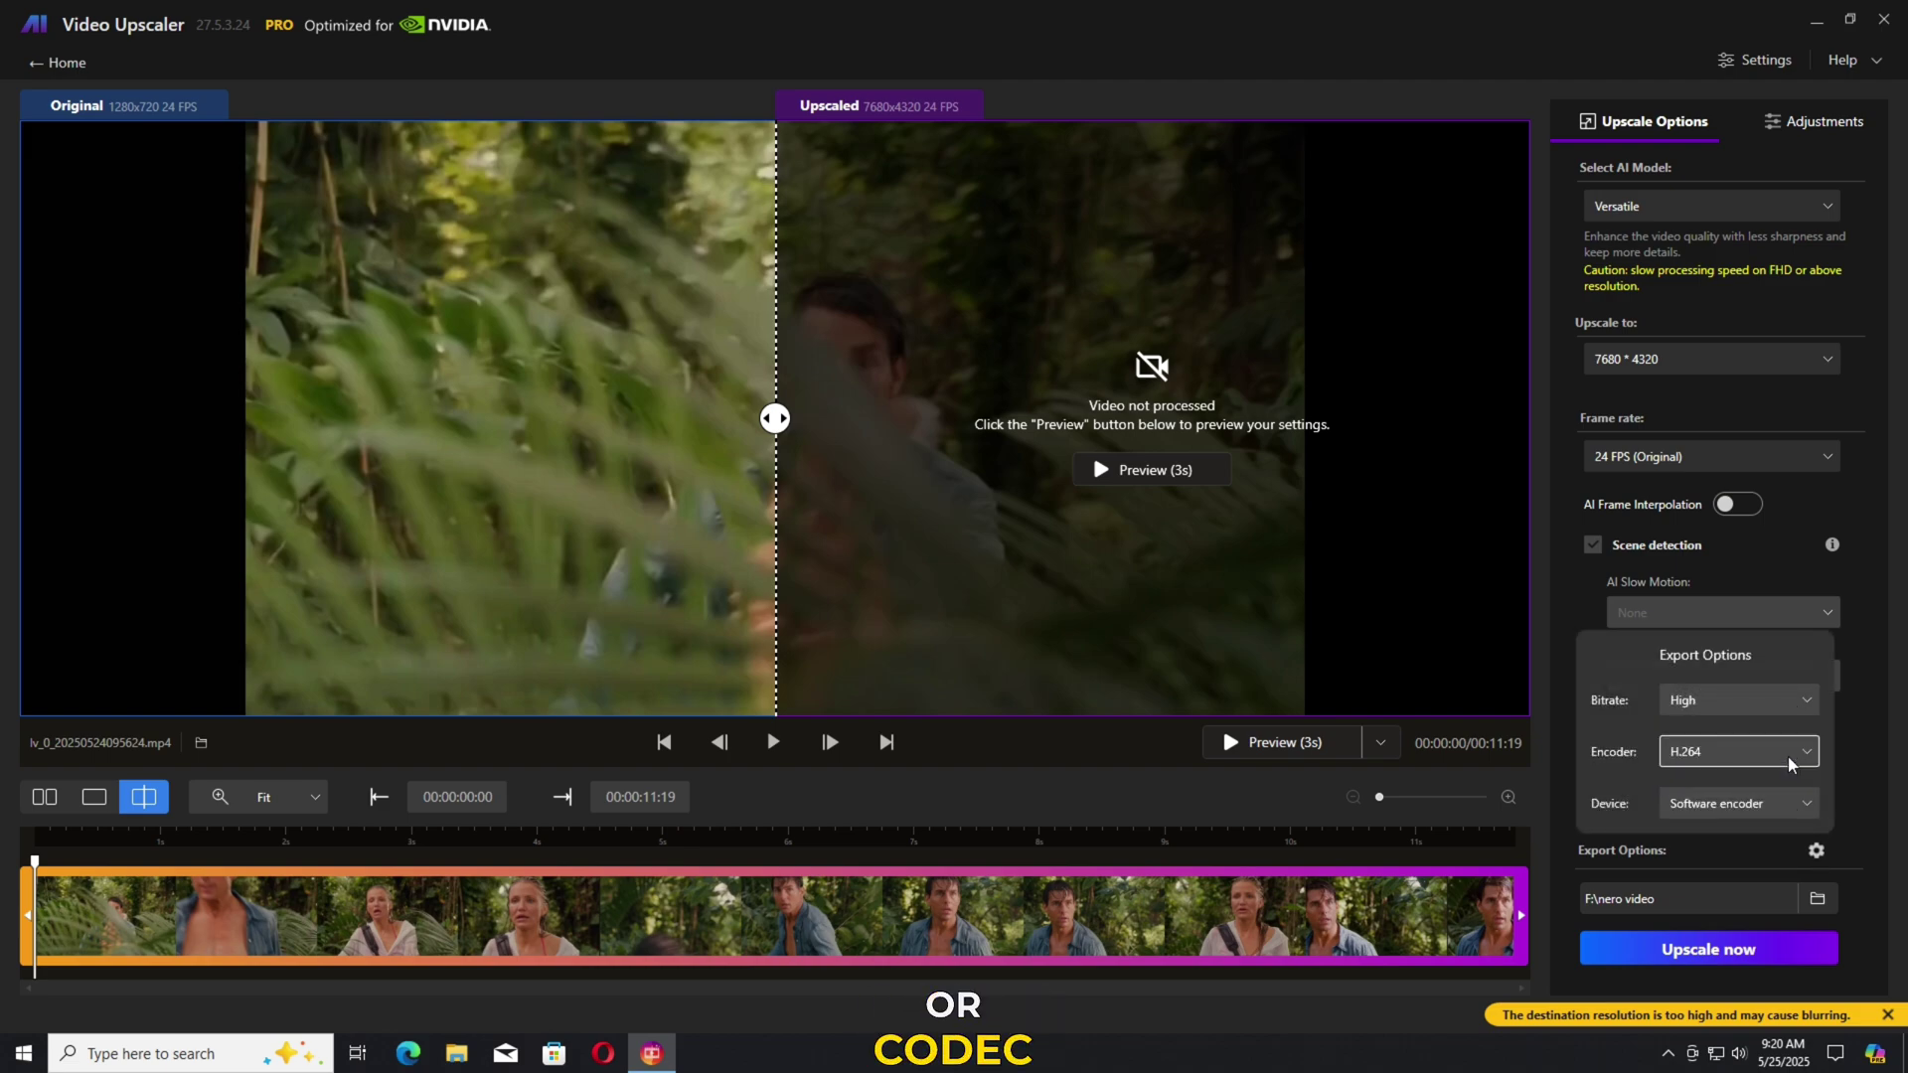
{"action": "left_click", "coordinate": [1801, 803]}
{"action": "left_click", "coordinate": [1802, 868]}
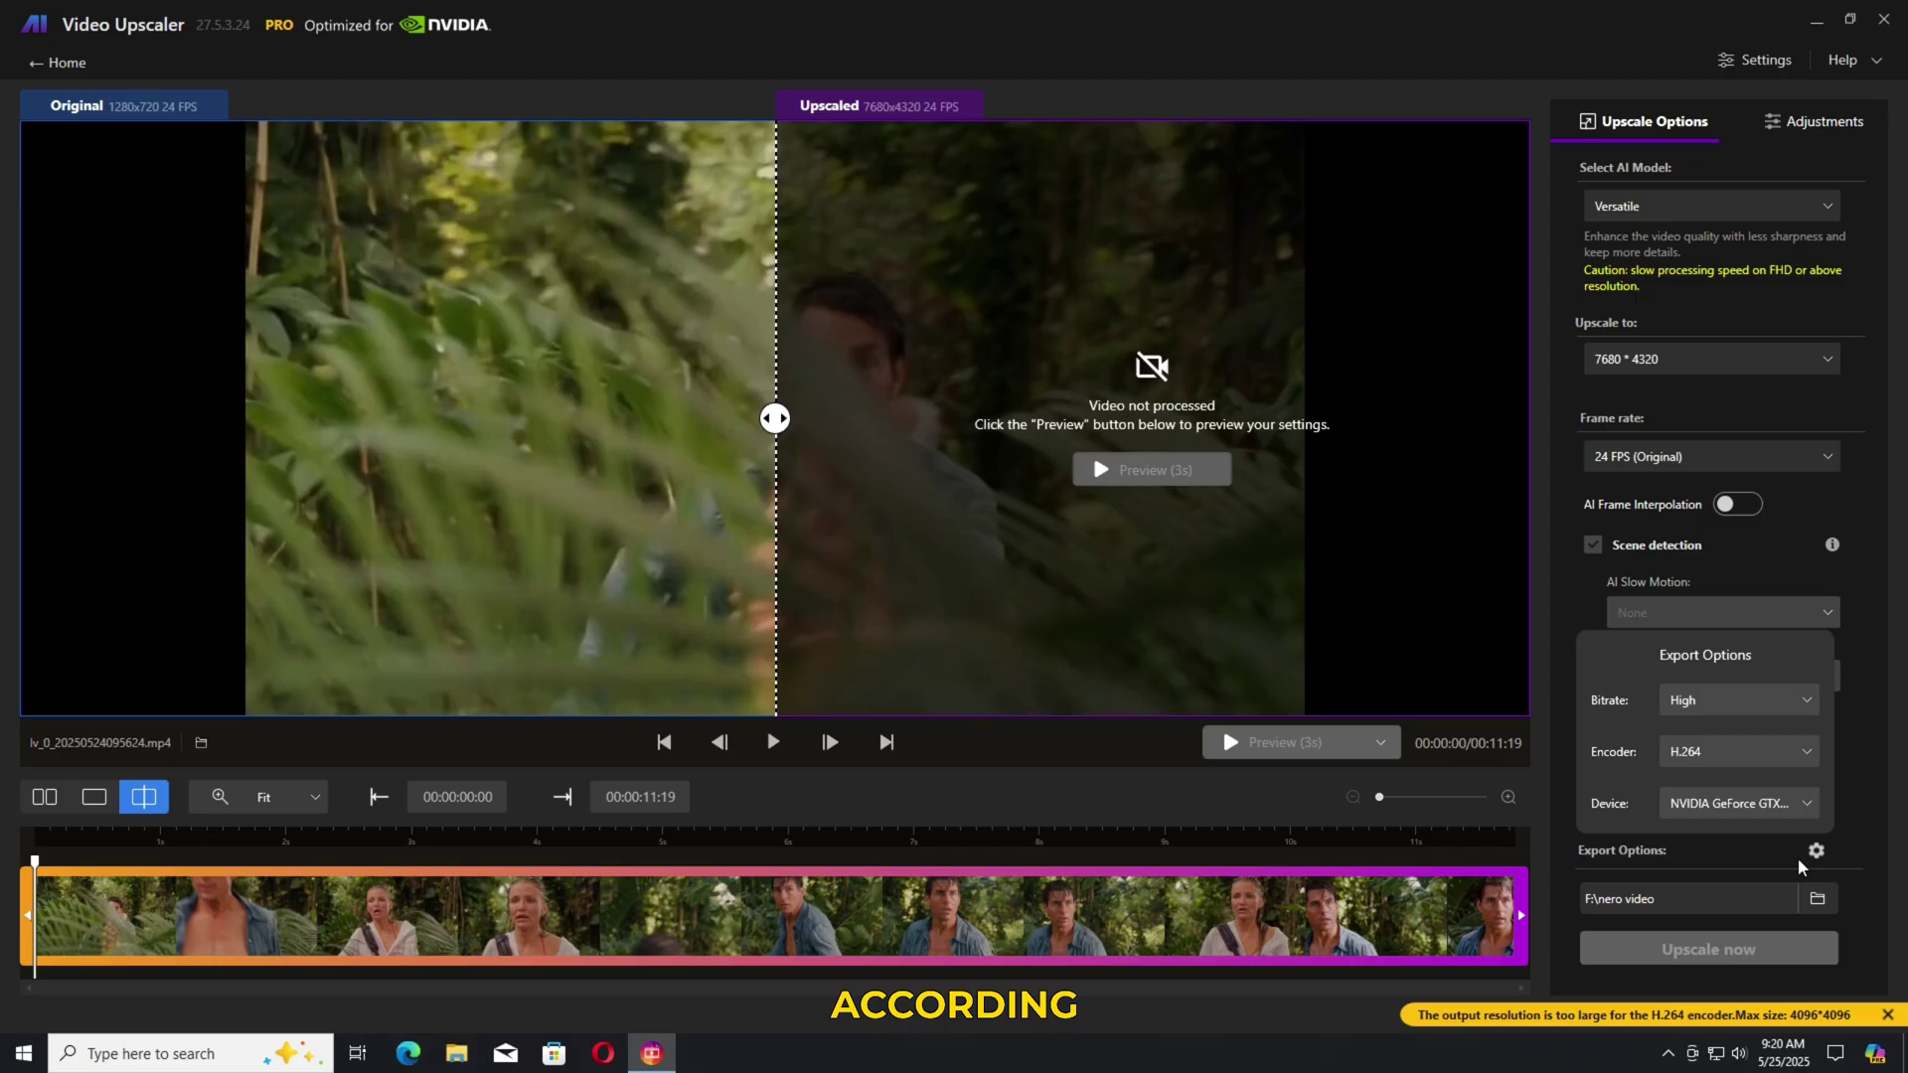
{"action": "left_click", "coordinate": [1764, 801]}
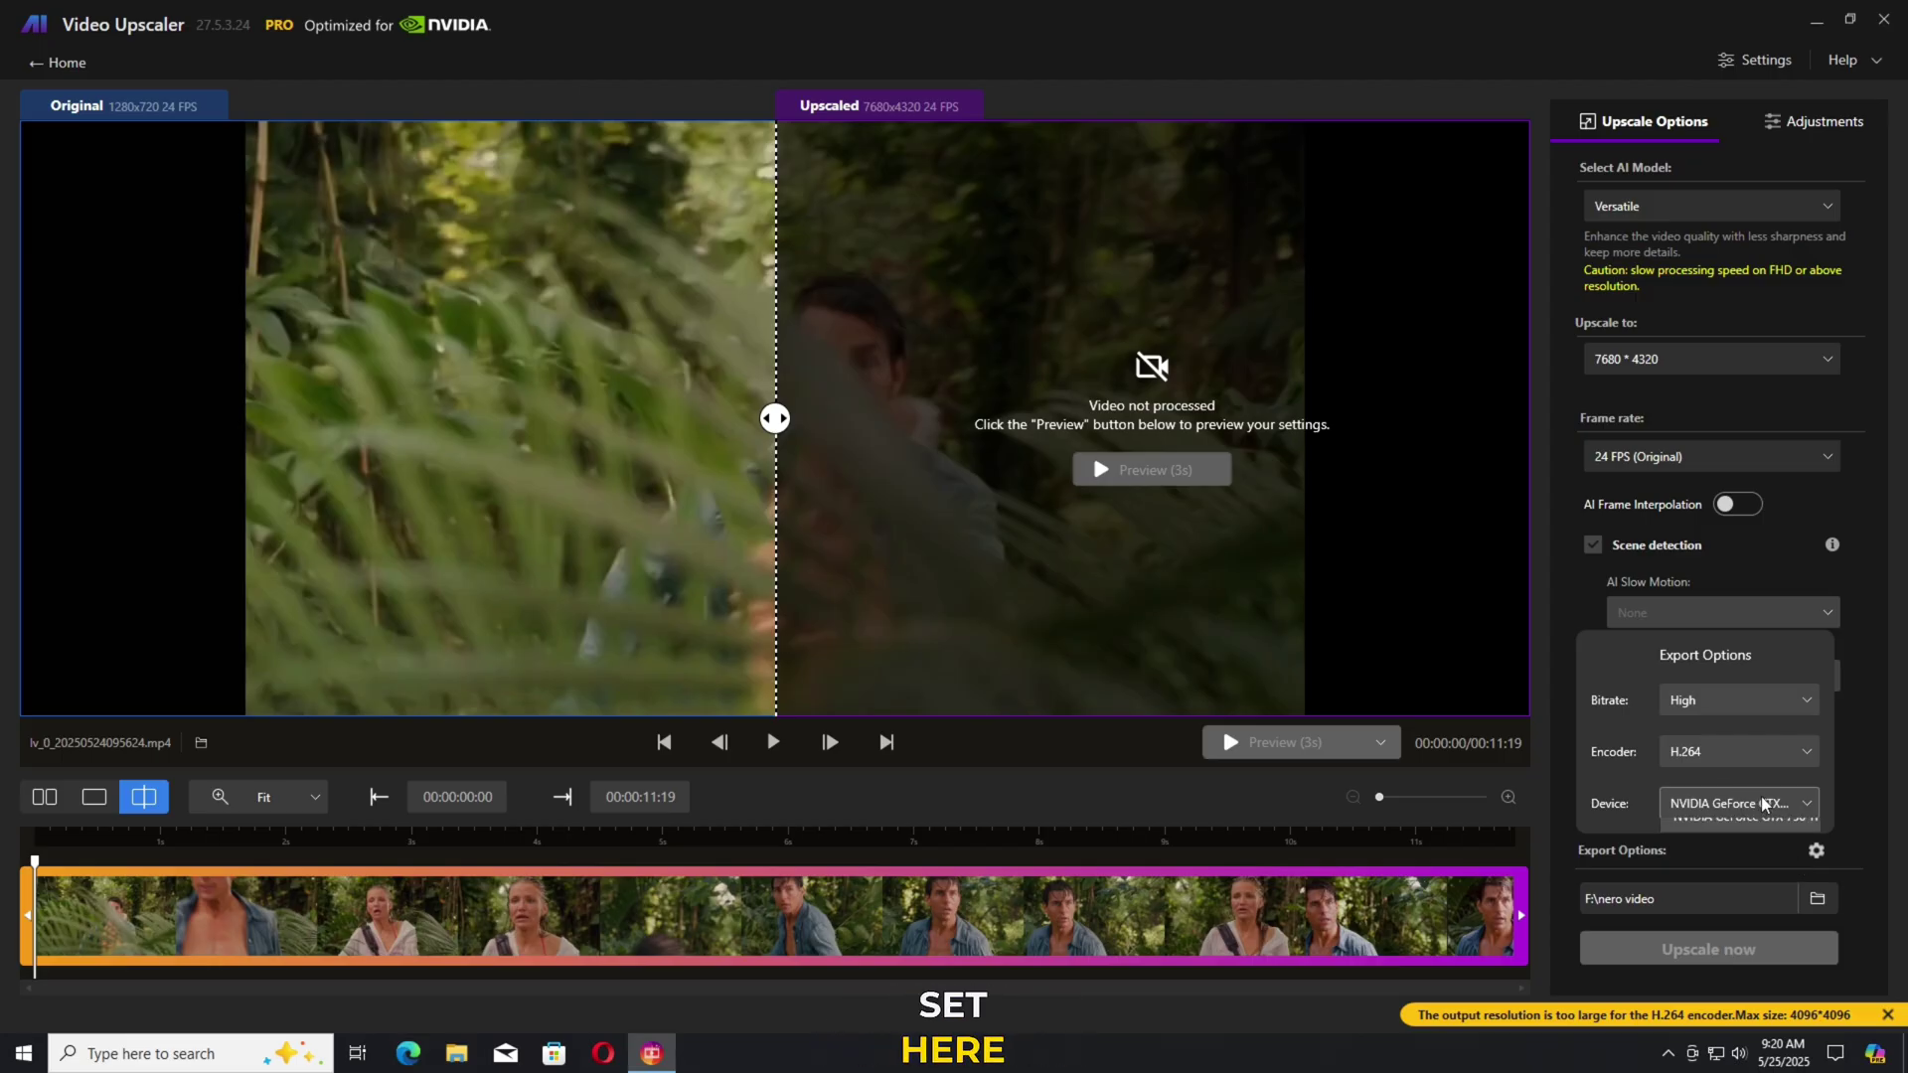
{"action": "left_click", "coordinate": [1772, 833]}
{"action": "left_click", "coordinate": [1720, 844]}
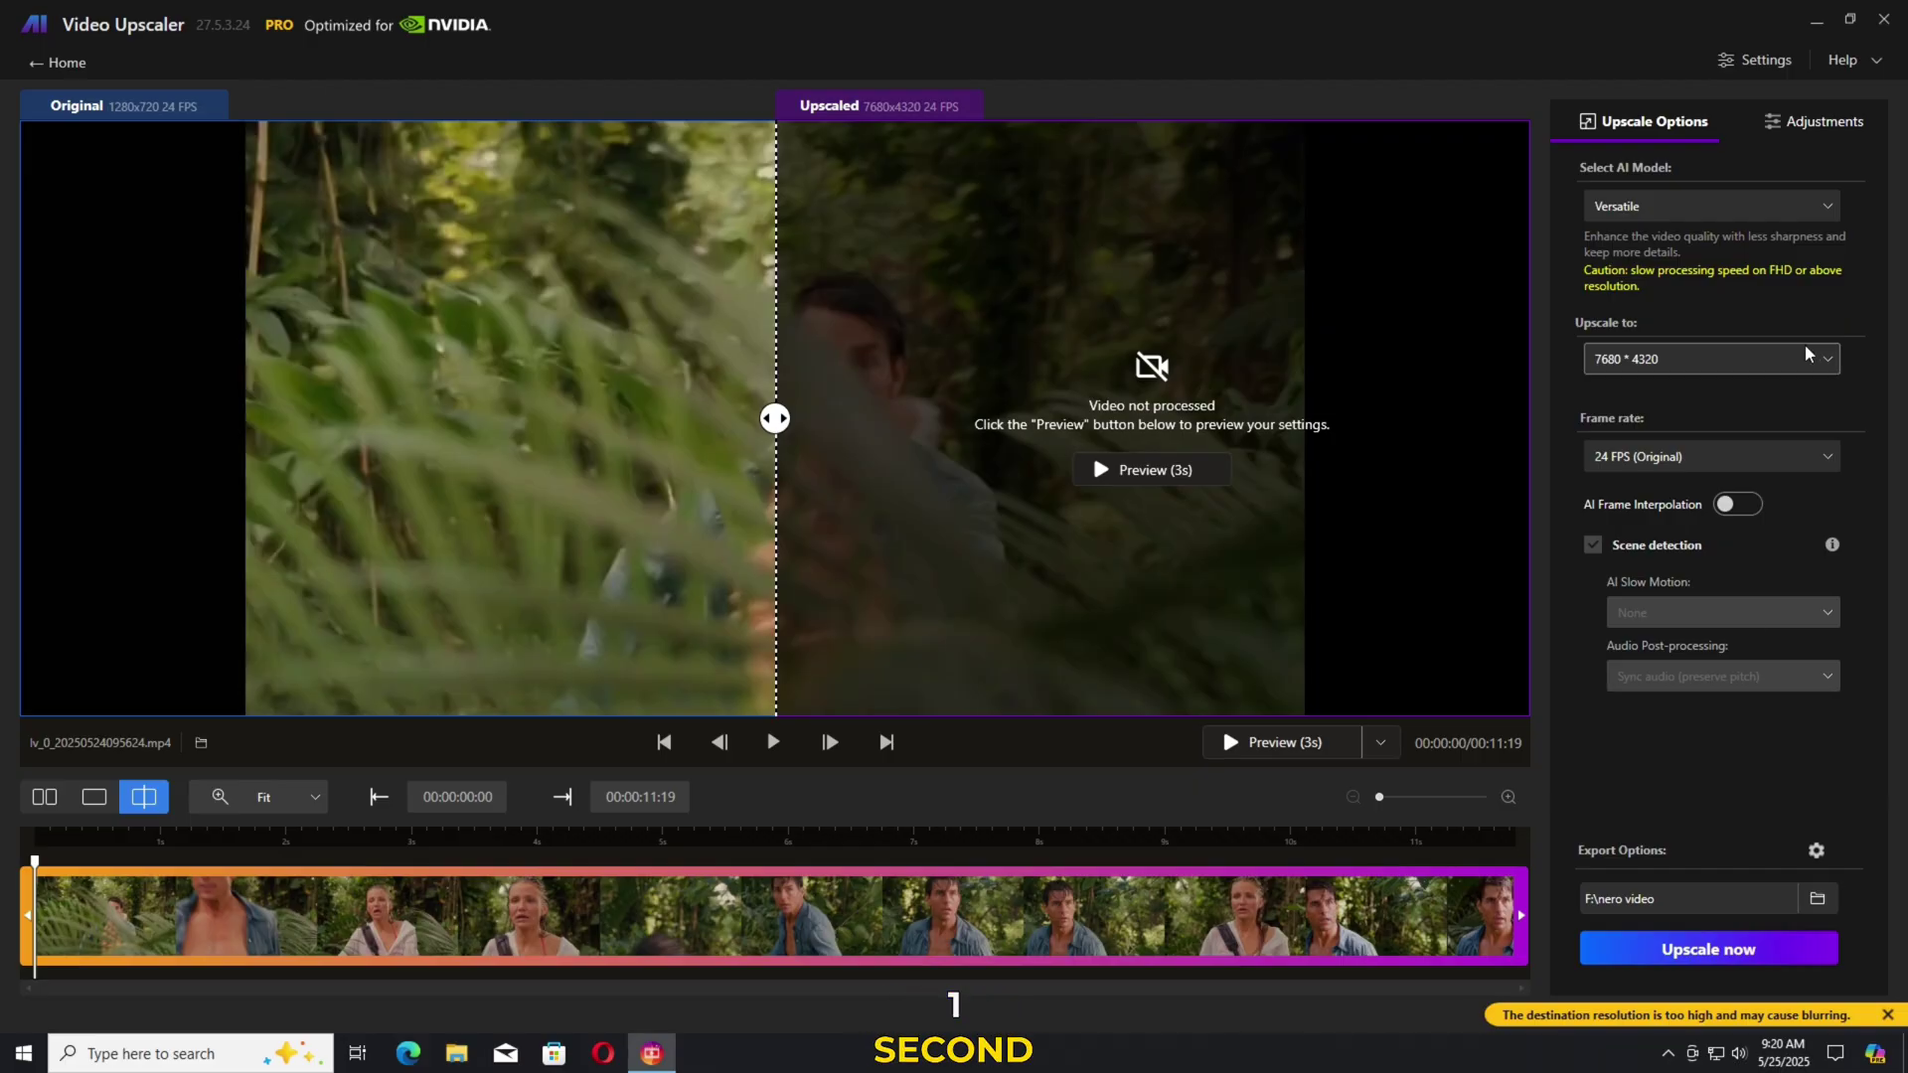
Keep 7680 * 4320 and the 3-second preview length, zoom the timeline, and scrub forward
{"action": "left_click", "coordinate": [1828, 363]}
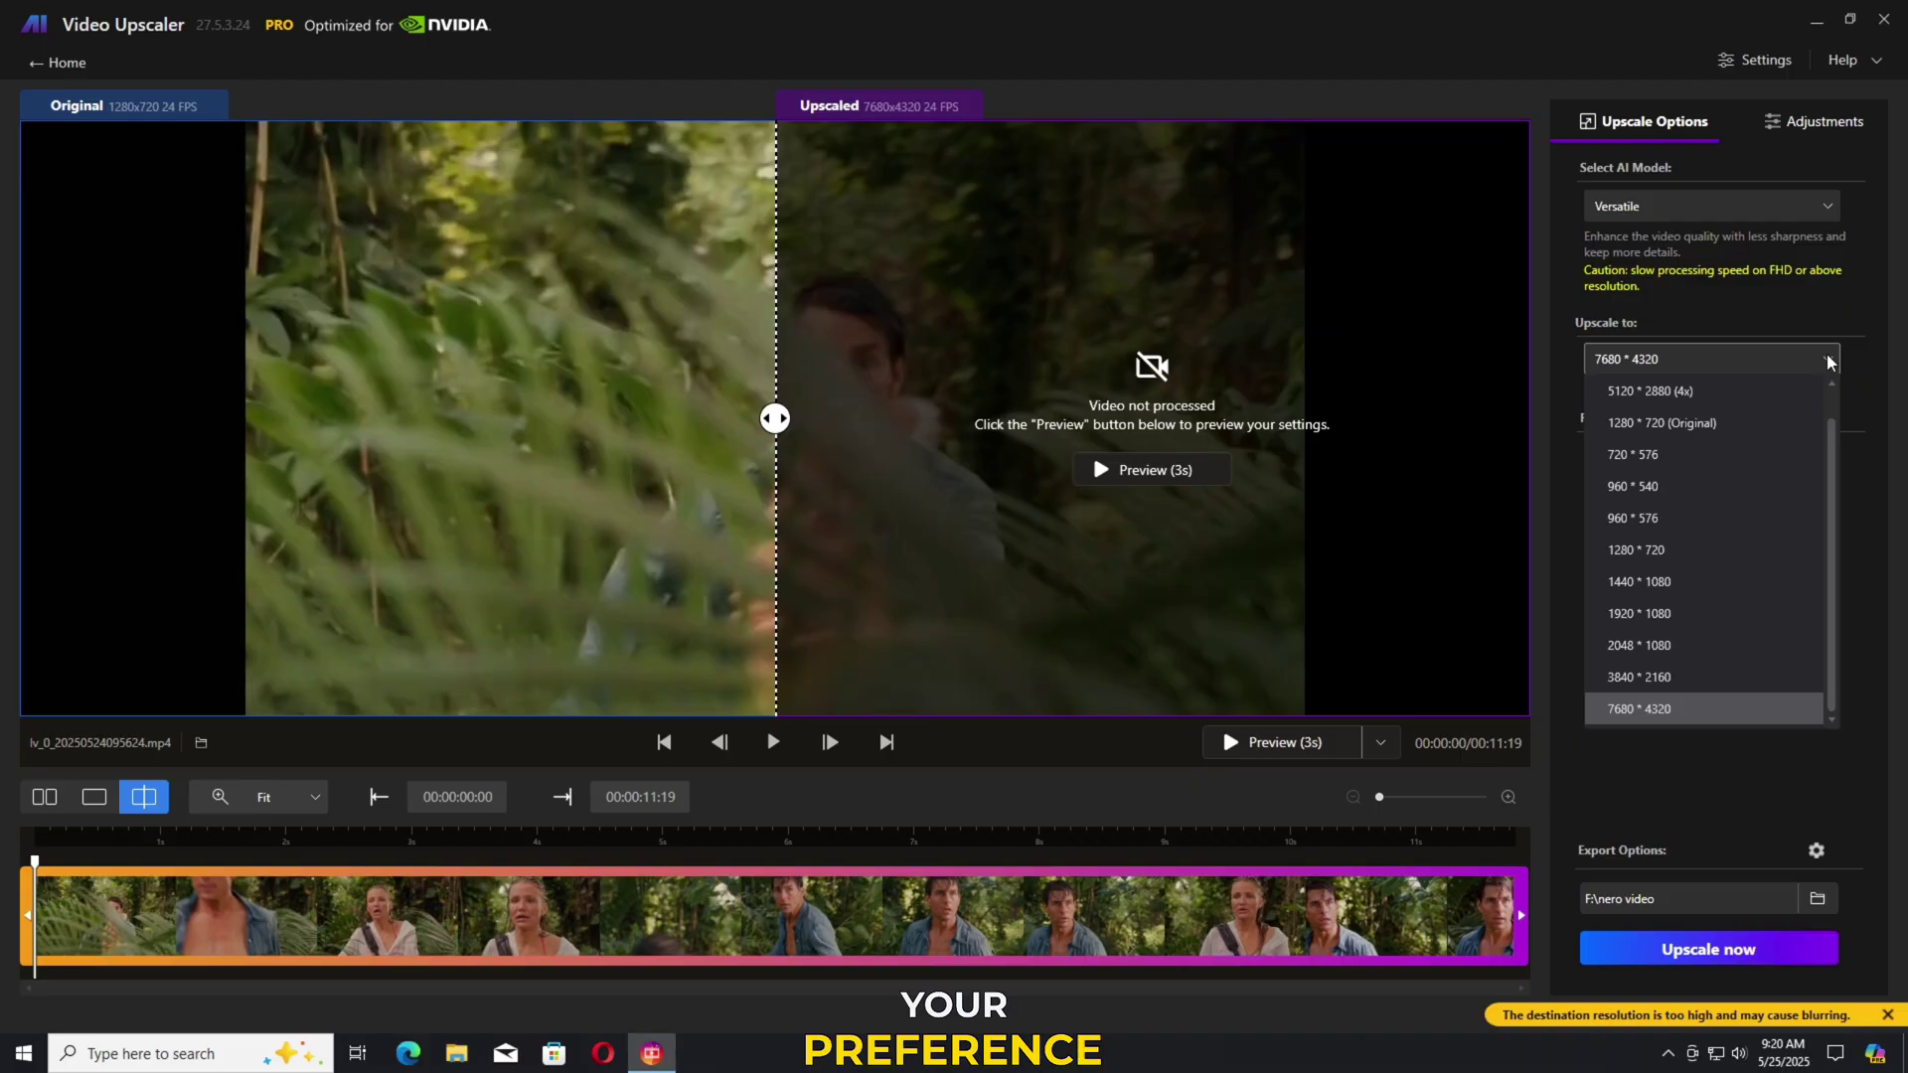
{"action": "left_click", "coordinate": [1630, 709]}
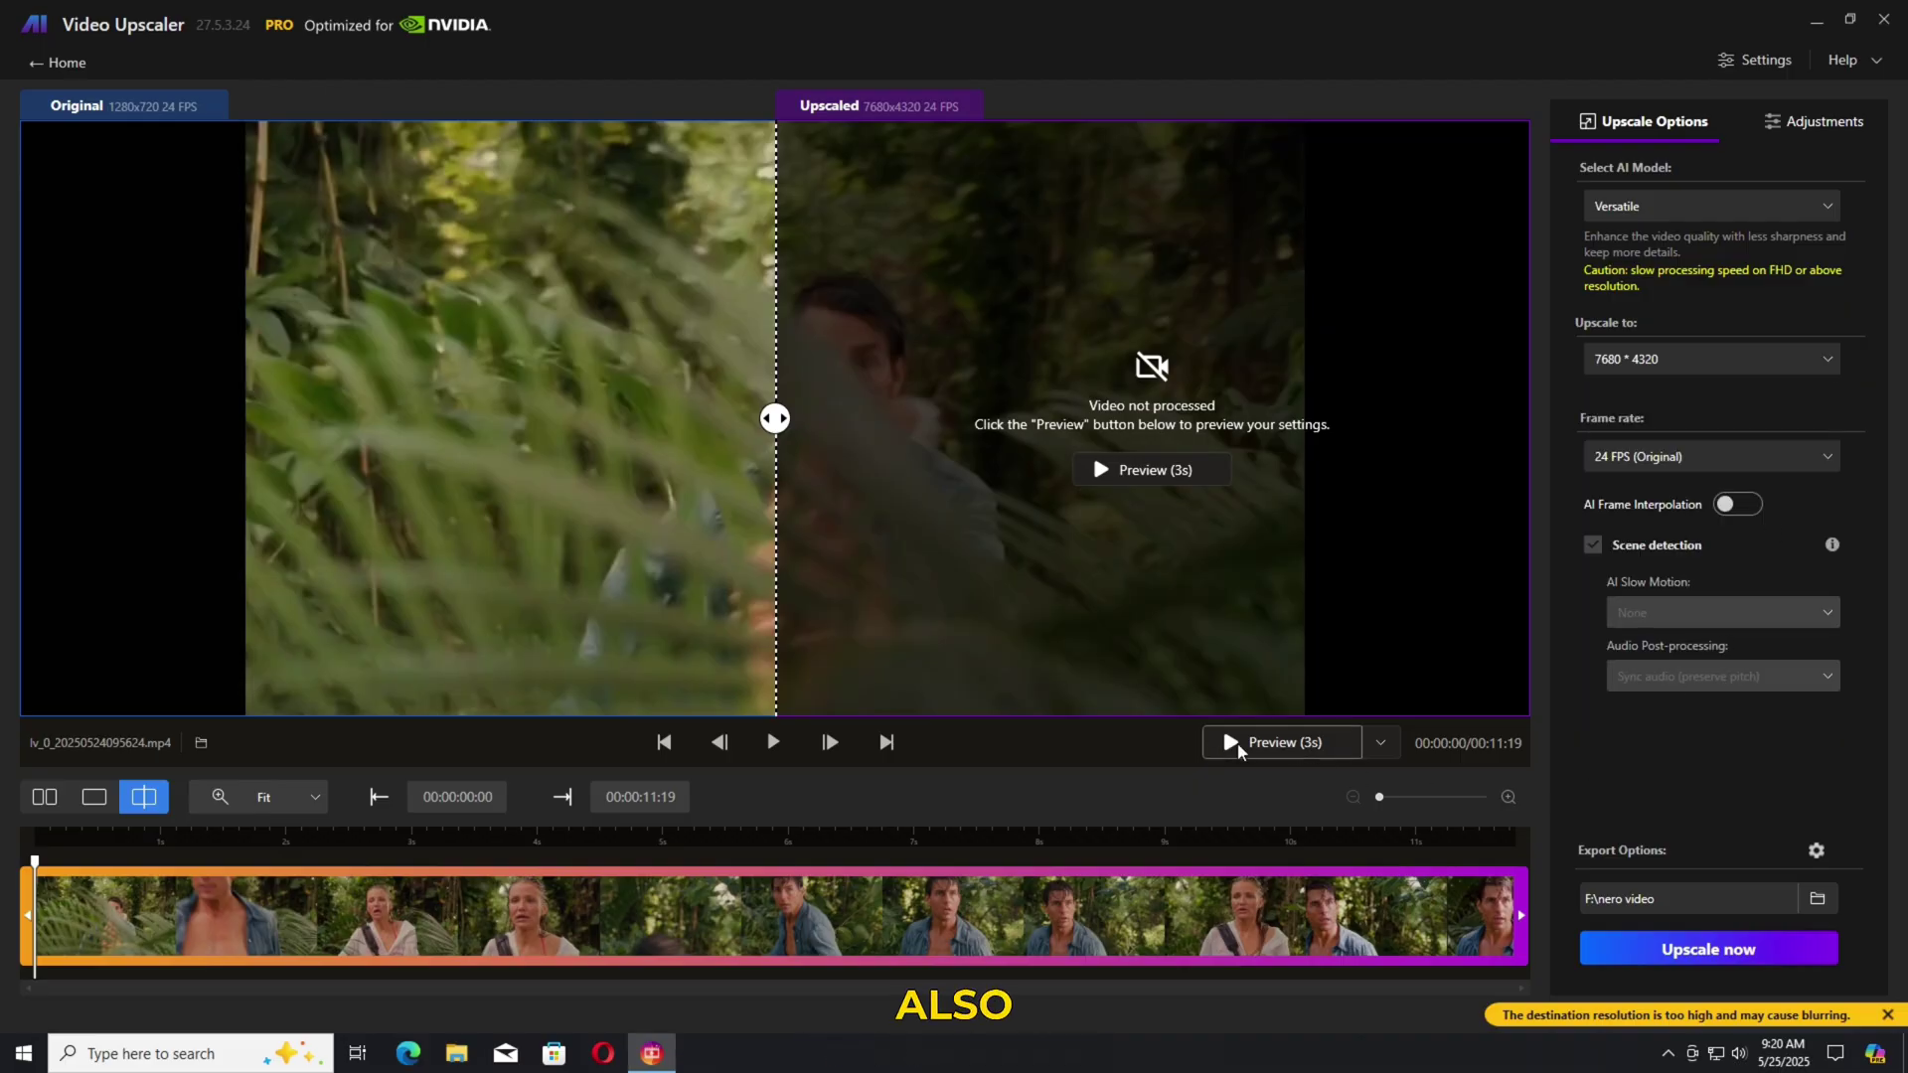
{"action": "left_click", "coordinate": [1381, 742]}
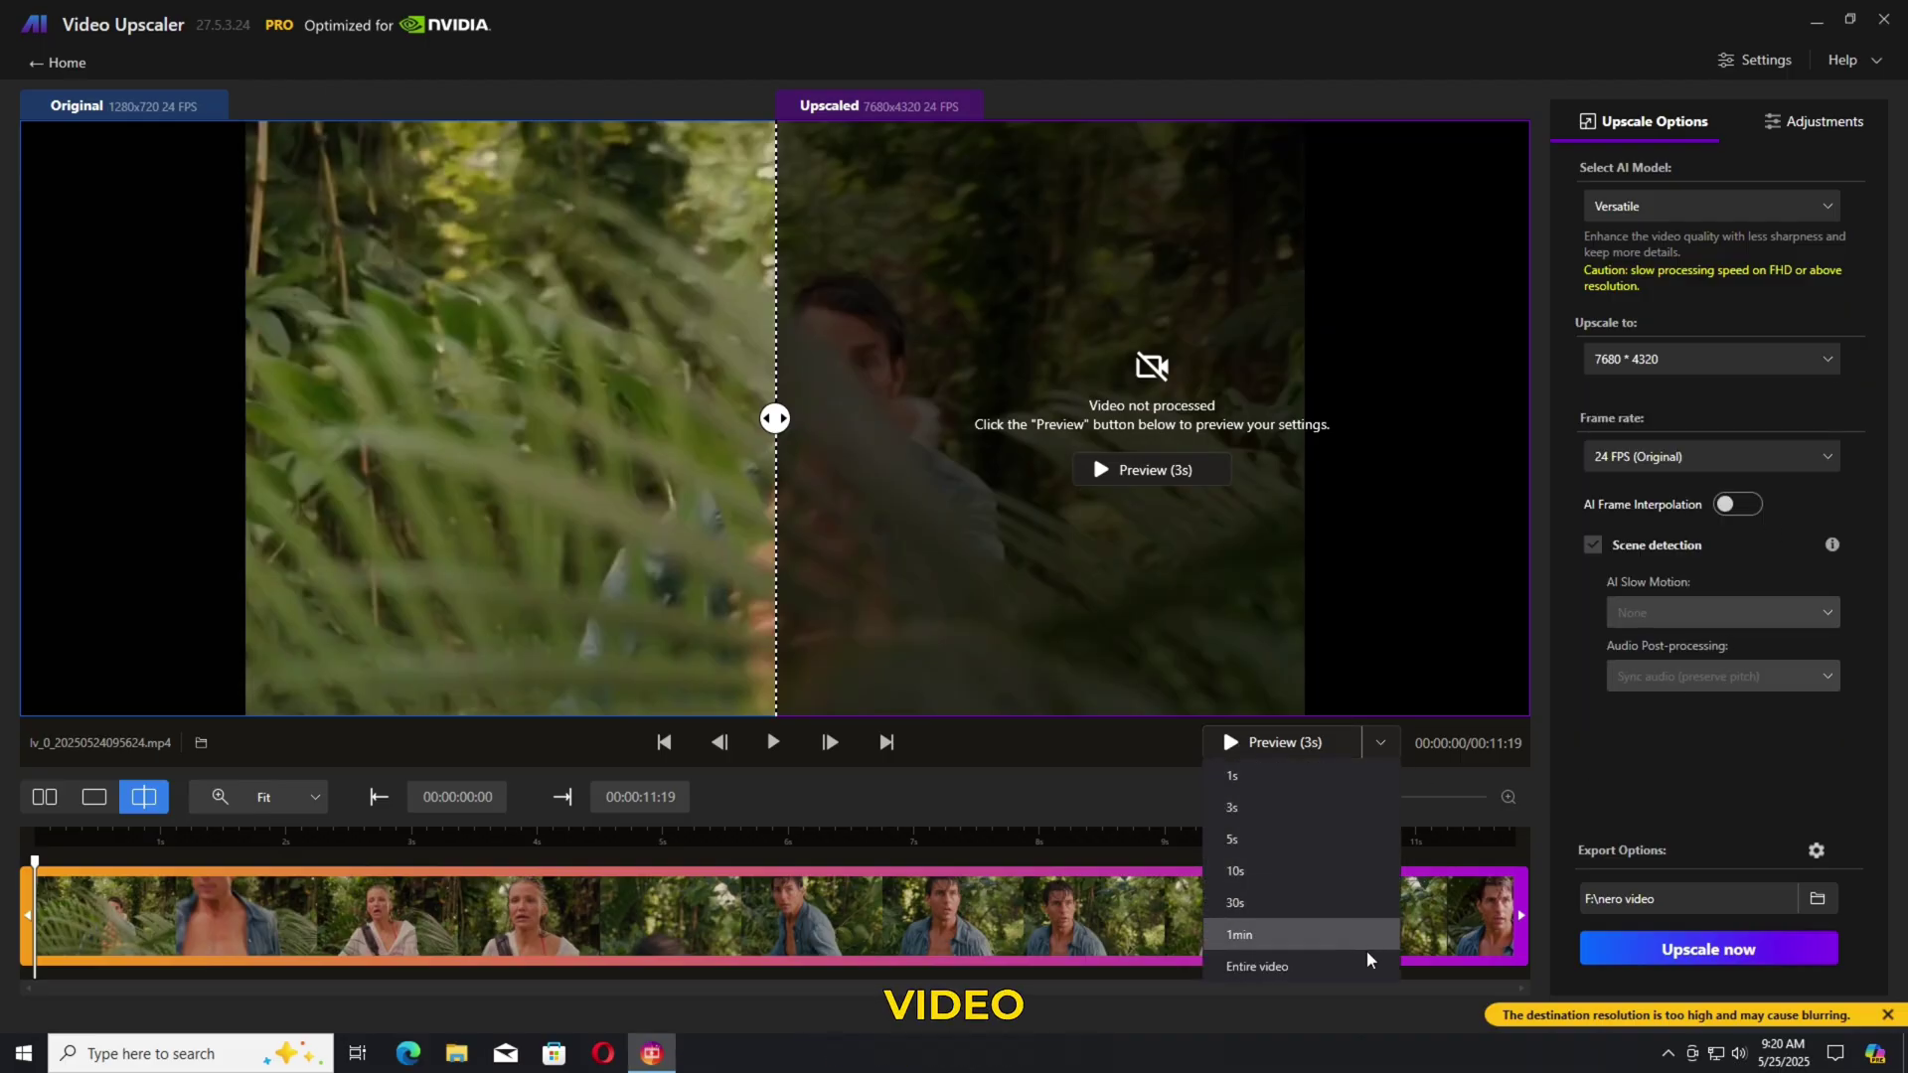
{"action": "left_click", "coordinate": [1381, 746]}
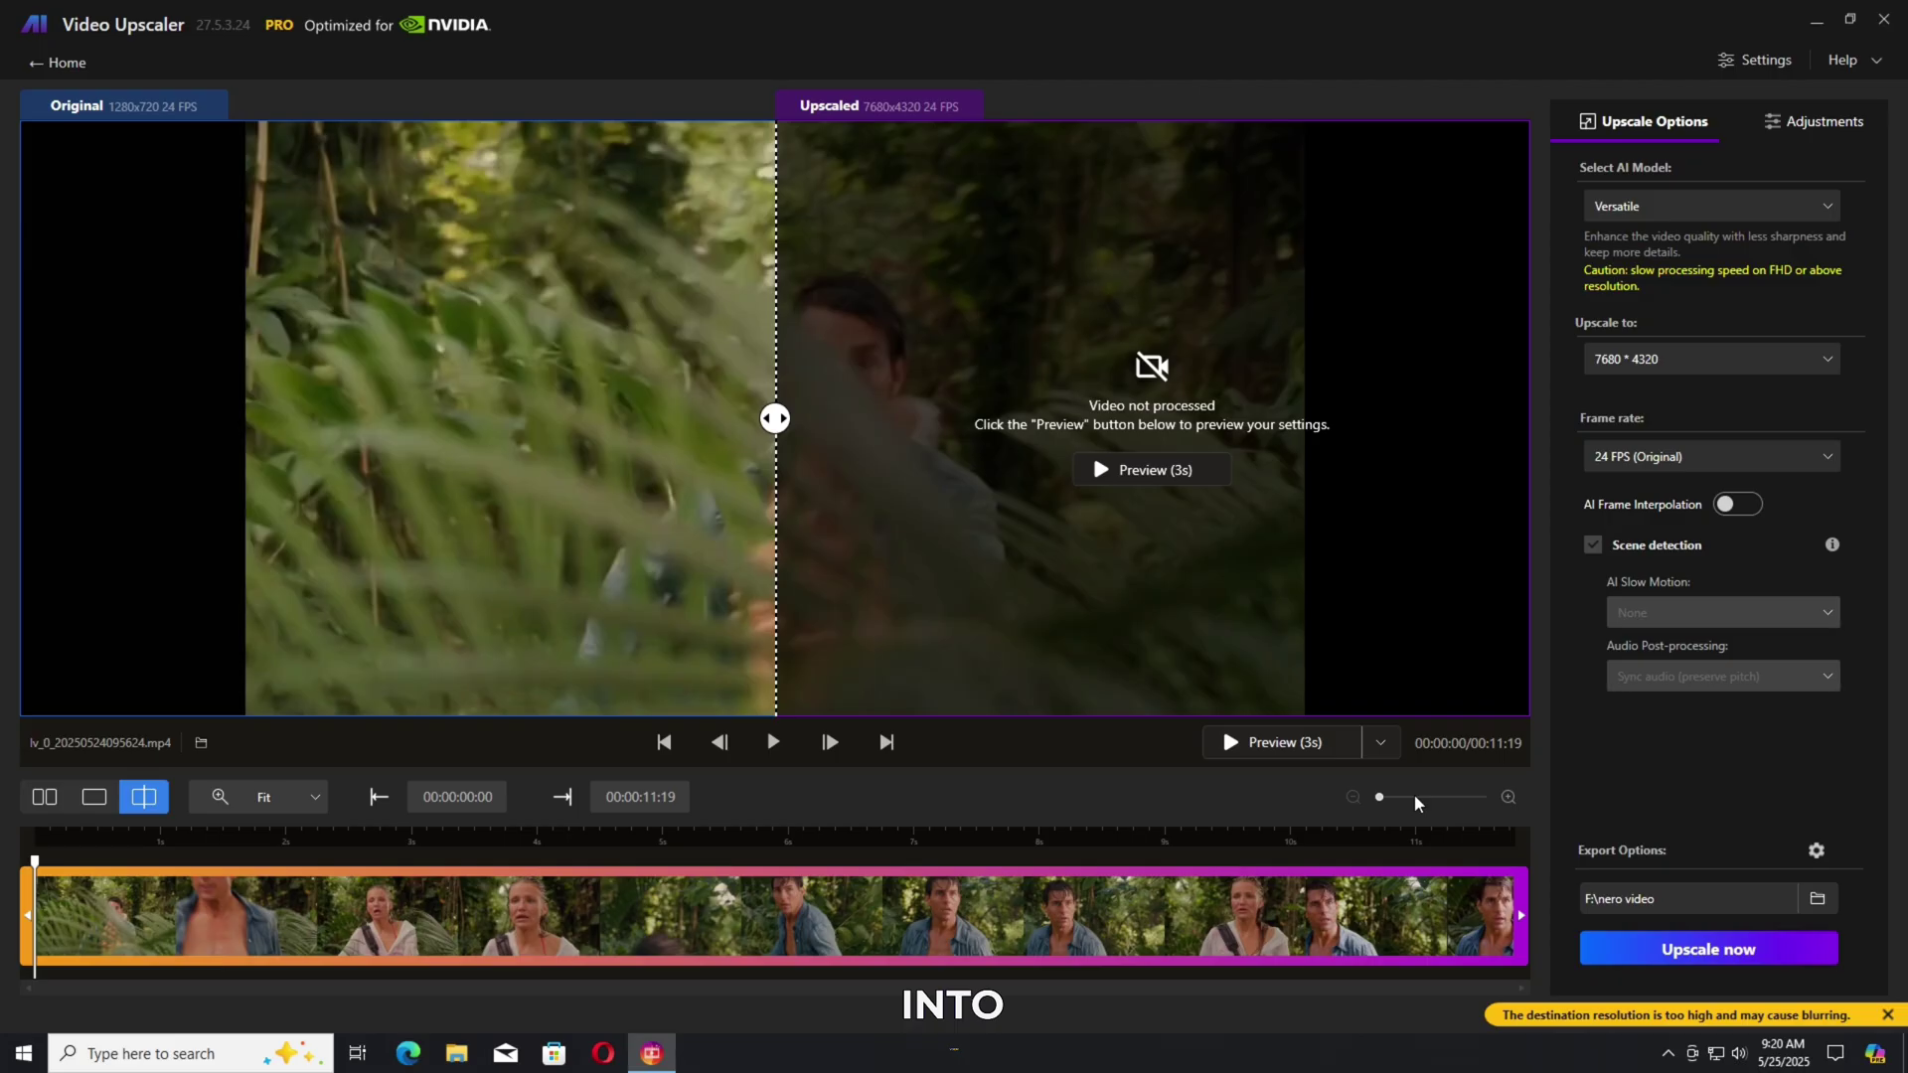
{"action": "mouse_move", "coordinate": [1379, 797]}
{"action": "left_mouse_down"}
{"action": "mouse_move", "coordinate": [1428, 797]}
{"action": "mouse_move", "coordinate": [1358, 818]}
{"action": "left_mouse_up"}
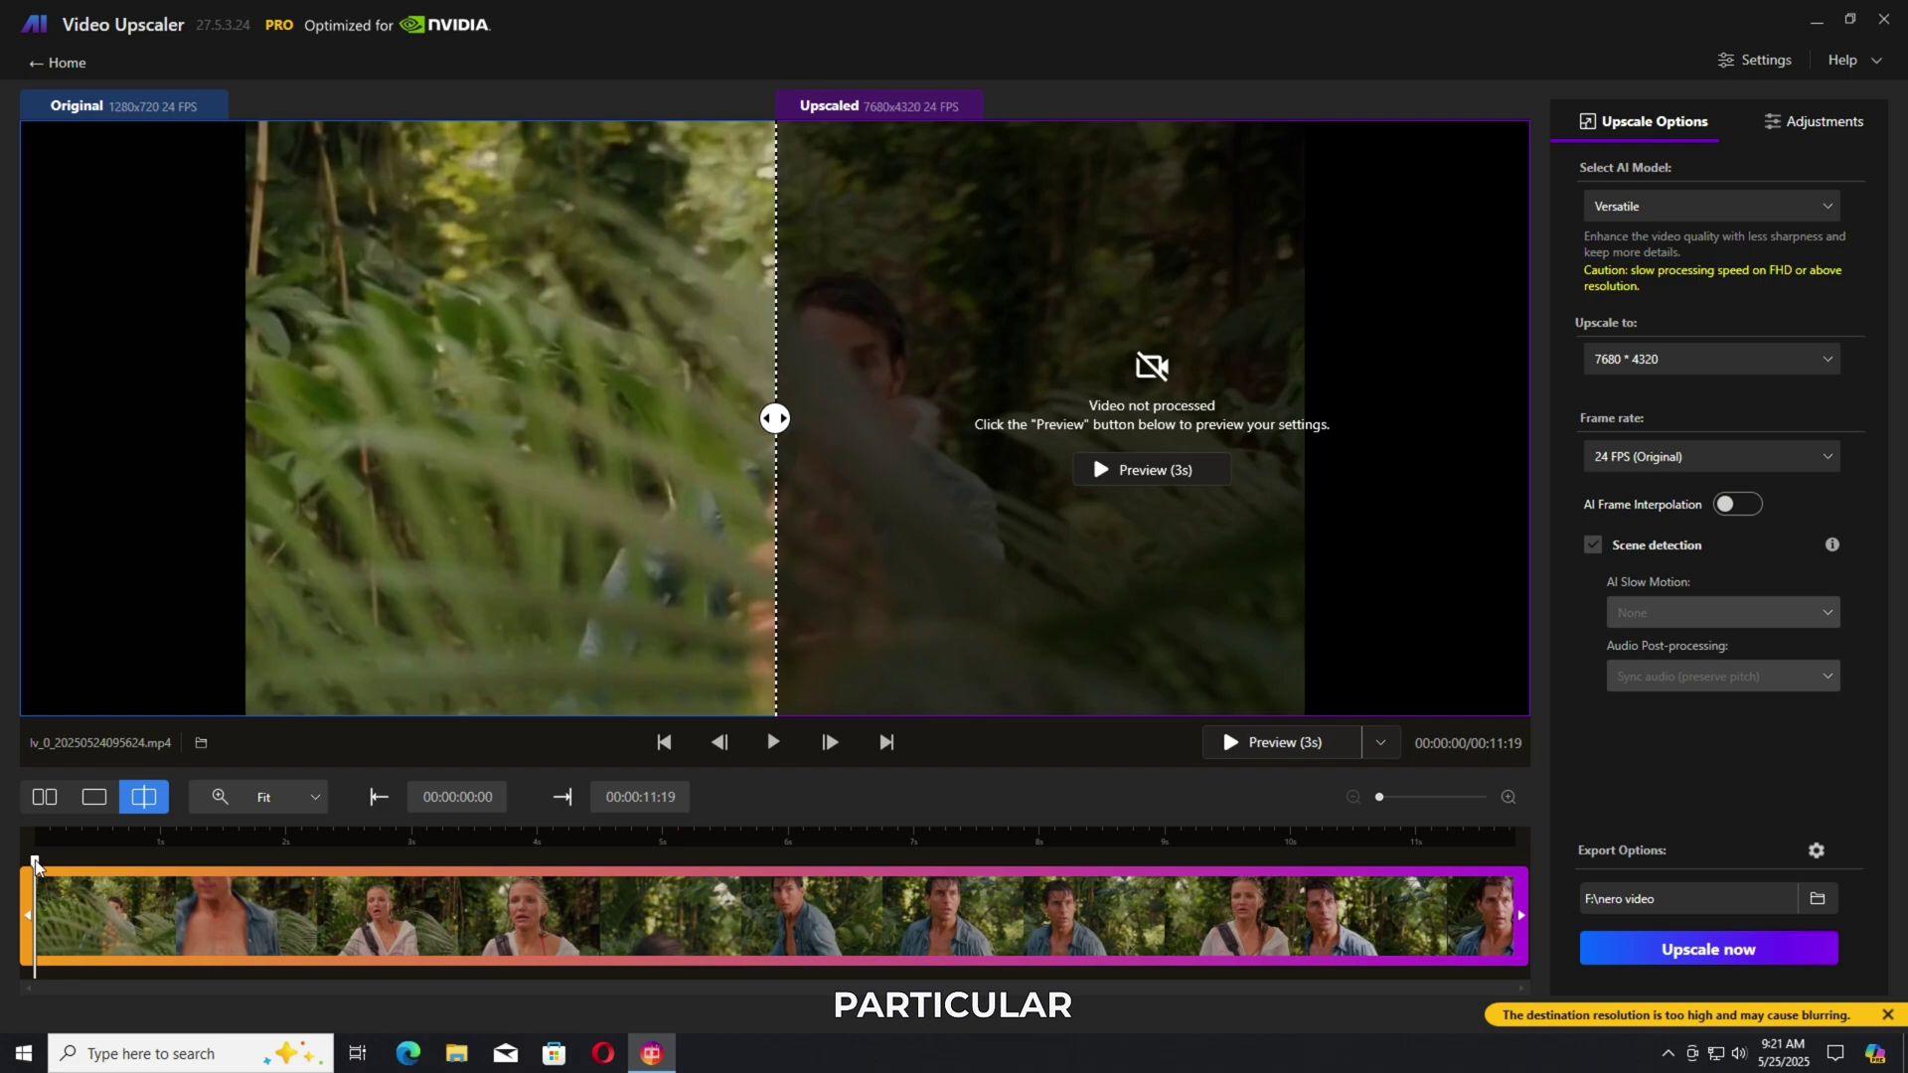
{"action": "mouse_move", "coordinate": [35, 865]}
{"action": "left_mouse_down"}
{"action": "mouse_move", "coordinate": [384, 885]}
{"action": "mouse_move", "coordinate": [81, 887]}
{"action": "left_mouse_up"}
Cycle through original, upscaled and side-by-side views, ending on split comparison
{"action": "left_click", "coordinate": [93, 797]}
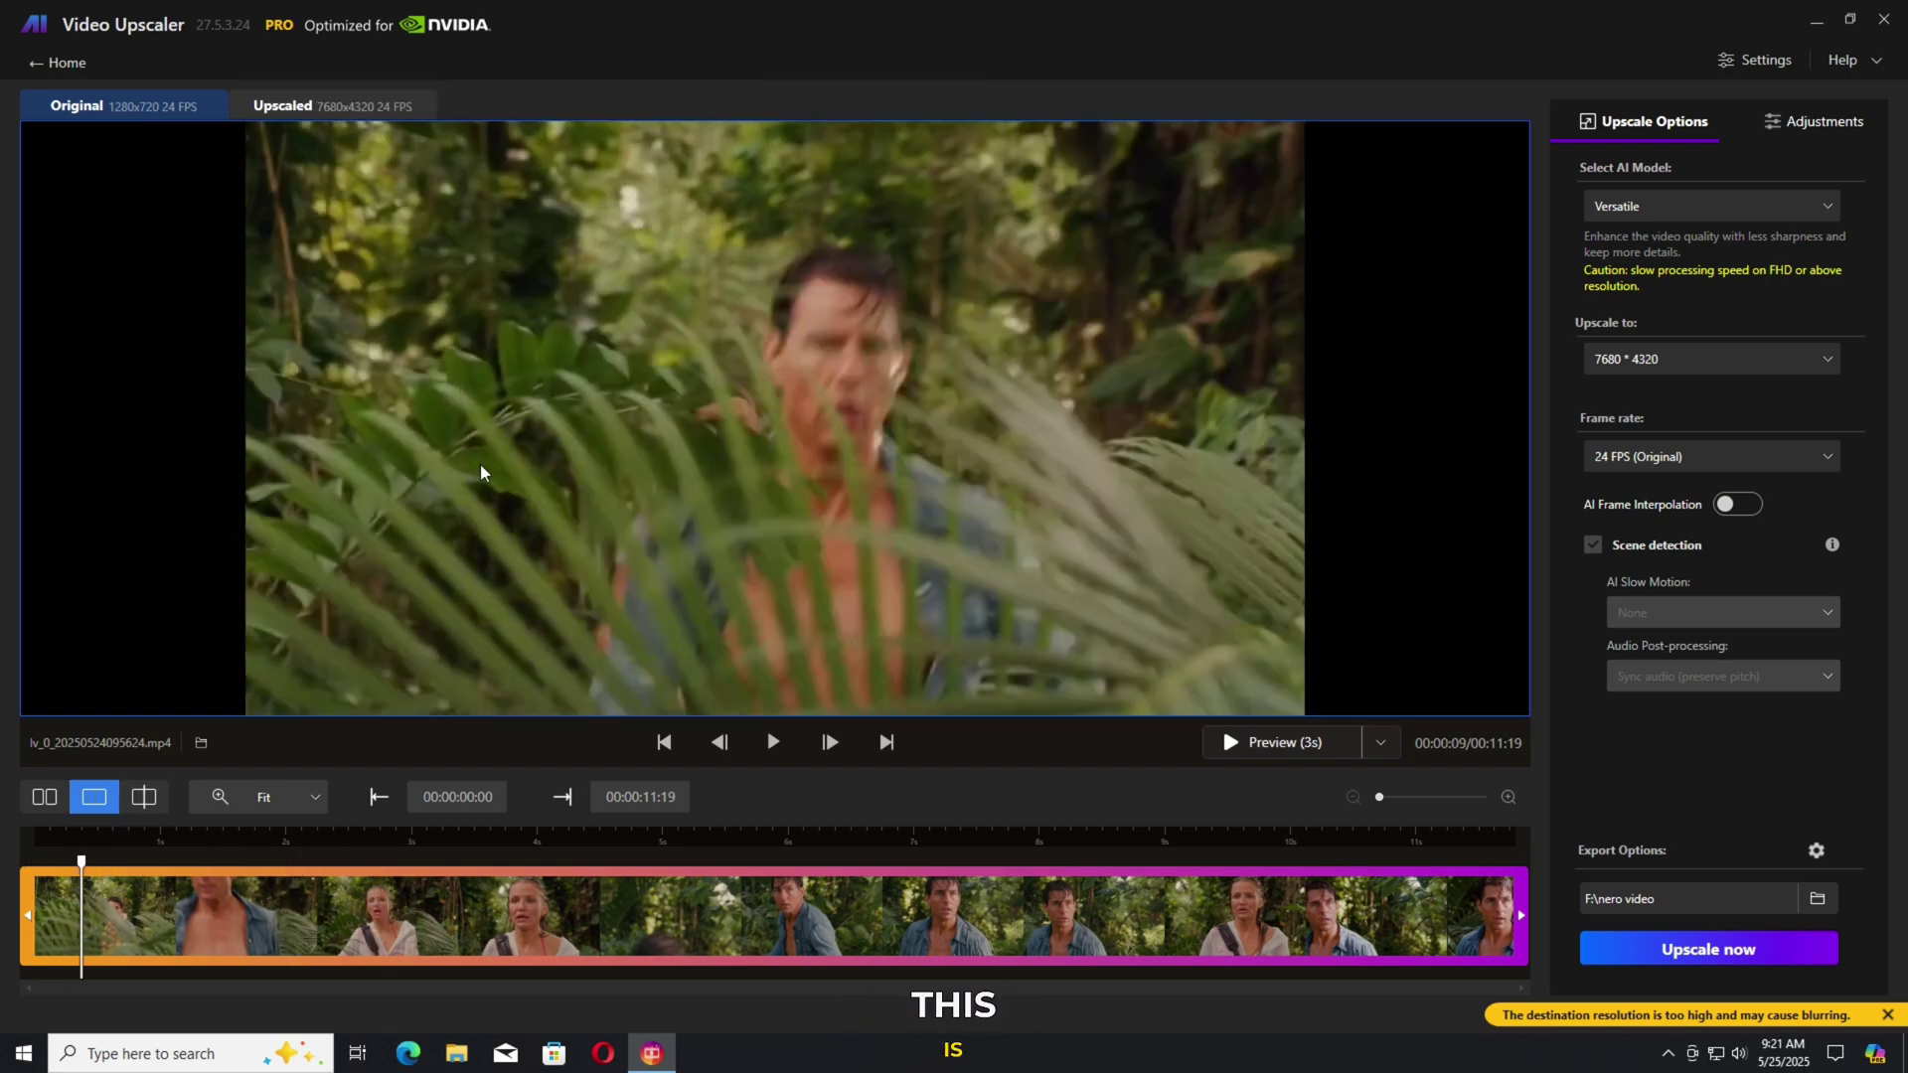
{"action": "left_click", "coordinate": [332, 105]}
{"action": "left_click", "coordinate": [89, 106]}
{"action": "left_click", "coordinate": [45, 797]}
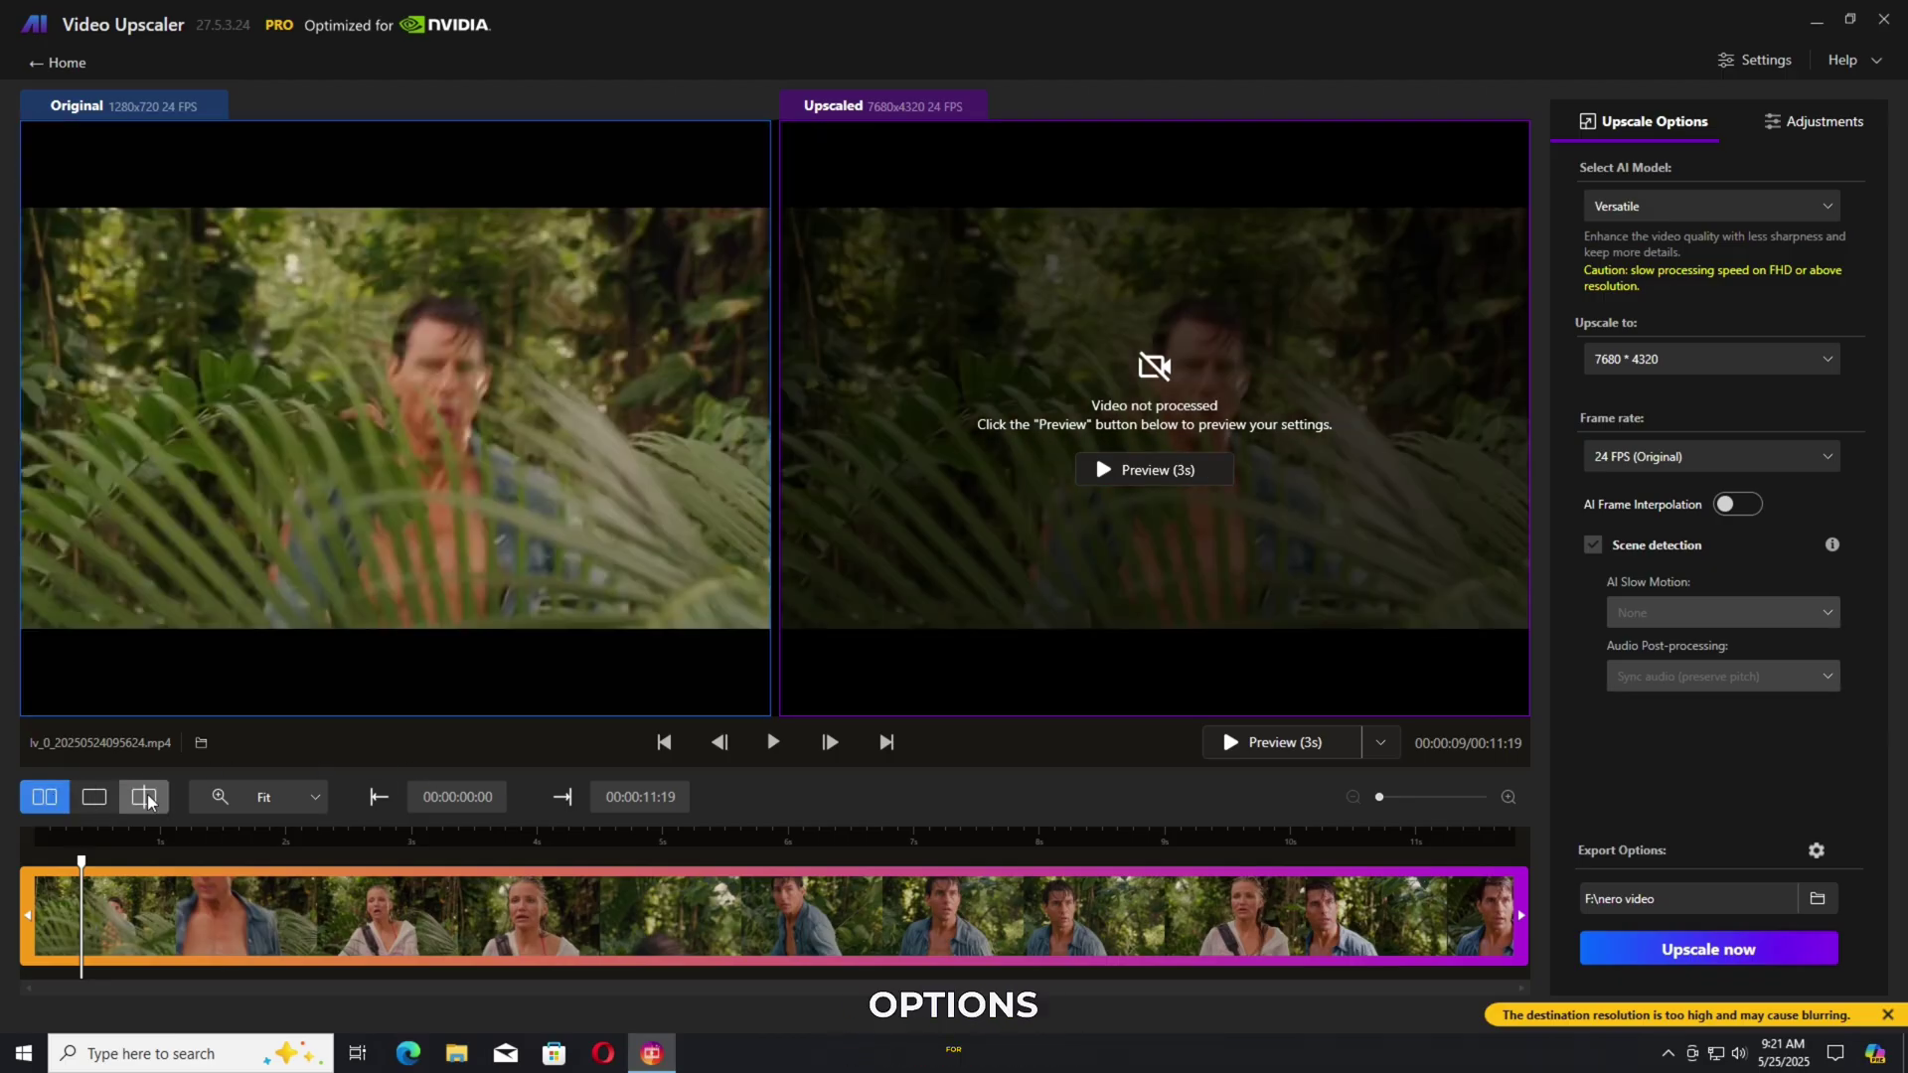
{"action": "left_click", "coordinate": [144, 797]}
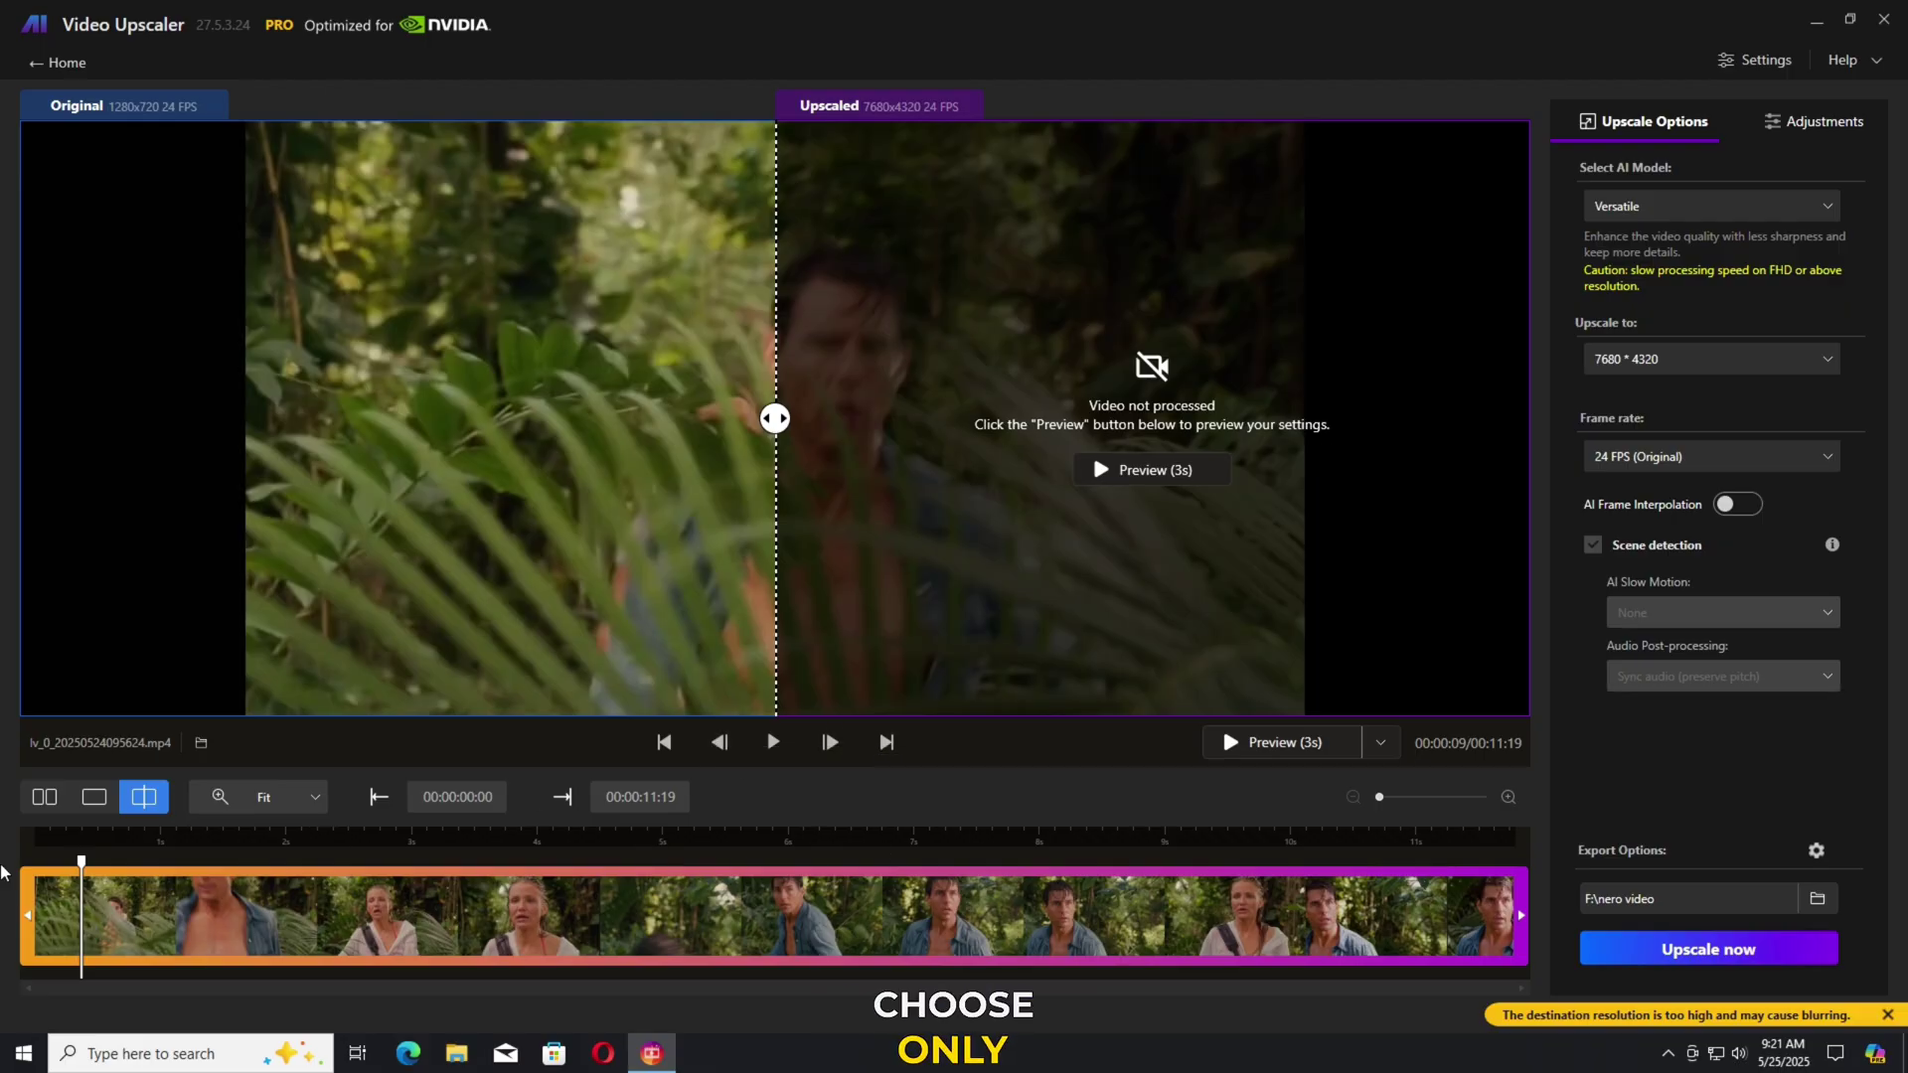
Adjust the trim handles, then reset the start to 00:00:00 covering the whole clip
{"action": "left_click_drag", "start_coordinate": [26, 918], "coordinate": [173, 915]}
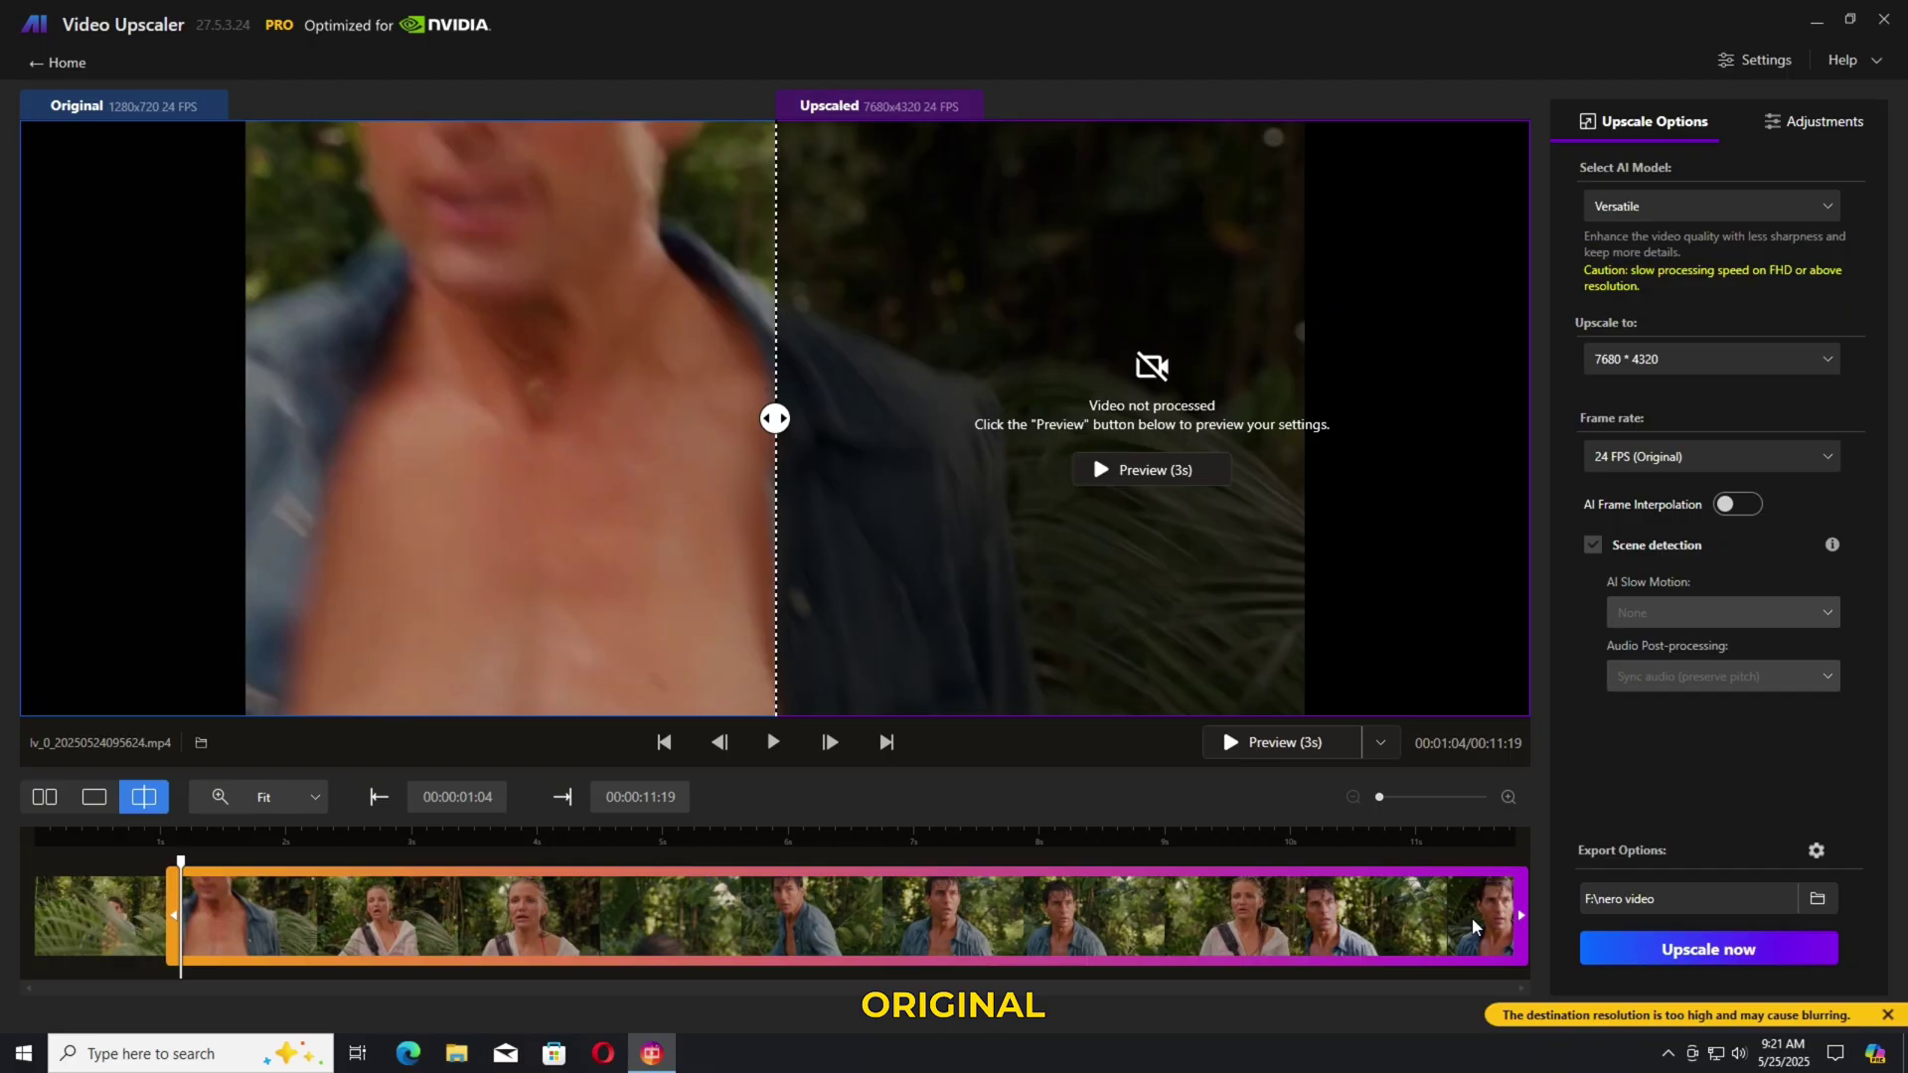
{"action": "mouse_move", "coordinate": [1513, 954]}
{"action": "left_mouse_down"}
{"action": "mouse_move", "coordinate": [1379, 974]}
{"action": "mouse_move", "coordinate": [350, 919]}
{"action": "mouse_move", "coordinate": [1516, 920]}
{"action": "left_mouse_up"}
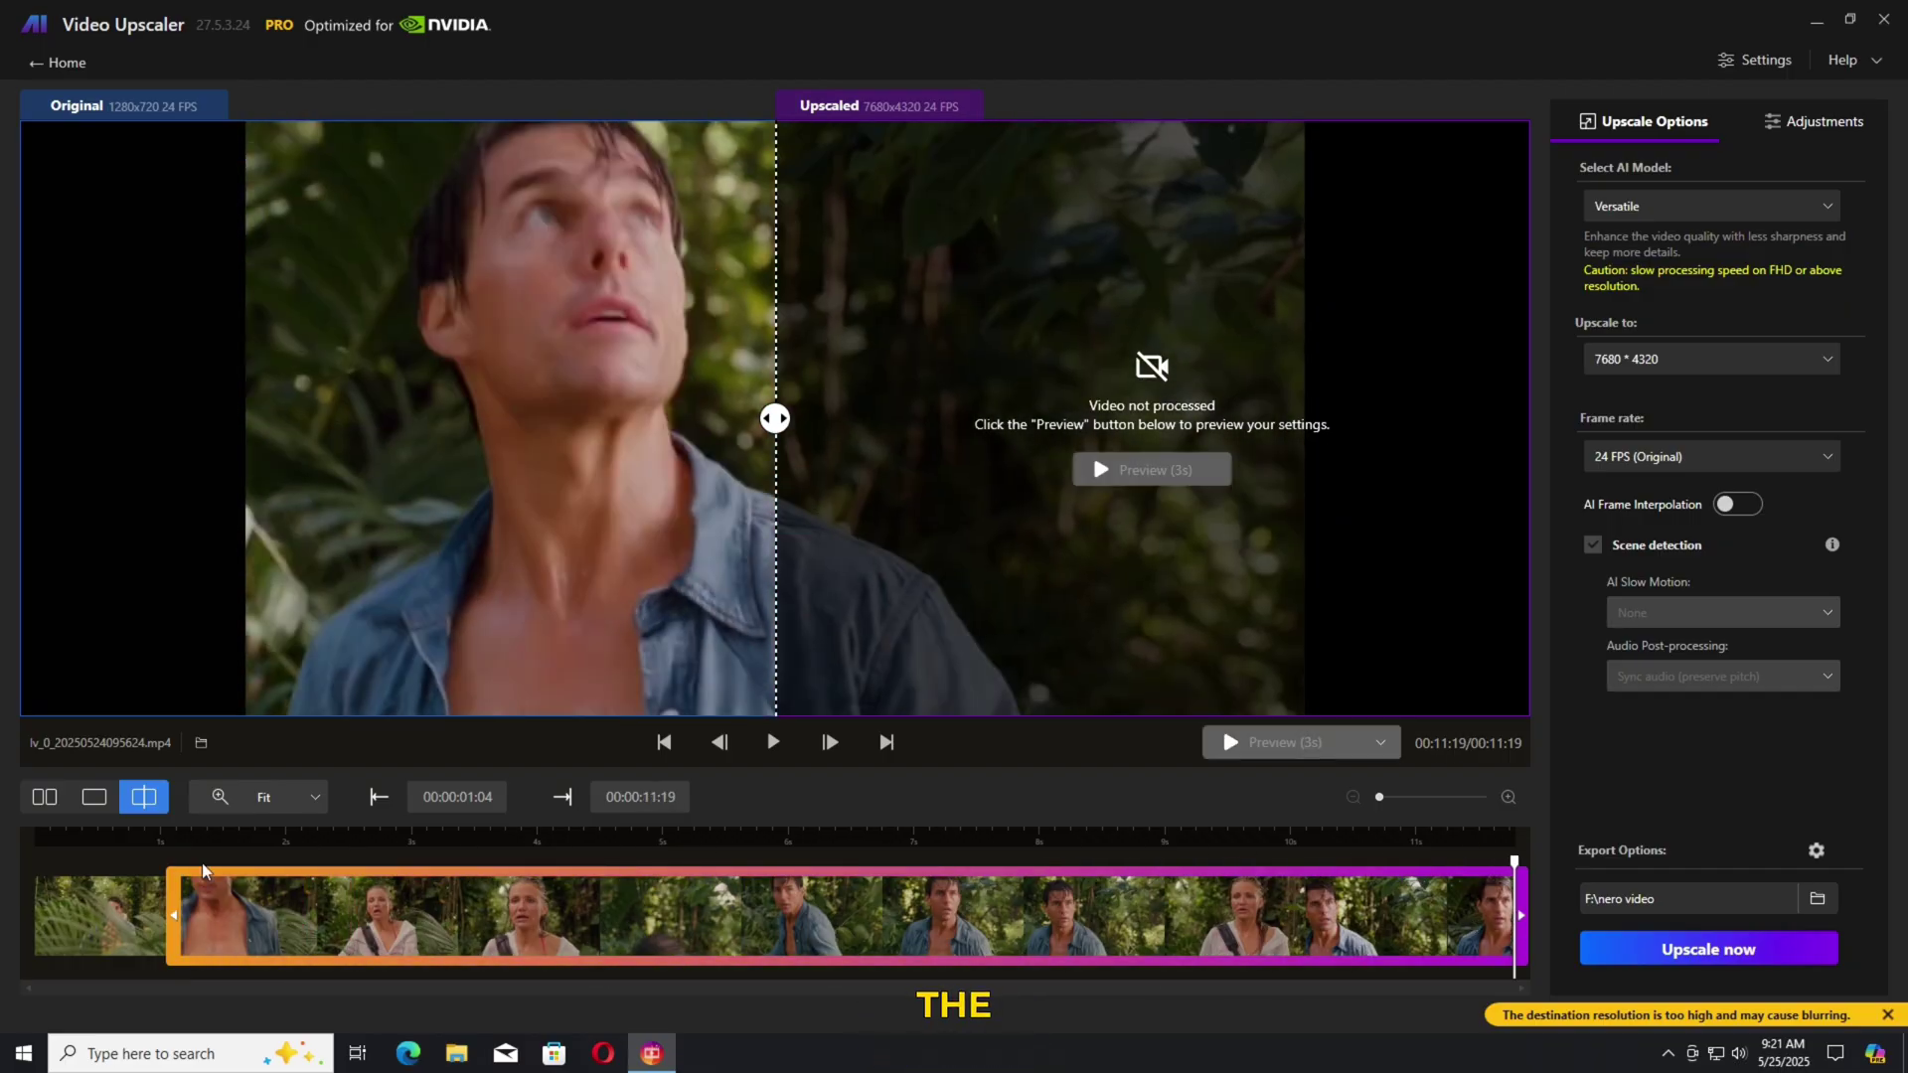
{"action": "left_click_drag", "start_coordinate": [172, 916], "coordinate": [27, 916]}
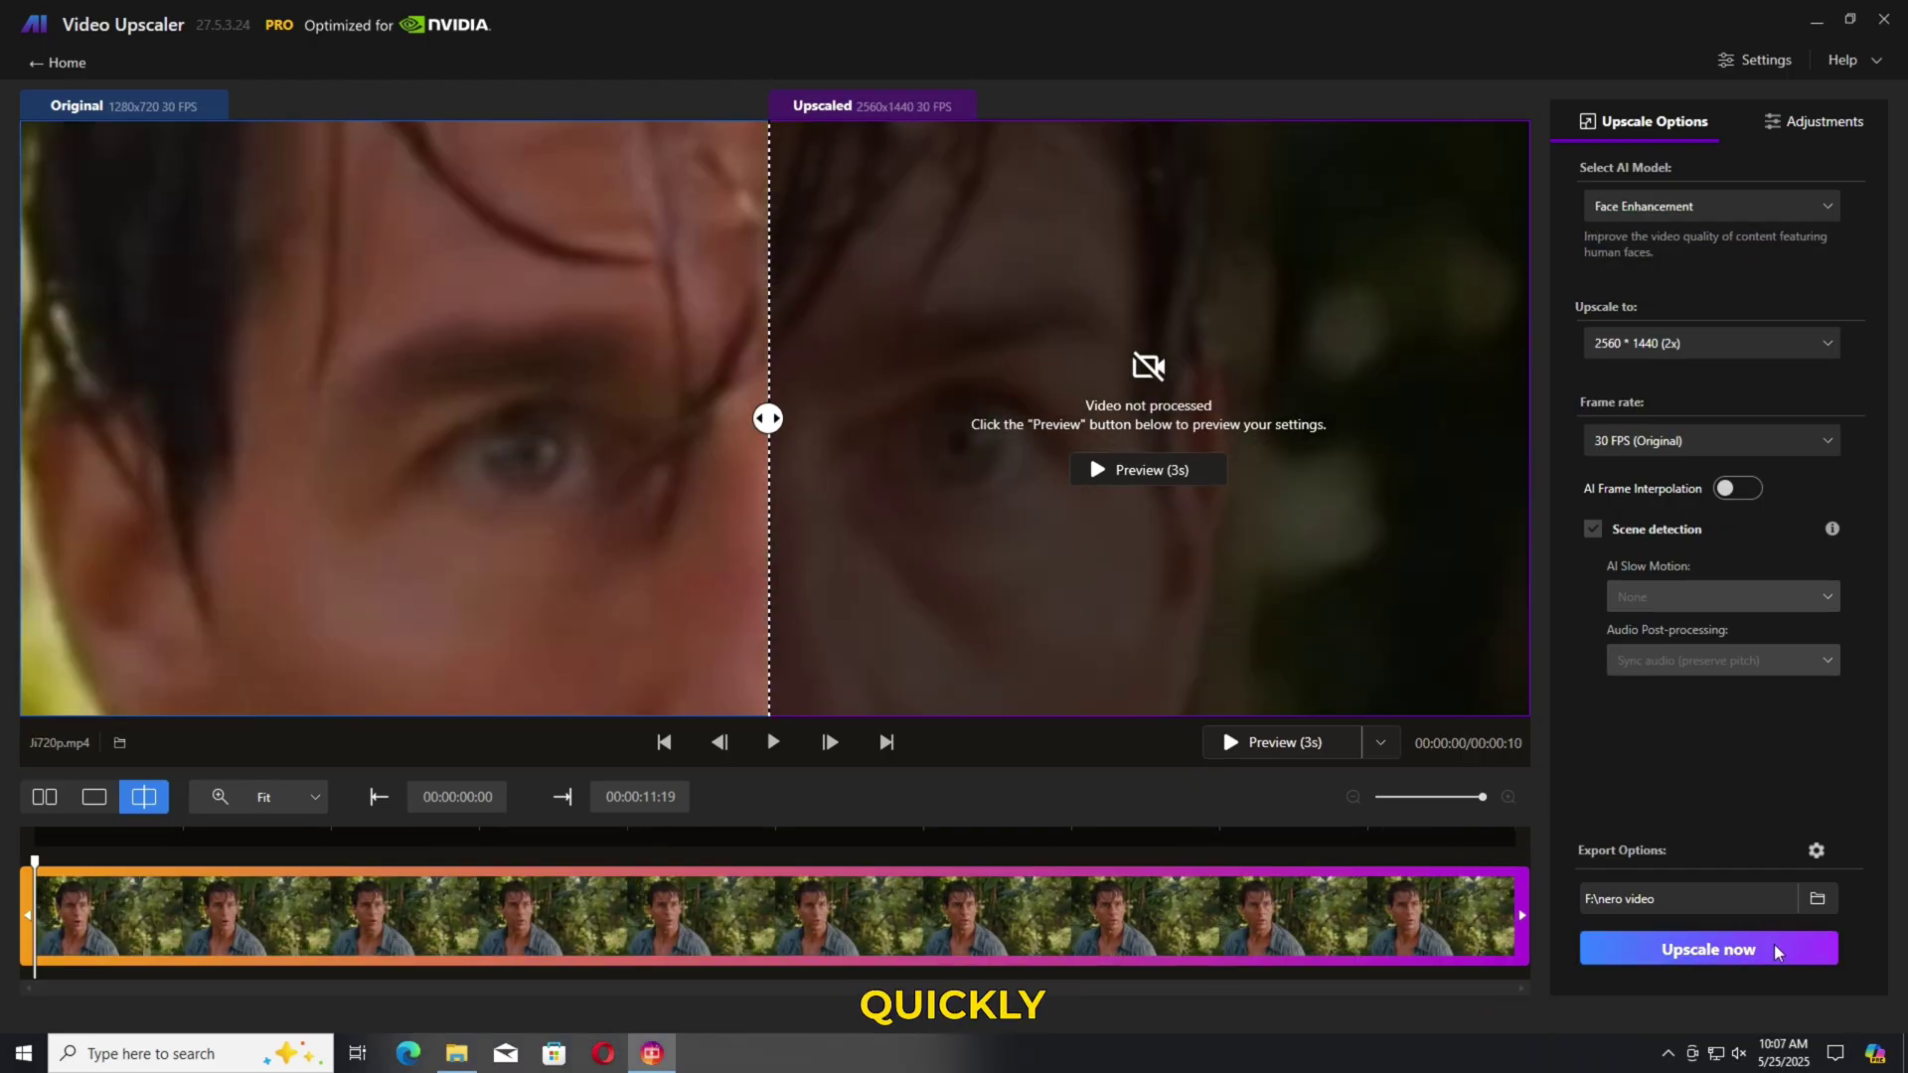
Keep Face Enhancement, 2560 × 1440 output and the original 30 FPS
{"action": "left_click", "coordinate": [1826, 205]}
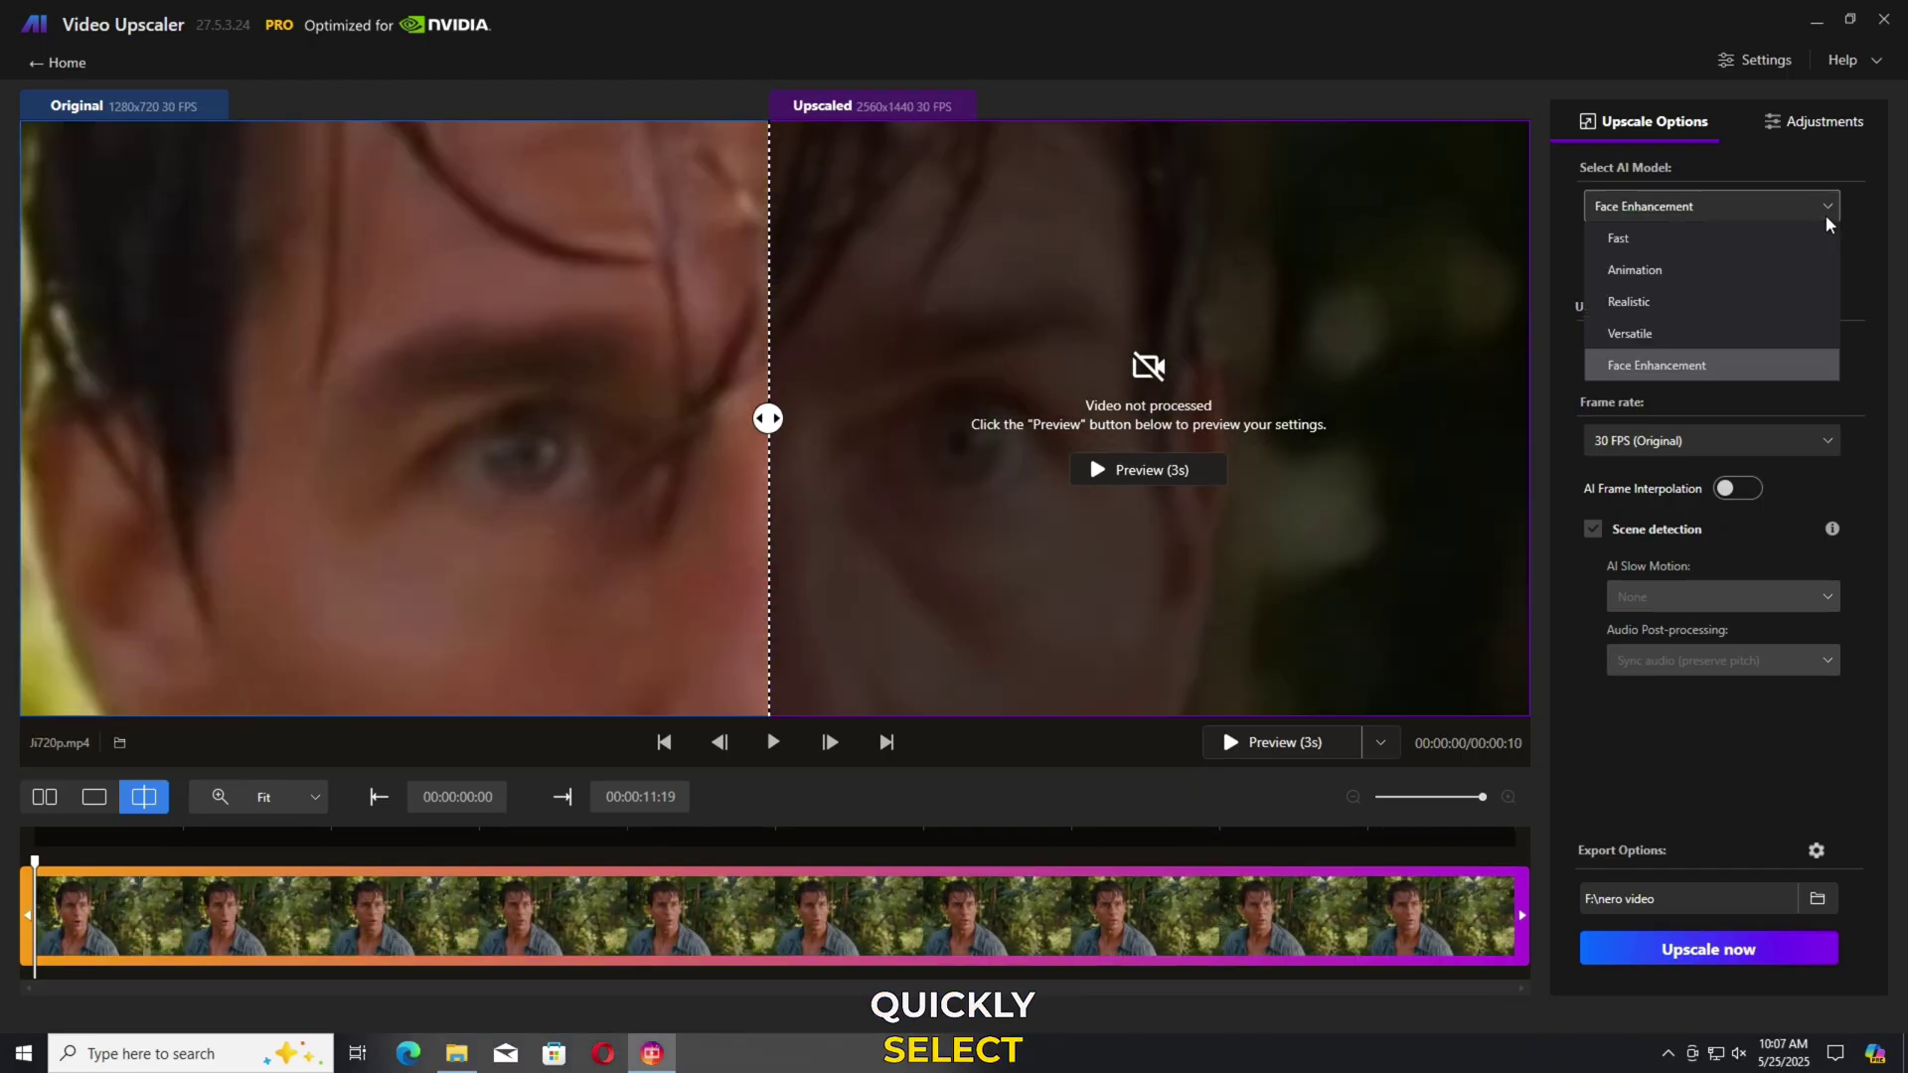
{"action": "left_click", "coordinate": [1770, 366]}
{"action": "left_click", "coordinate": [1827, 343]}
{"action": "left_click", "coordinate": [1730, 388]}
{"action": "left_click", "coordinate": [1729, 441]}
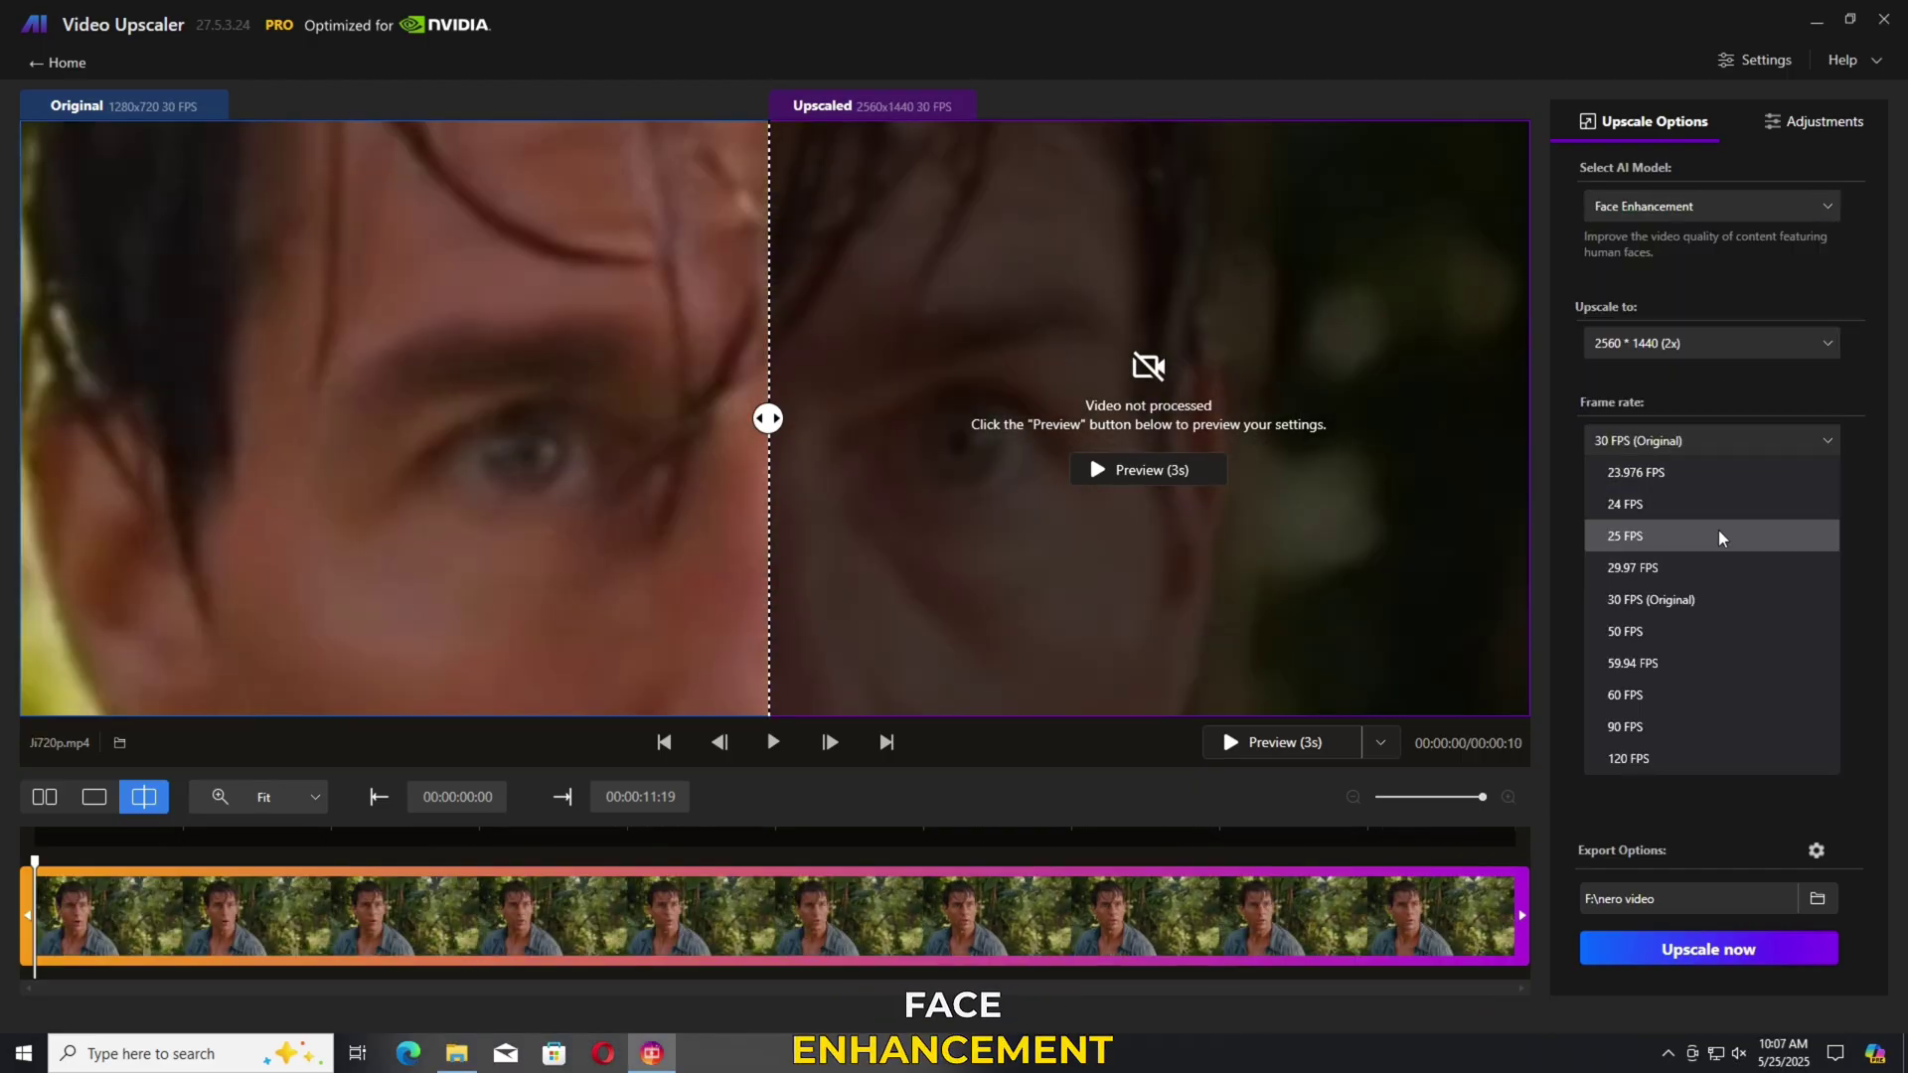
{"action": "left_click", "coordinate": [1700, 602]}
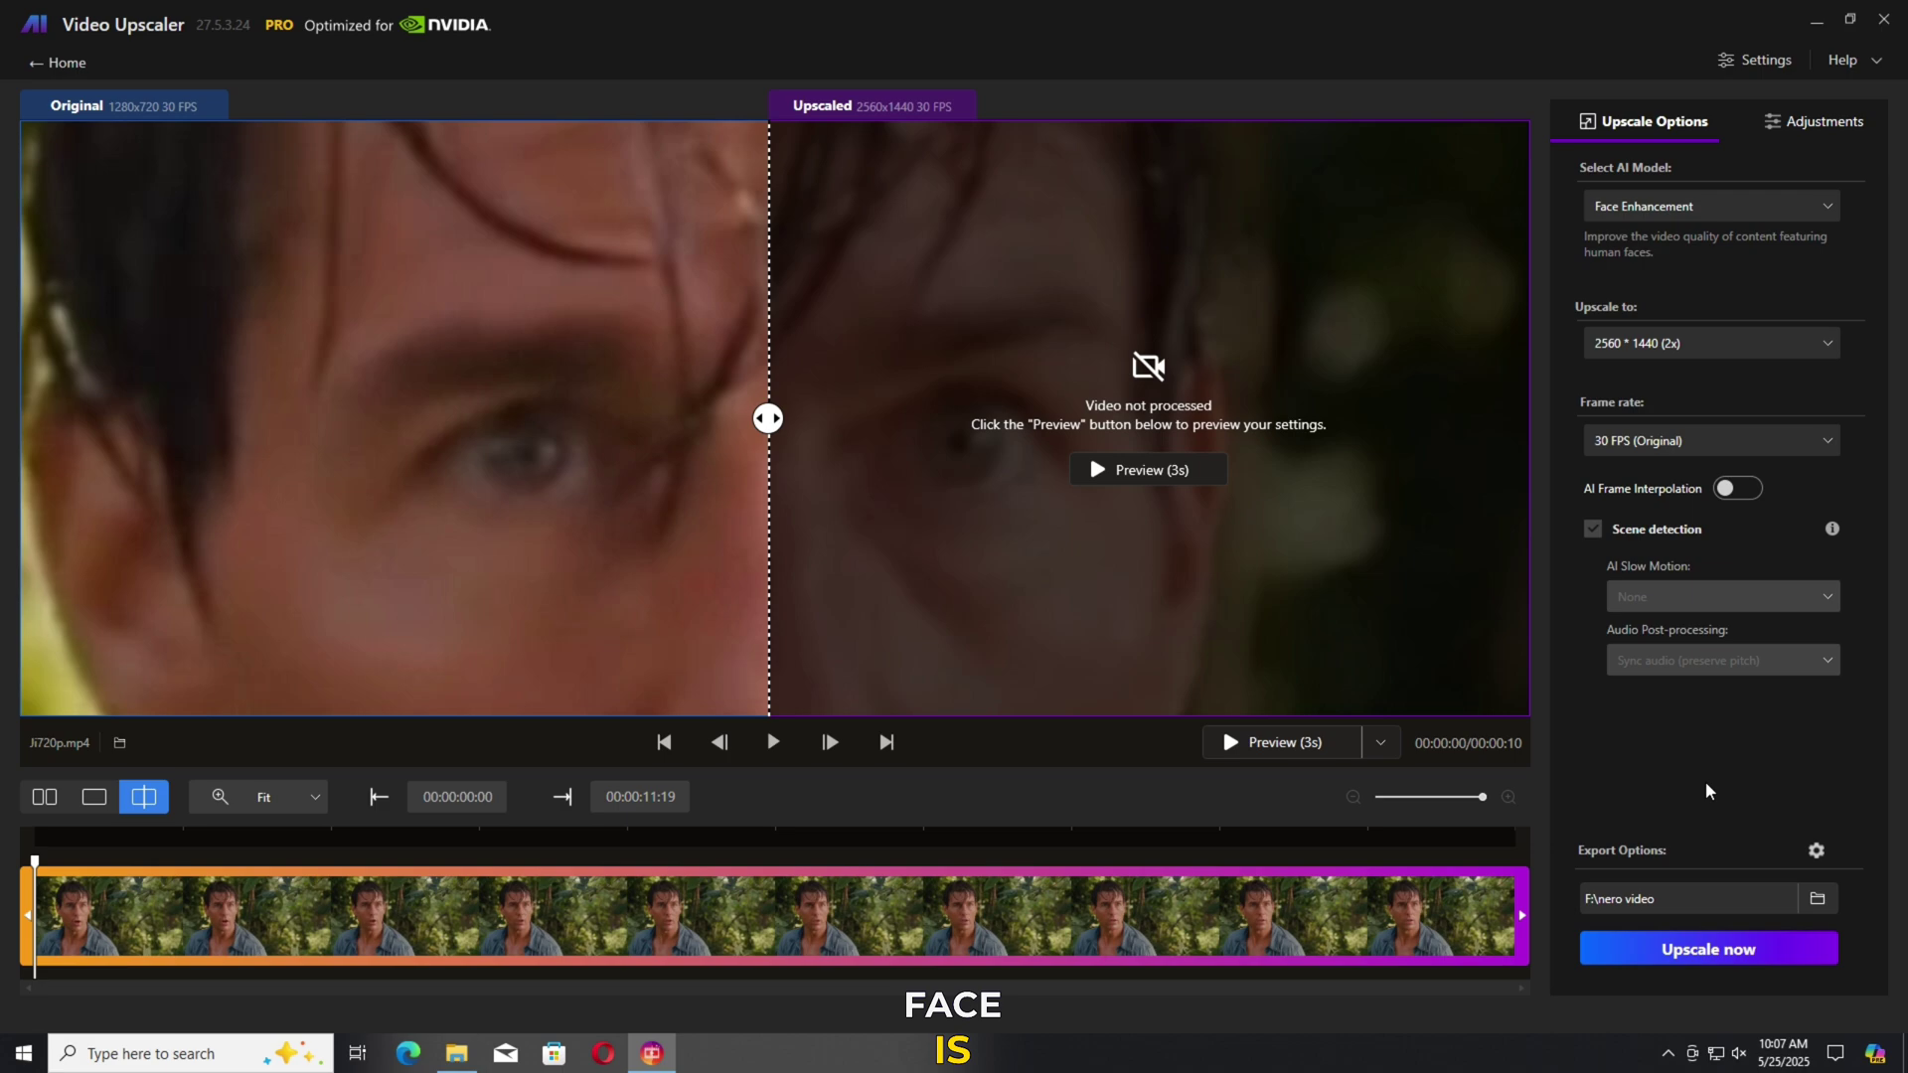
Review export options: bitrate choice and available encoding devices
{"action": "left_click", "coordinate": [1817, 852]}
{"action": "left_click", "coordinate": [1807, 700]}
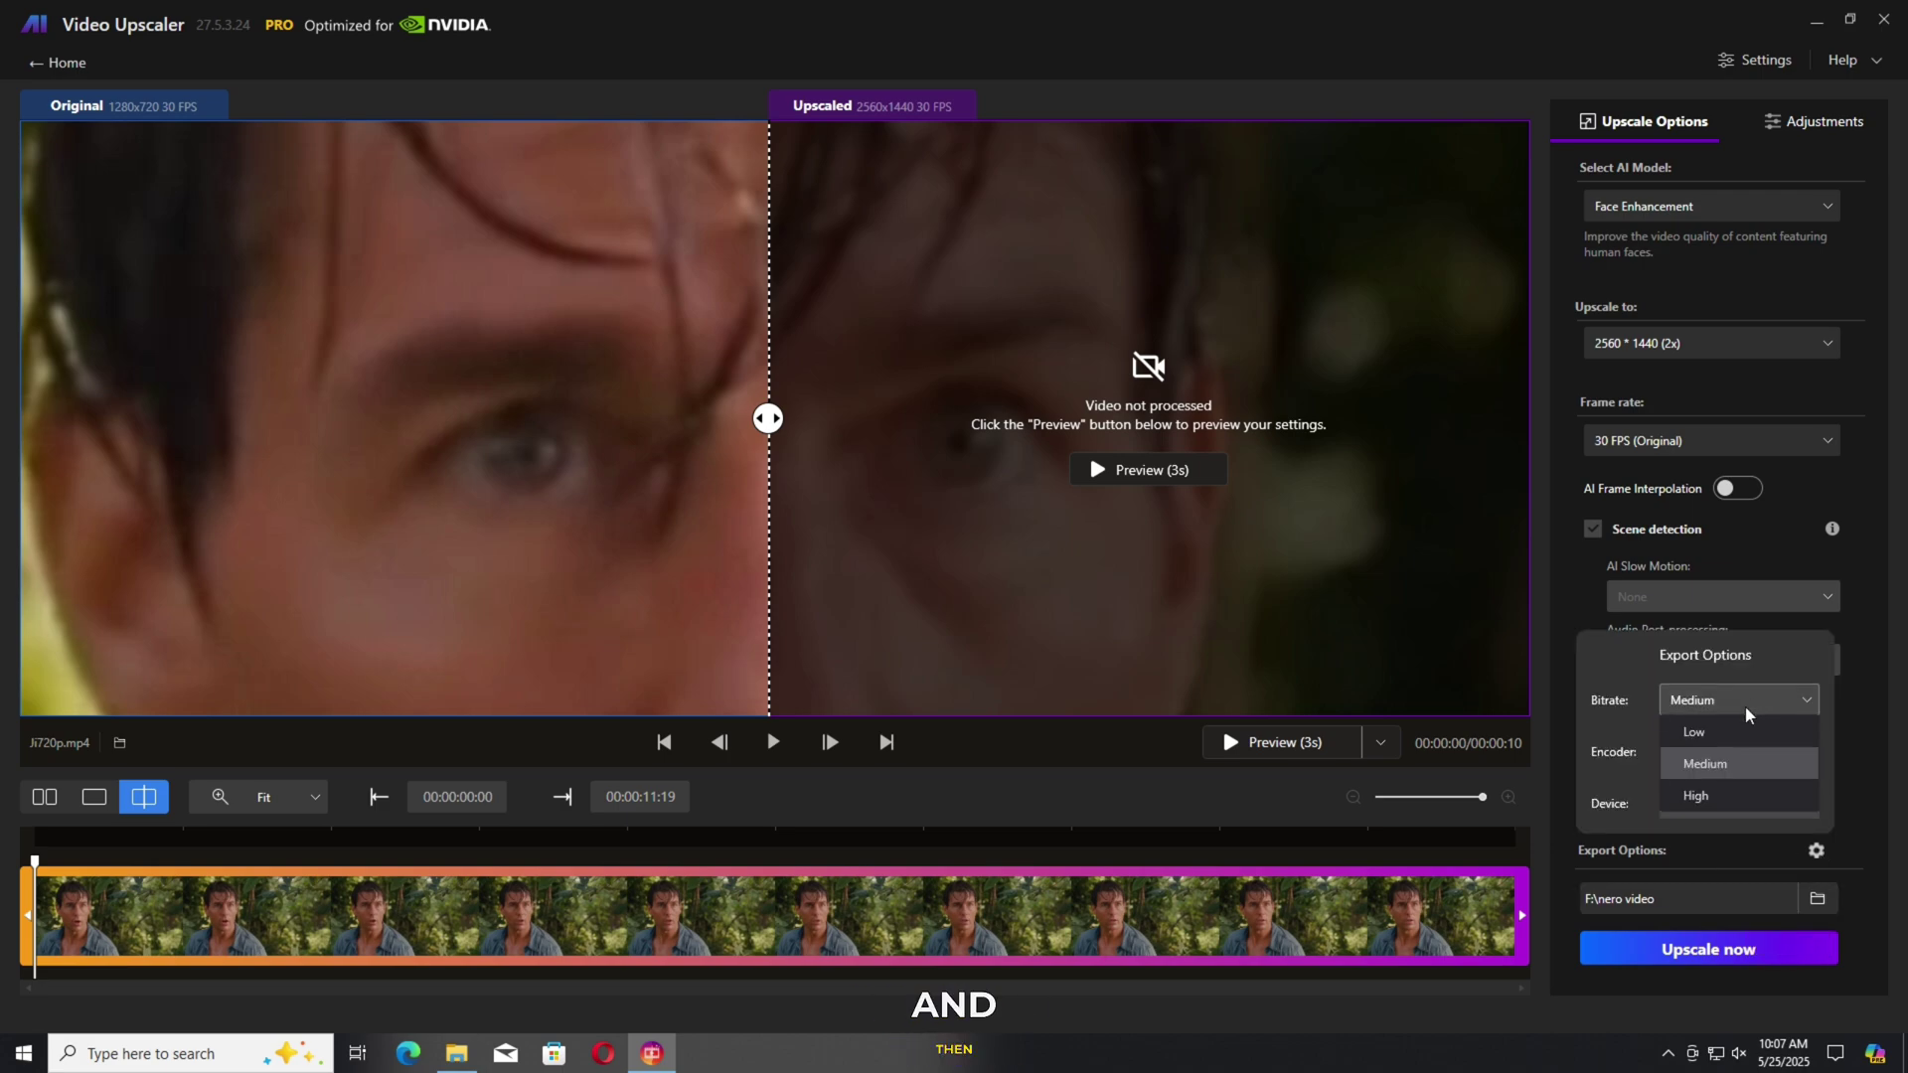
{"action": "left_click", "coordinate": [1709, 792]}
{"action": "left_click", "coordinate": [1807, 803]}
{"action": "left_click", "coordinate": [1813, 836]}
{"action": "left_click", "coordinate": [1850, 783]}
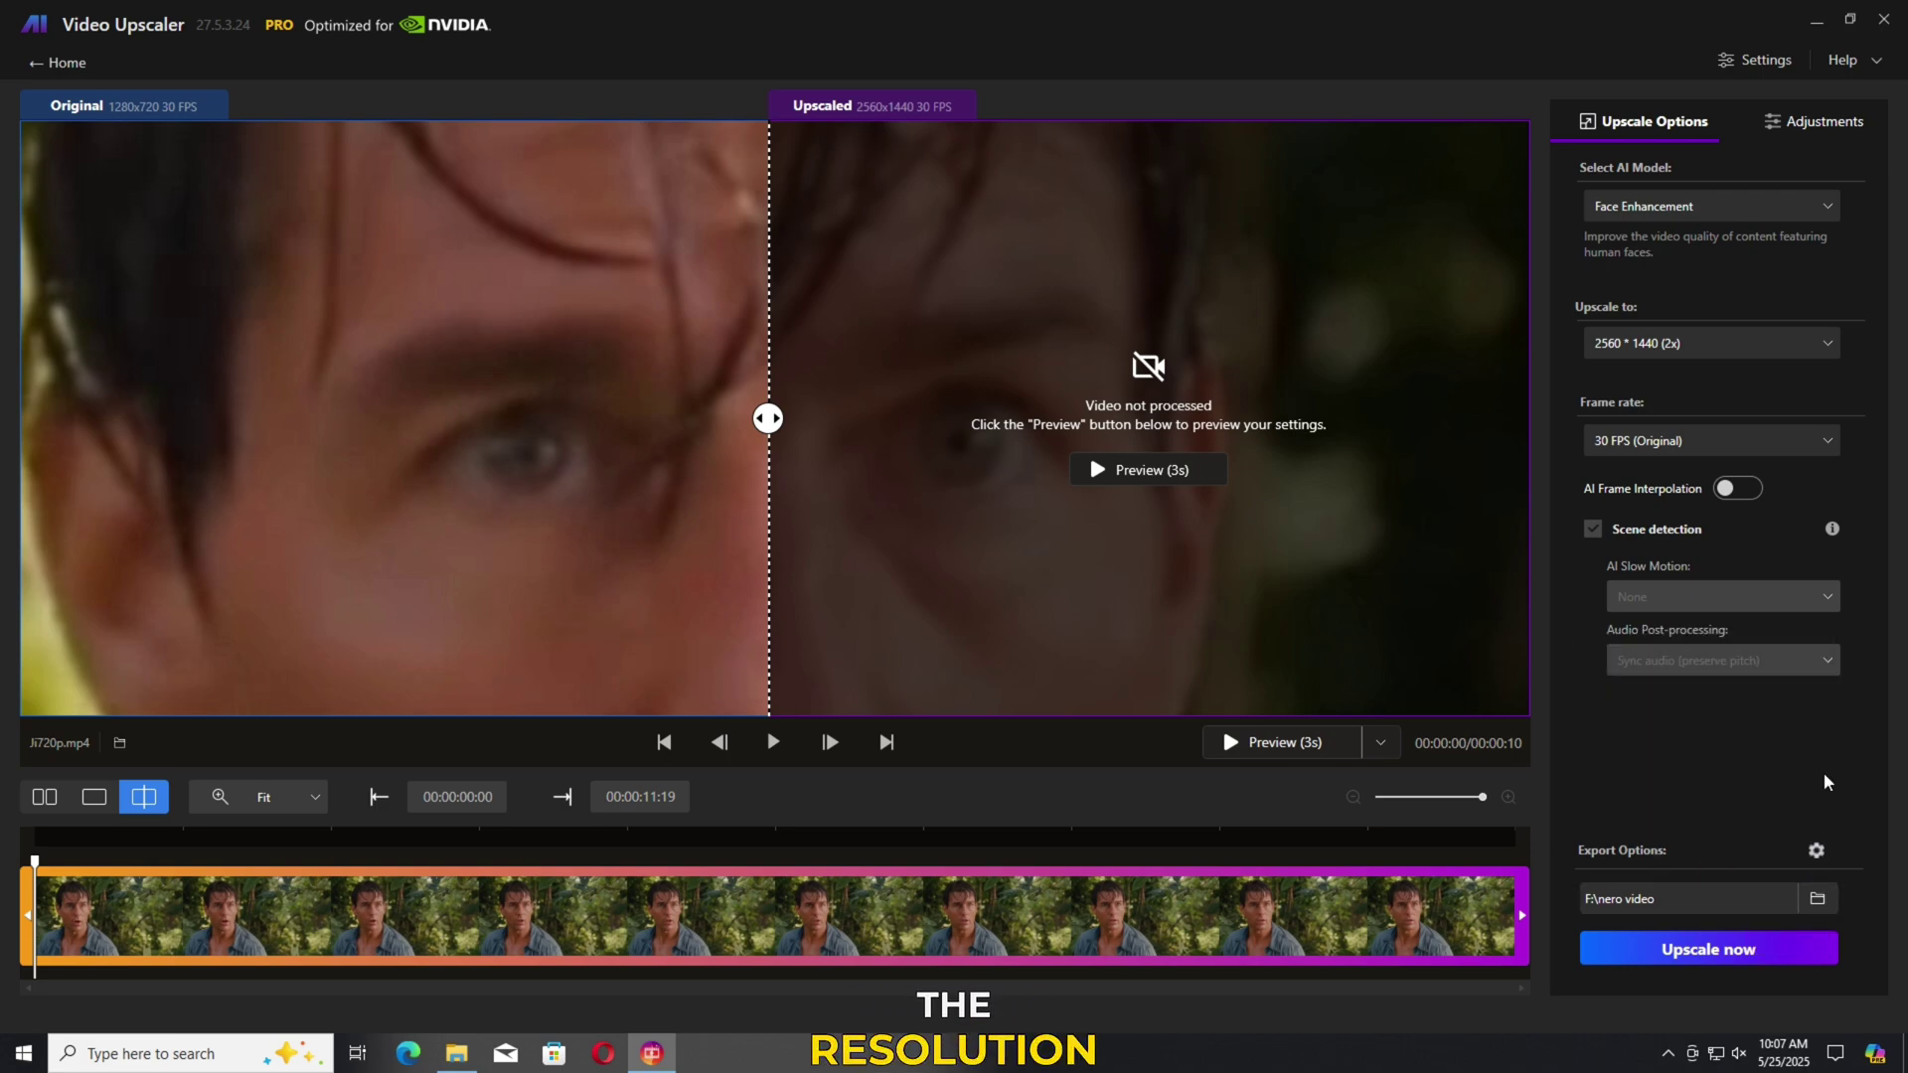
Choose the preview length and start rendering the 3-second preview
{"action": "left_click", "coordinate": [1381, 742]}
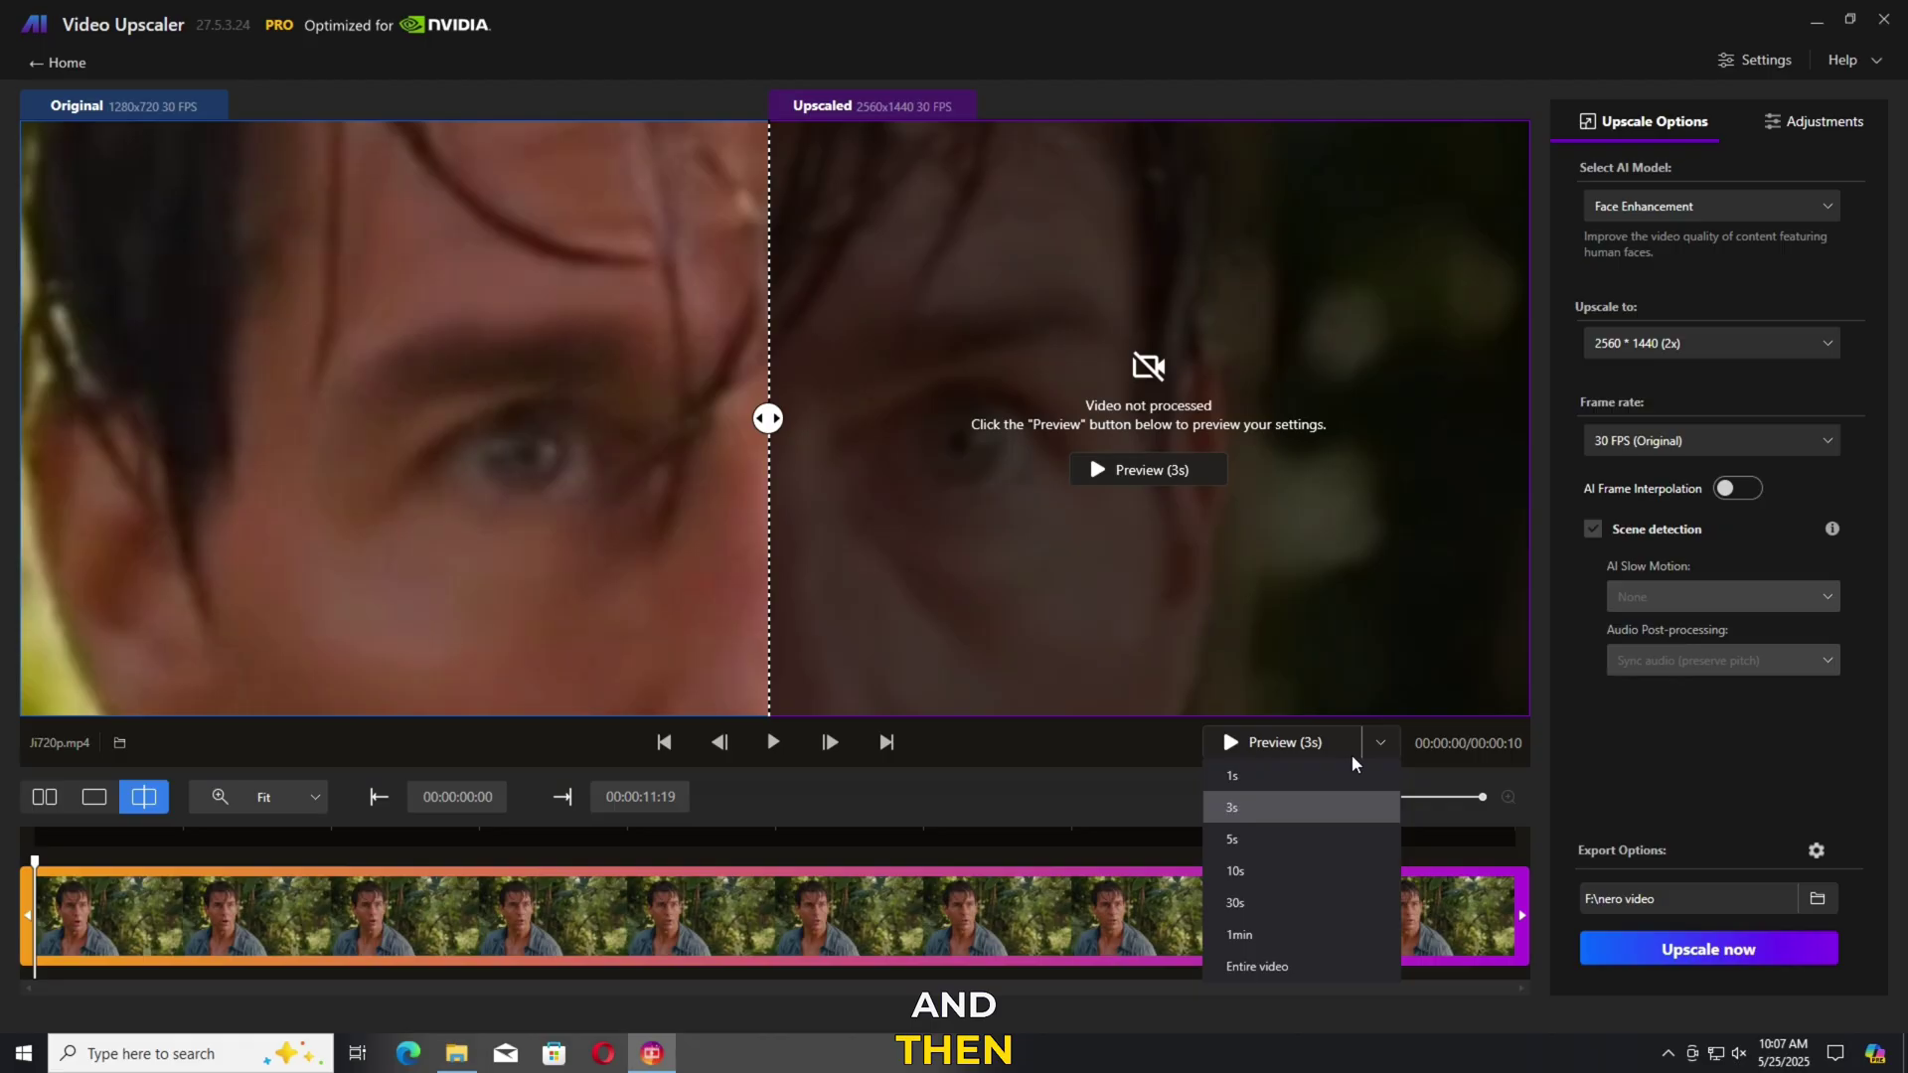
{"action": "left_click", "coordinate": [1332, 787]}
{"action": "left_click", "coordinate": [1088, 477]}
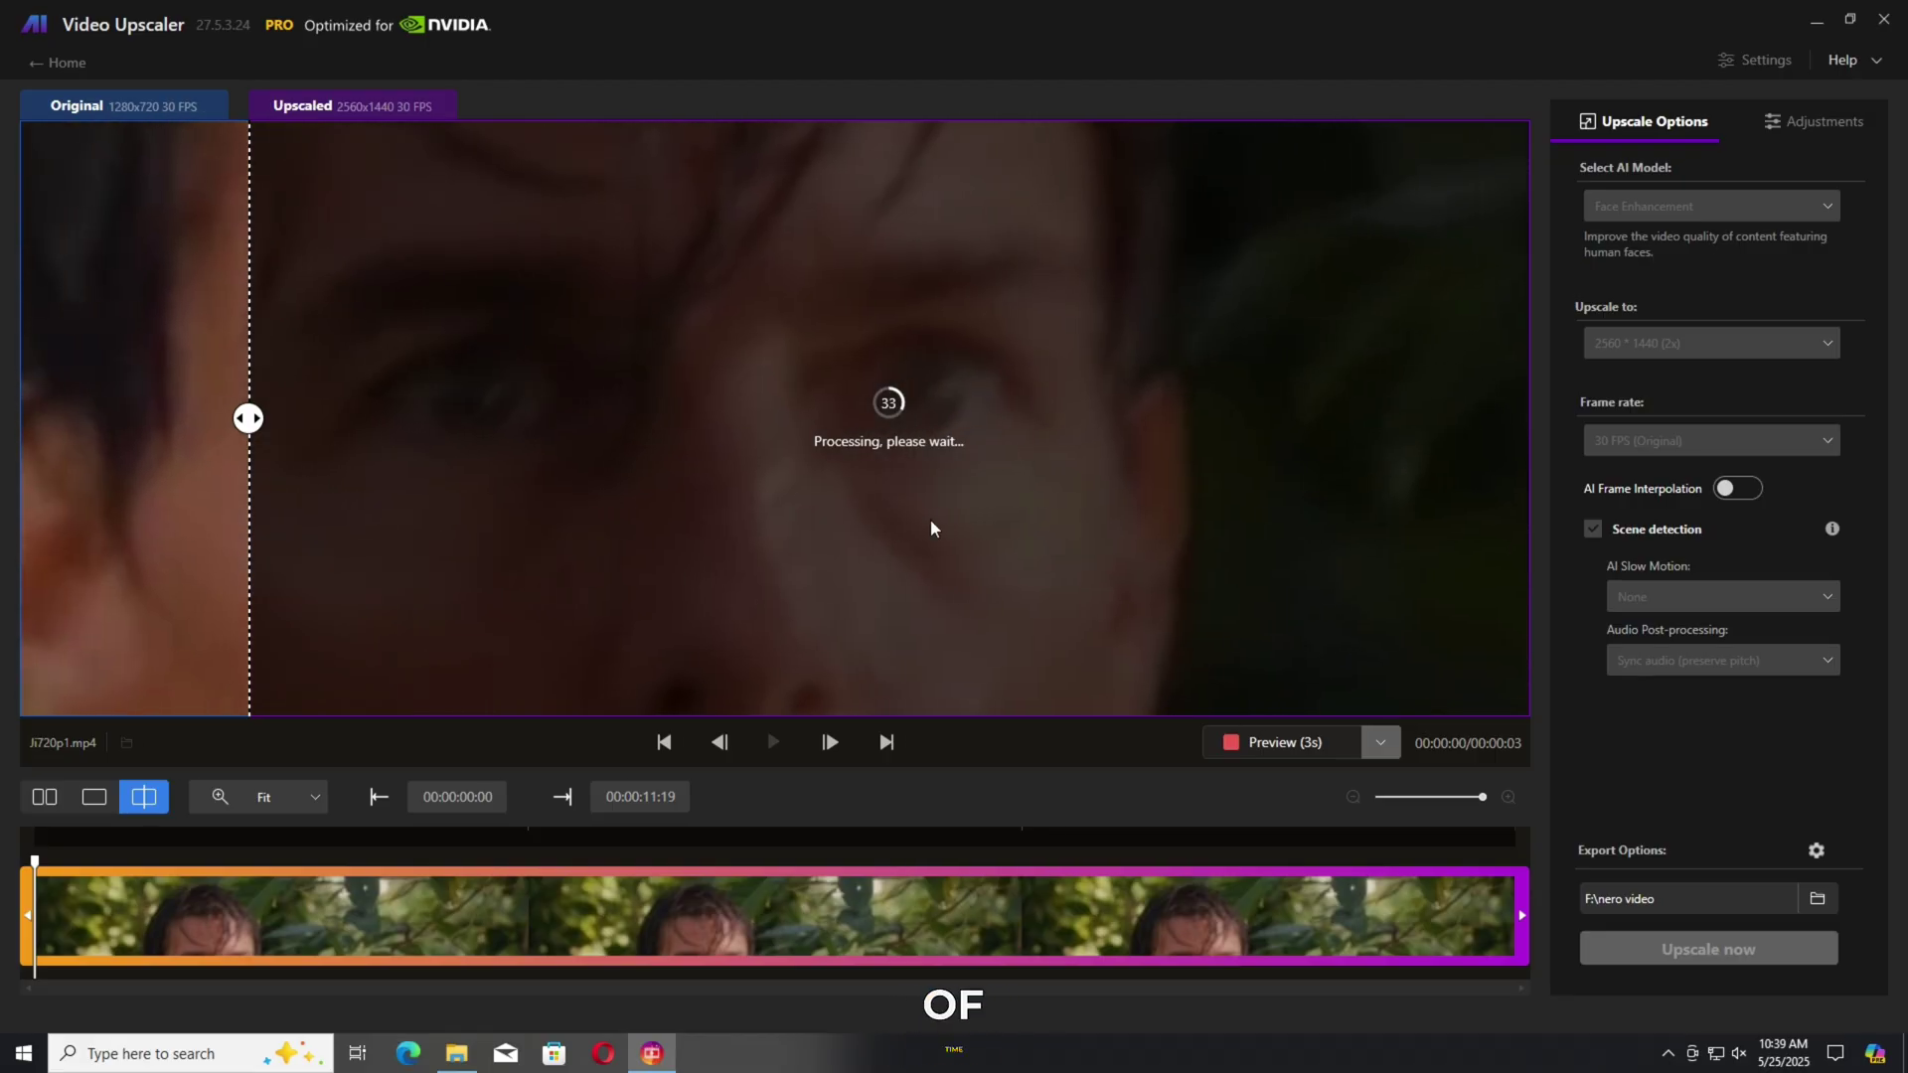
Zoom into the finished preview and sweep the split line across the collar and chest
{"action": "left_click_drag", "start_coordinate": [330, 430], "coordinate": [312, 470]}
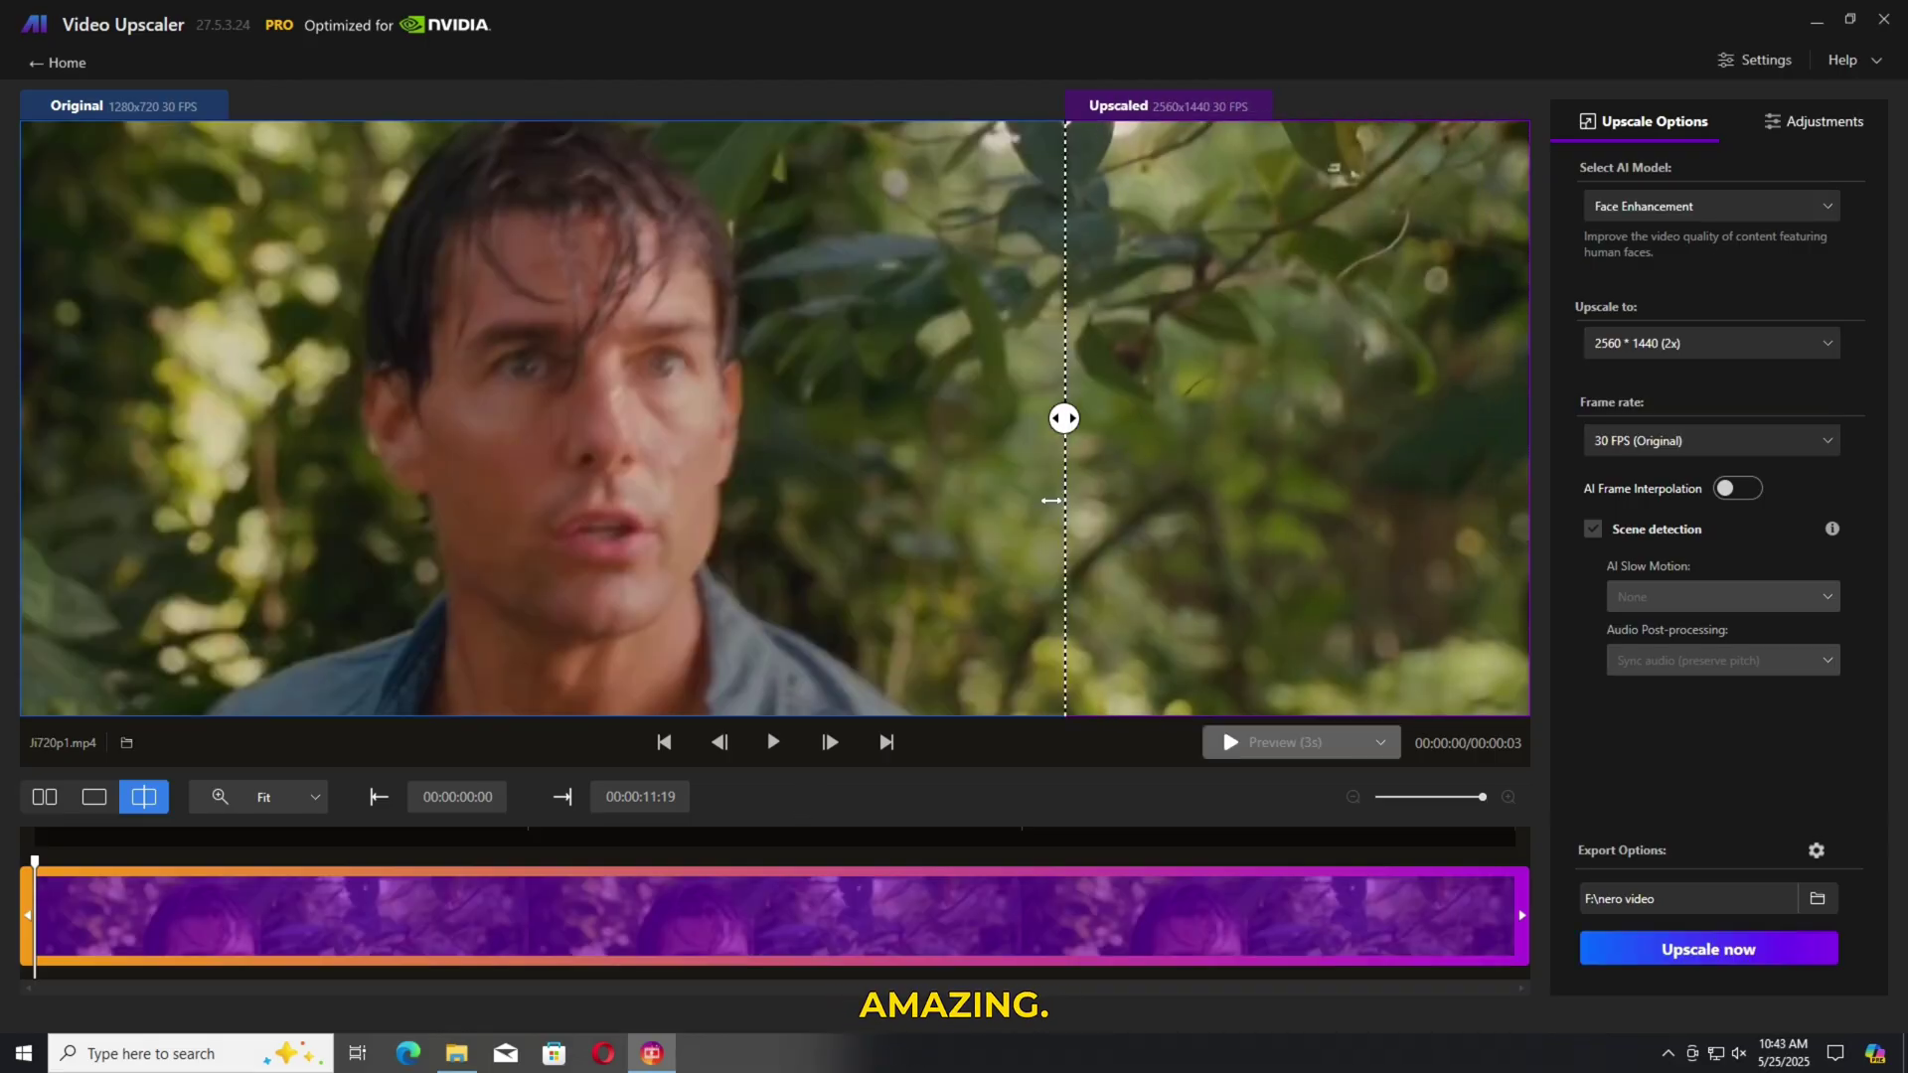
{"action": "mouse_move", "coordinate": [1051, 501]}
{"action": "left_mouse_down"}
{"action": "mouse_move", "coordinate": [438, 576]}
{"action": "mouse_move", "coordinate": [444, 609]}
{"action": "mouse_move", "coordinate": [597, 665]}
{"action": "mouse_move", "coordinate": [309, 646]}
{"action": "mouse_move", "coordinate": [698, 656]}
{"action": "mouse_move", "coordinate": [426, 661]}
{"action": "mouse_move", "coordinate": [248, 590]}
{"action": "mouse_move", "coordinate": [706, 428]}
{"action": "mouse_move", "coordinate": [669, 419]}
{"action": "mouse_move", "coordinate": [298, 428]}
{"action": "mouse_move", "coordinate": [528, 533]}
{"action": "mouse_move", "coordinate": [481, 577]}
{"action": "mouse_move", "coordinate": [270, 630]}
{"action": "mouse_move", "coordinate": [1133, 597]}
{"action": "mouse_move", "coordinate": [994, 656]}
{"action": "mouse_move", "coordinate": [1007, 596]}
{"action": "left_mouse_up"}
{"action": "scroll", "coordinate": [647, 583], "scroll_direction": "up", "scroll_amount": 2}
{"action": "scroll", "coordinate": [647, 583], "scroll_direction": "up", "scroll_amount": 2}
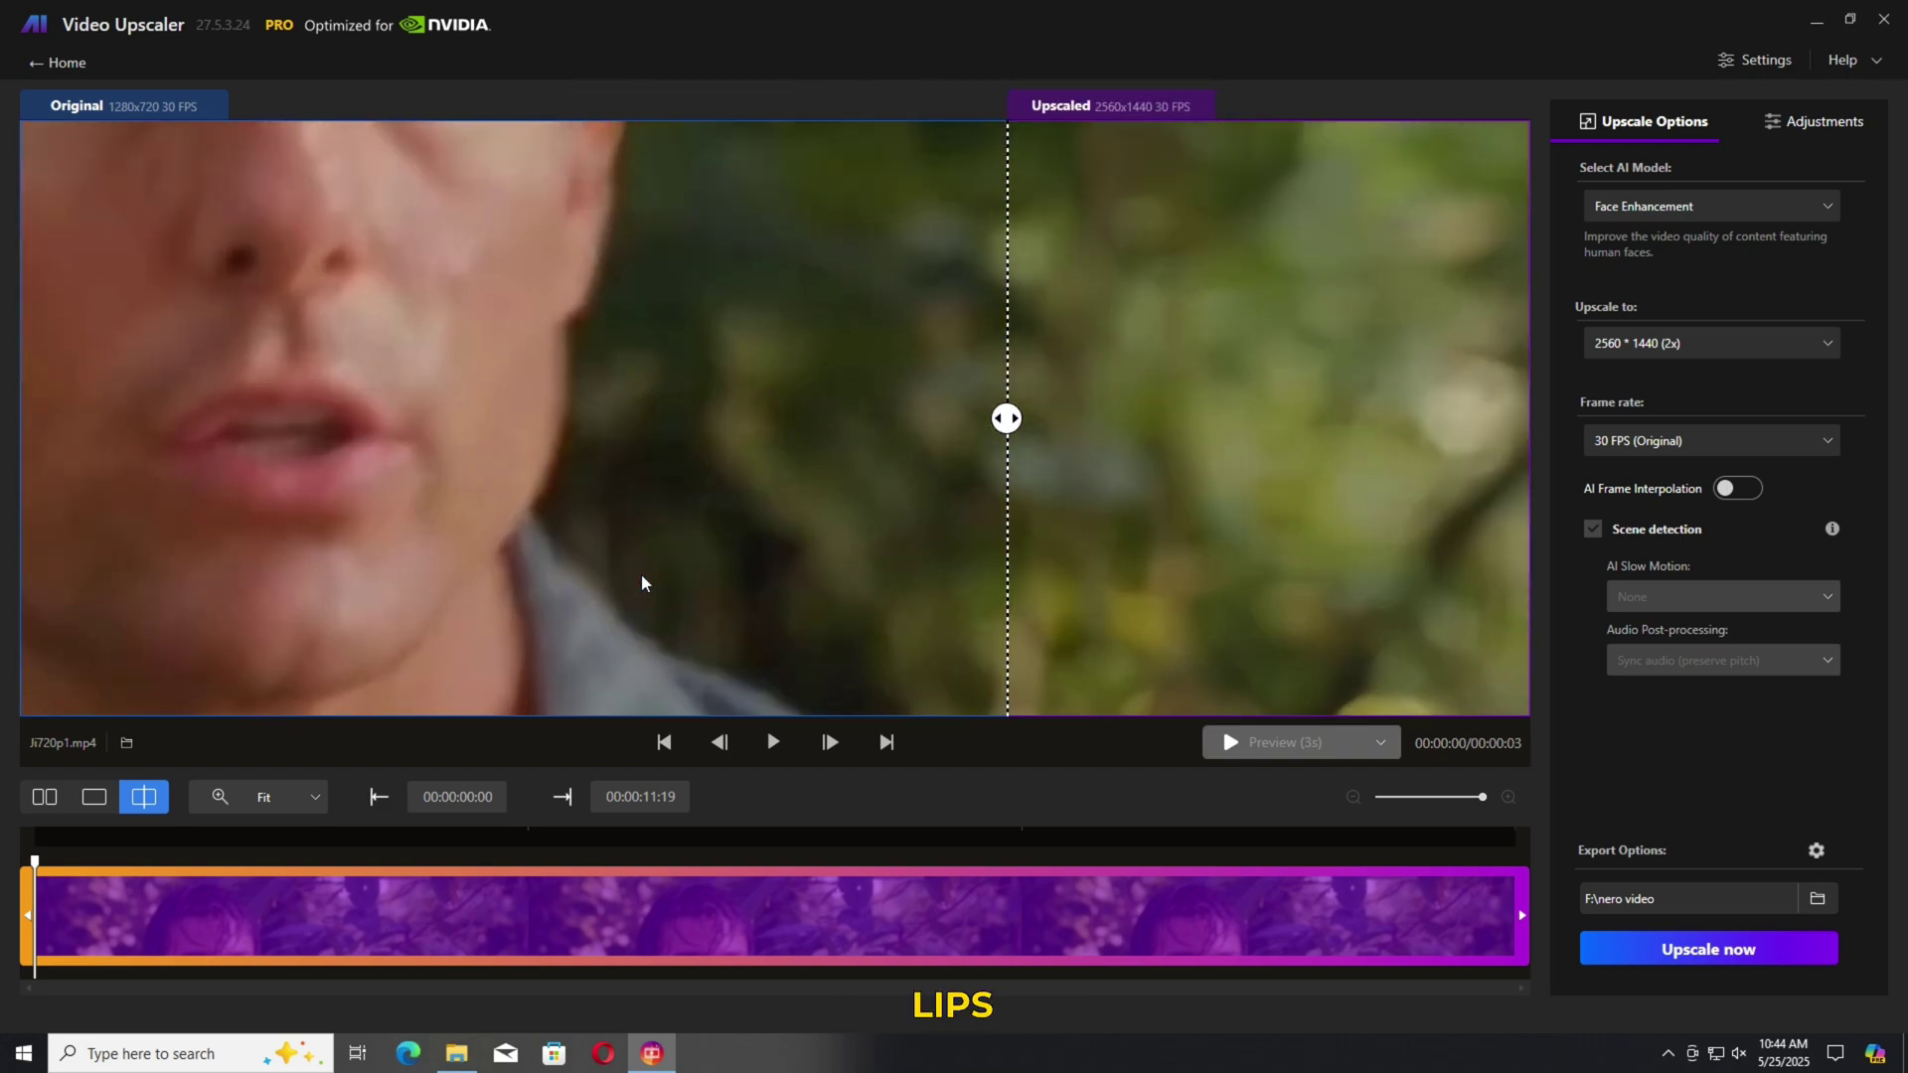
{"action": "scroll", "coordinate": [686, 517], "scroll_direction": "up", "scroll_amount": 2}
{"action": "scroll", "coordinate": [723, 451], "scroll_direction": "up", "scroll_amount": 2}
{"action": "left_click_drag", "start_coordinate": [807, 556], "coordinate": [852, 407]}
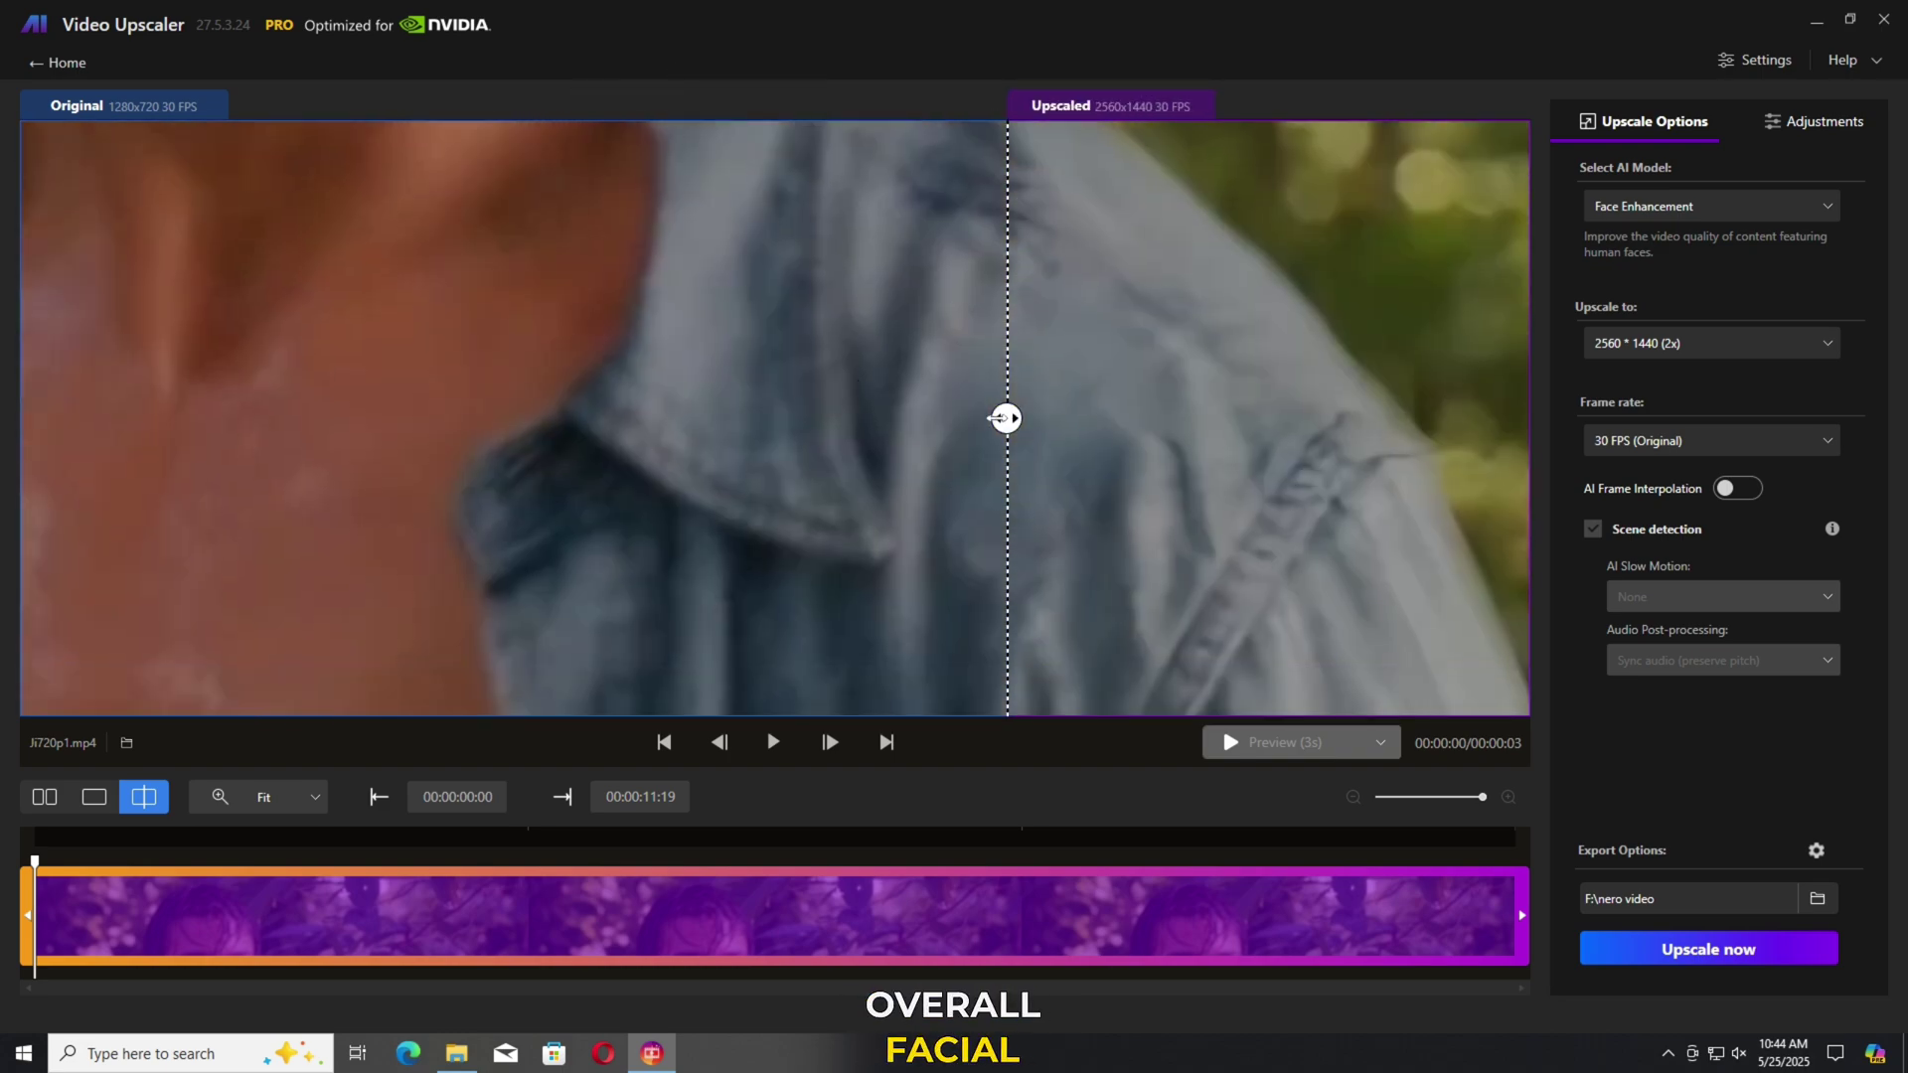
{"action": "mouse_move", "coordinate": [999, 418]}
{"action": "left_mouse_down"}
{"action": "mouse_move", "coordinate": [311, 512]}
{"action": "mouse_move", "coordinate": [1104, 567]}
{"action": "mouse_move", "coordinate": [191, 576]}
{"action": "mouse_move", "coordinate": [1340, 644]}
{"action": "mouse_move", "coordinate": [997, 640]}
{"action": "mouse_move", "coordinate": [420, 588]}
{"action": "left_mouse_up"}
{"action": "left_click_drag", "start_coordinate": [750, 528], "coordinate": [874, 503]}
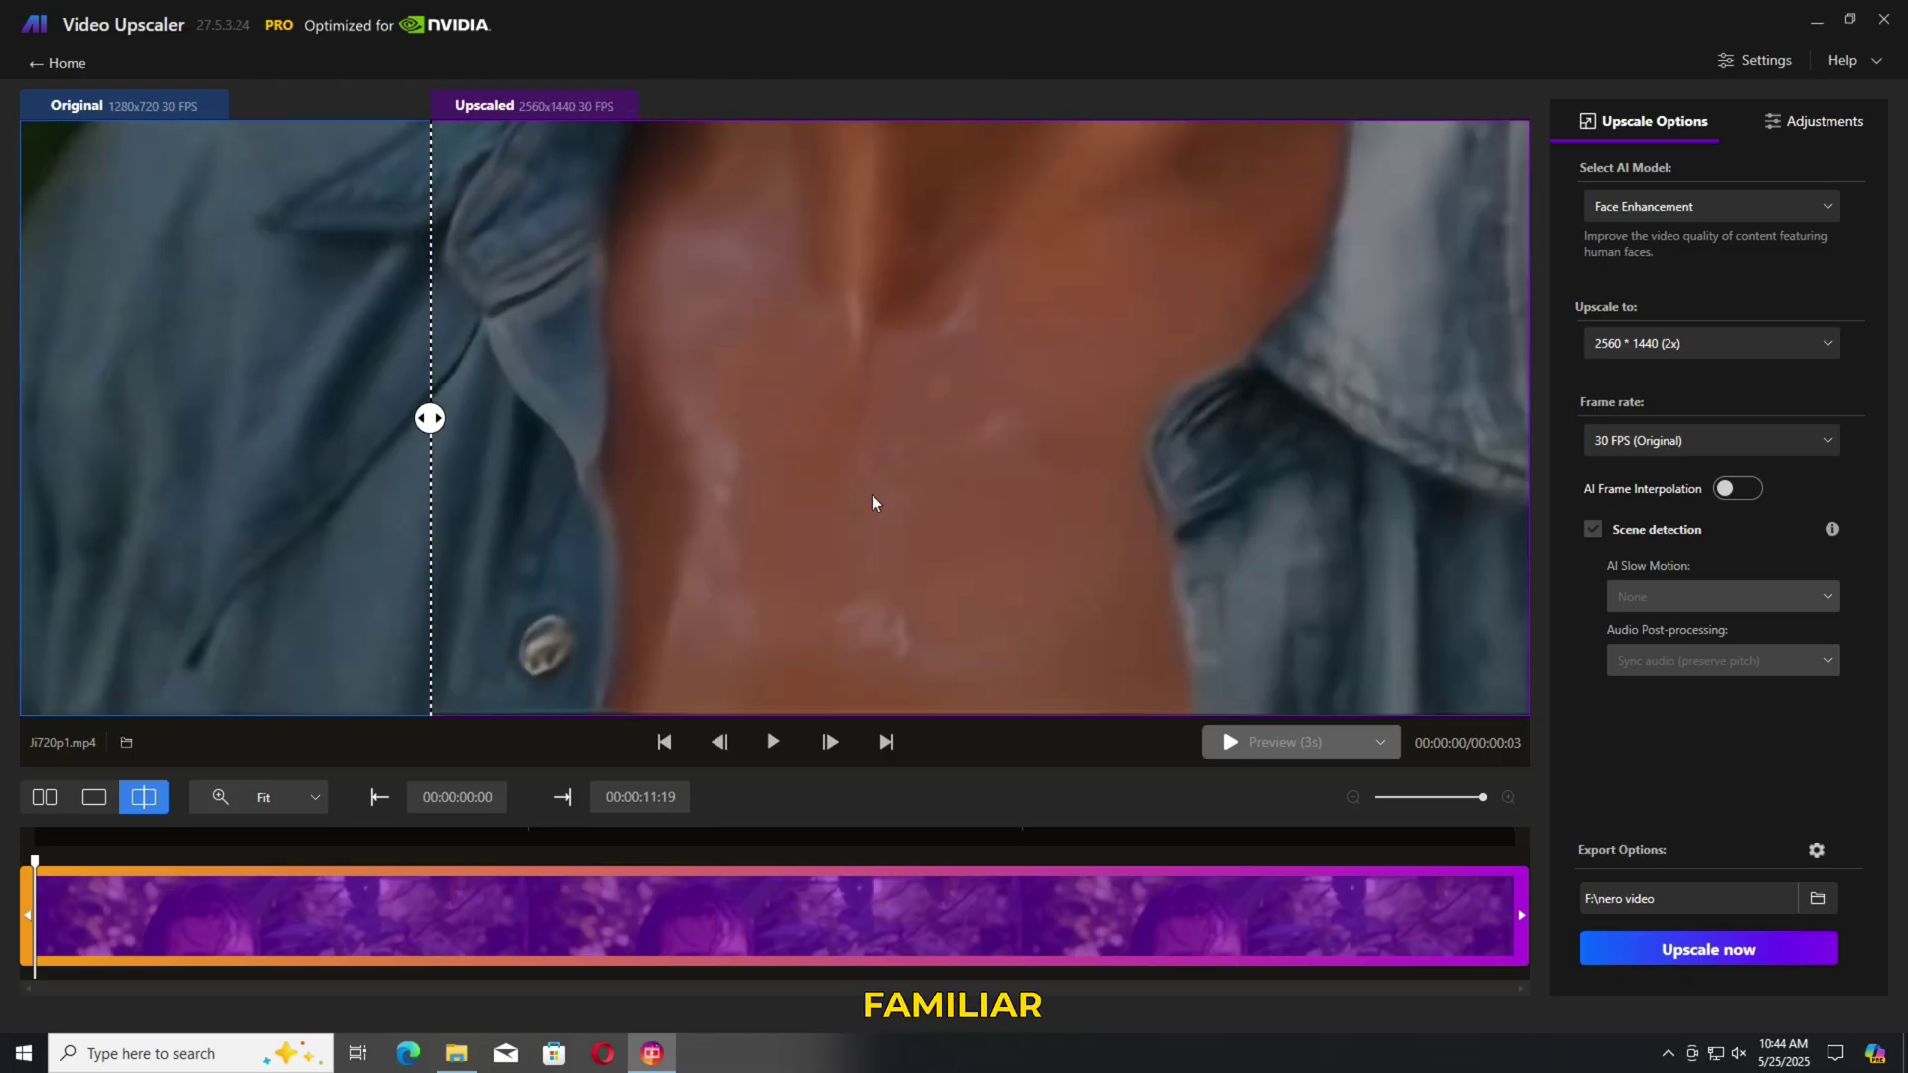
{"action": "mouse_move", "coordinate": [430, 422]}
{"action": "left_mouse_down"}
{"action": "mouse_move", "coordinate": [610, 529]}
{"action": "mouse_move", "coordinate": [235, 537]}
{"action": "mouse_move", "coordinate": [311, 622]}
{"action": "mouse_move", "coordinate": [1116, 626]}
{"action": "mouse_move", "coordinate": [319, 596]}
{"action": "left_mouse_up"}
Pan to the man's face and compare forehead, eyes and leaves with the split line
{"action": "mouse_move", "coordinate": [775, 556]}
{"action": "left_mouse_down"}
{"action": "mouse_move", "coordinate": [814, 669]}
{"action": "mouse_move", "coordinate": [873, 707]}
{"action": "left_mouse_up"}
{"action": "mouse_move", "coordinate": [850, 248]}
{"action": "left_mouse_down"}
{"action": "mouse_move", "coordinate": [849, 457]}
{"action": "mouse_move", "coordinate": [800, 430]}
{"action": "mouse_move", "coordinate": [631, 445]}
{"action": "left_mouse_up"}
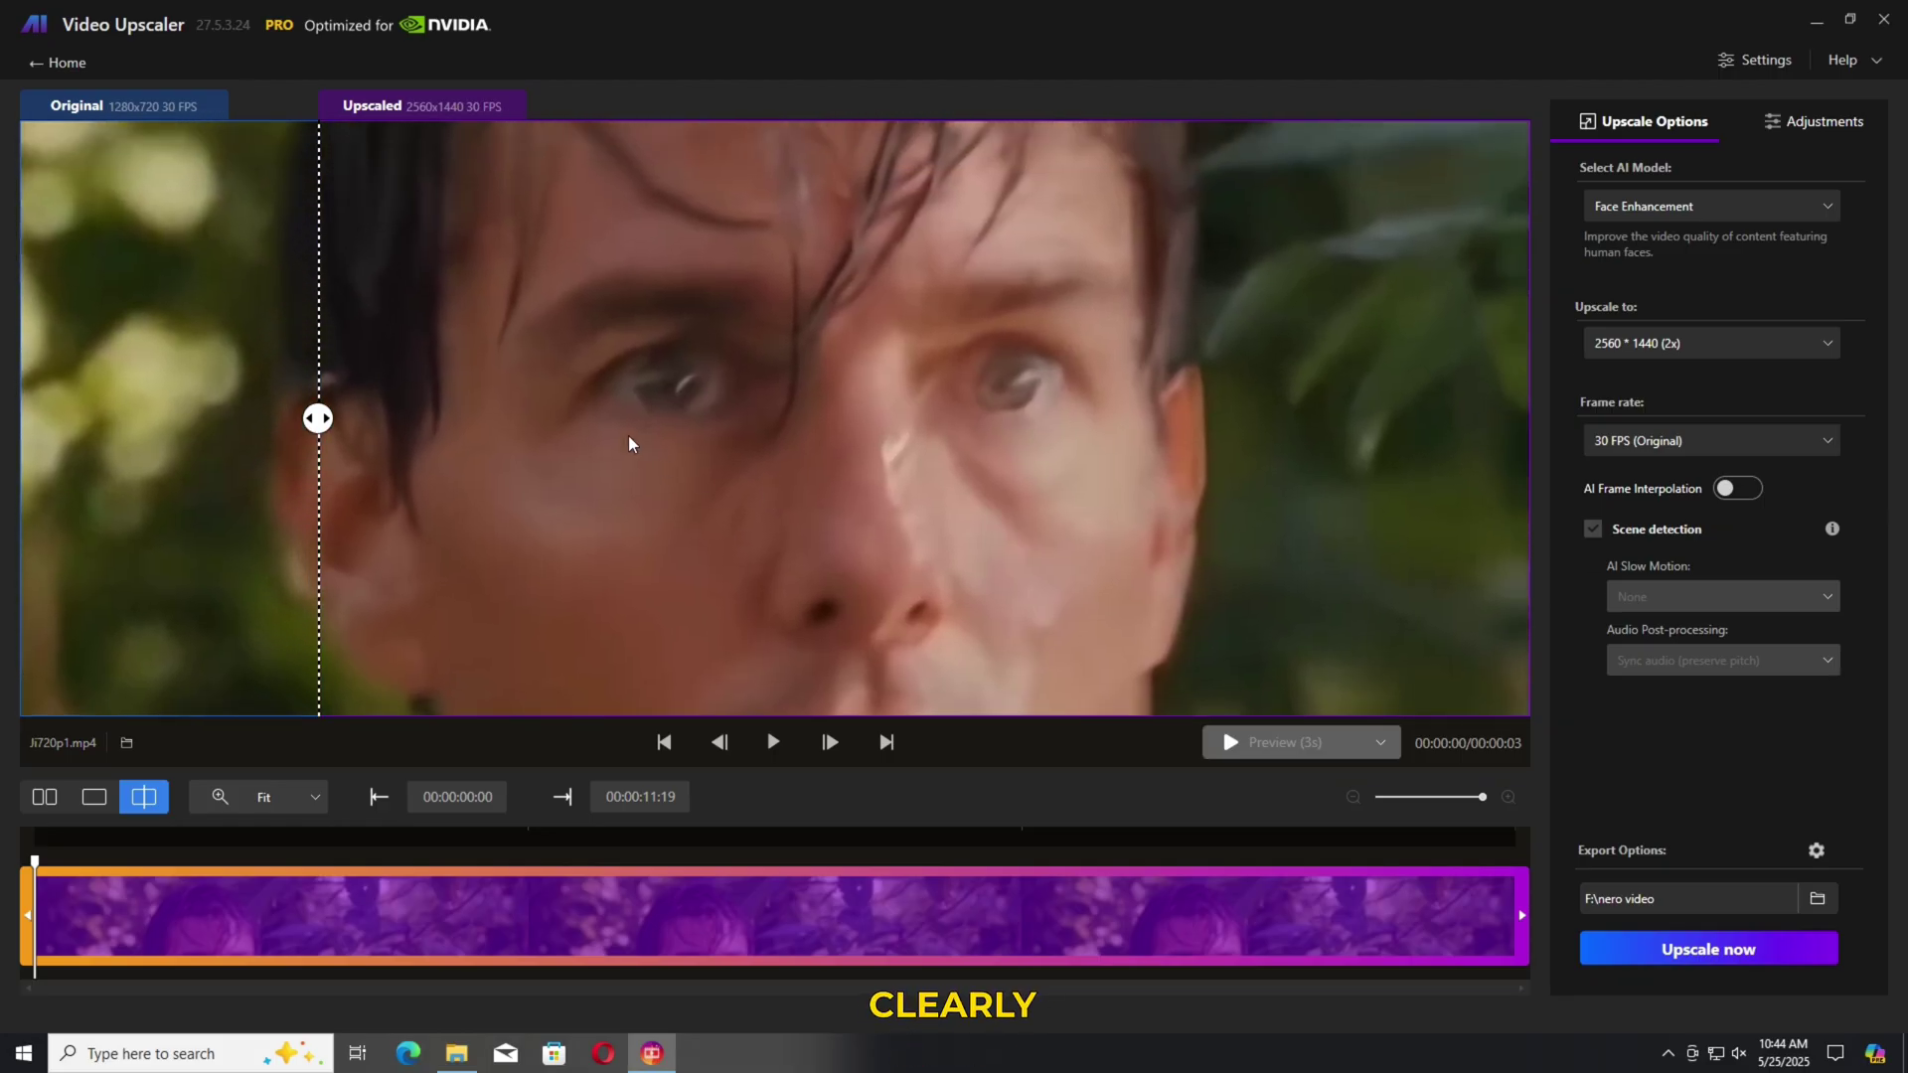
{"action": "mouse_move", "coordinate": [318, 417]}
{"action": "left_mouse_down"}
{"action": "mouse_move", "coordinate": [1022, 414]}
{"action": "mouse_move", "coordinate": [391, 416]}
{"action": "left_mouse_up"}
{"action": "left_click_drag", "start_coordinate": [745, 438], "coordinate": [715, 616]}
{"action": "mouse_move", "coordinate": [398, 417]}
{"action": "left_mouse_down"}
{"action": "mouse_move", "coordinate": [597, 413]}
{"action": "mouse_move", "coordinate": [42, 417]}
{"action": "mouse_move", "coordinate": [962, 417]}
{"action": "left_mouse_up"}
{"action": "left_click_drag", "start_coordinate": [954, 525], "coordinate": [524, 507]}
{"action": "mouse_move", "coordinate": [1011, 499]}
{"action": "left_mouse_down"}
{"action": "mouse_move", "coordinate": [916, 427]}
{"action": "mouse_move", "coordinate": [746, 440]}
{"action": "left_mouse_up"}
{"action": "left_click_drag", "start_coordinate": [803, 361], "coordinate": [679, 527]}
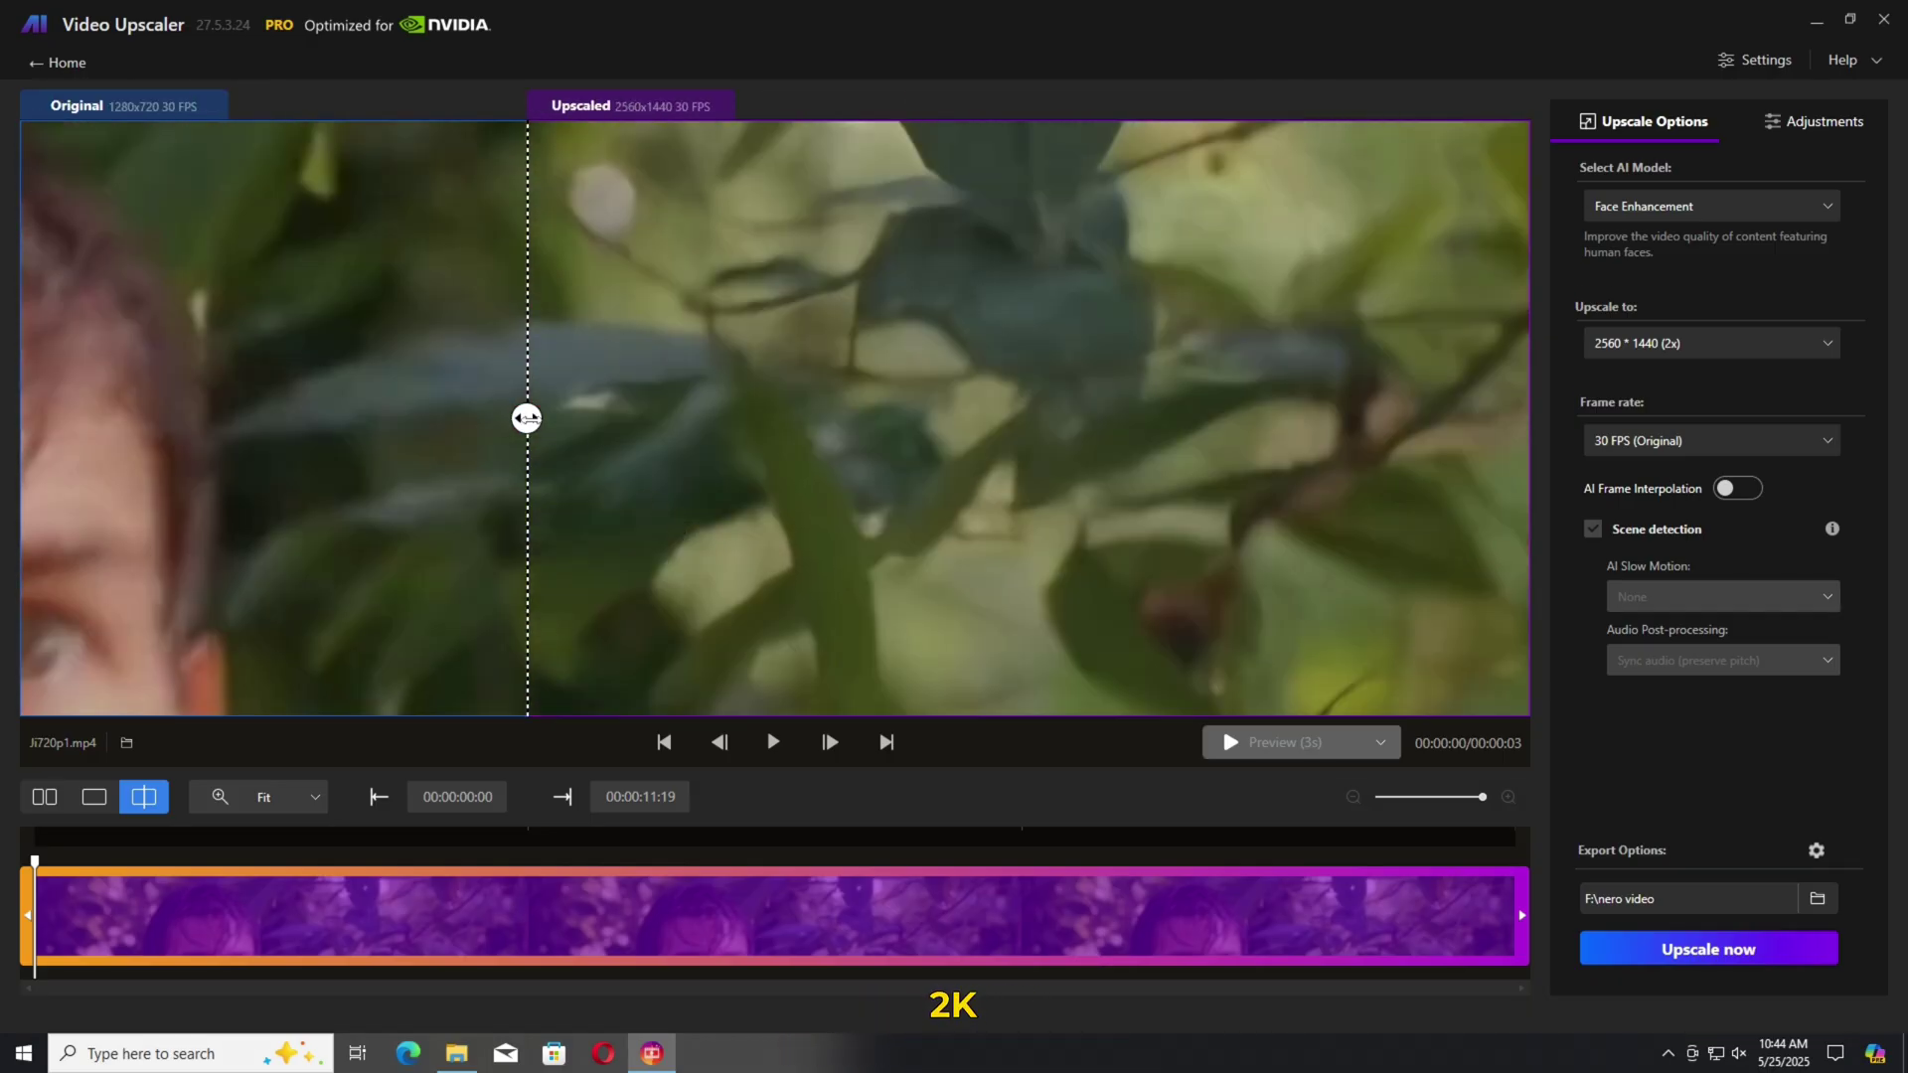
{"action": "mouse_move", "coordinate": [527, 418]}
{"action": "left_mouse_down"}
{"action": "mouse_move", "coordinate": [1533, 416]}
{"action": "mouse_move", "coordinate": [281, 503]}
{"action": "mouse_move", "coordinate": [1086, 588]}
{"action": "mouse_move", "coordinate": [473, 592]}
{"action": "mouse_move", "coordinate": [792, 586]}
{"action": "mouse_move", "coordinate": [87, 546]}
{"action": "left_mouse_up"}
{"action": "mouse_move", "coordinate": [393, 547]}
{"action": "left_mouse_down"}
{"action": "mouse_move", "coordinate": [790, 547]}
{"action": "mouse_move", "coordinate": [928, 417]}
{"action": "mouse_move", "coordinate": [747, 539]}
{"action": "mouse_move", "coordinate": [764, 426]}
{"action": "left_mouse_up"}
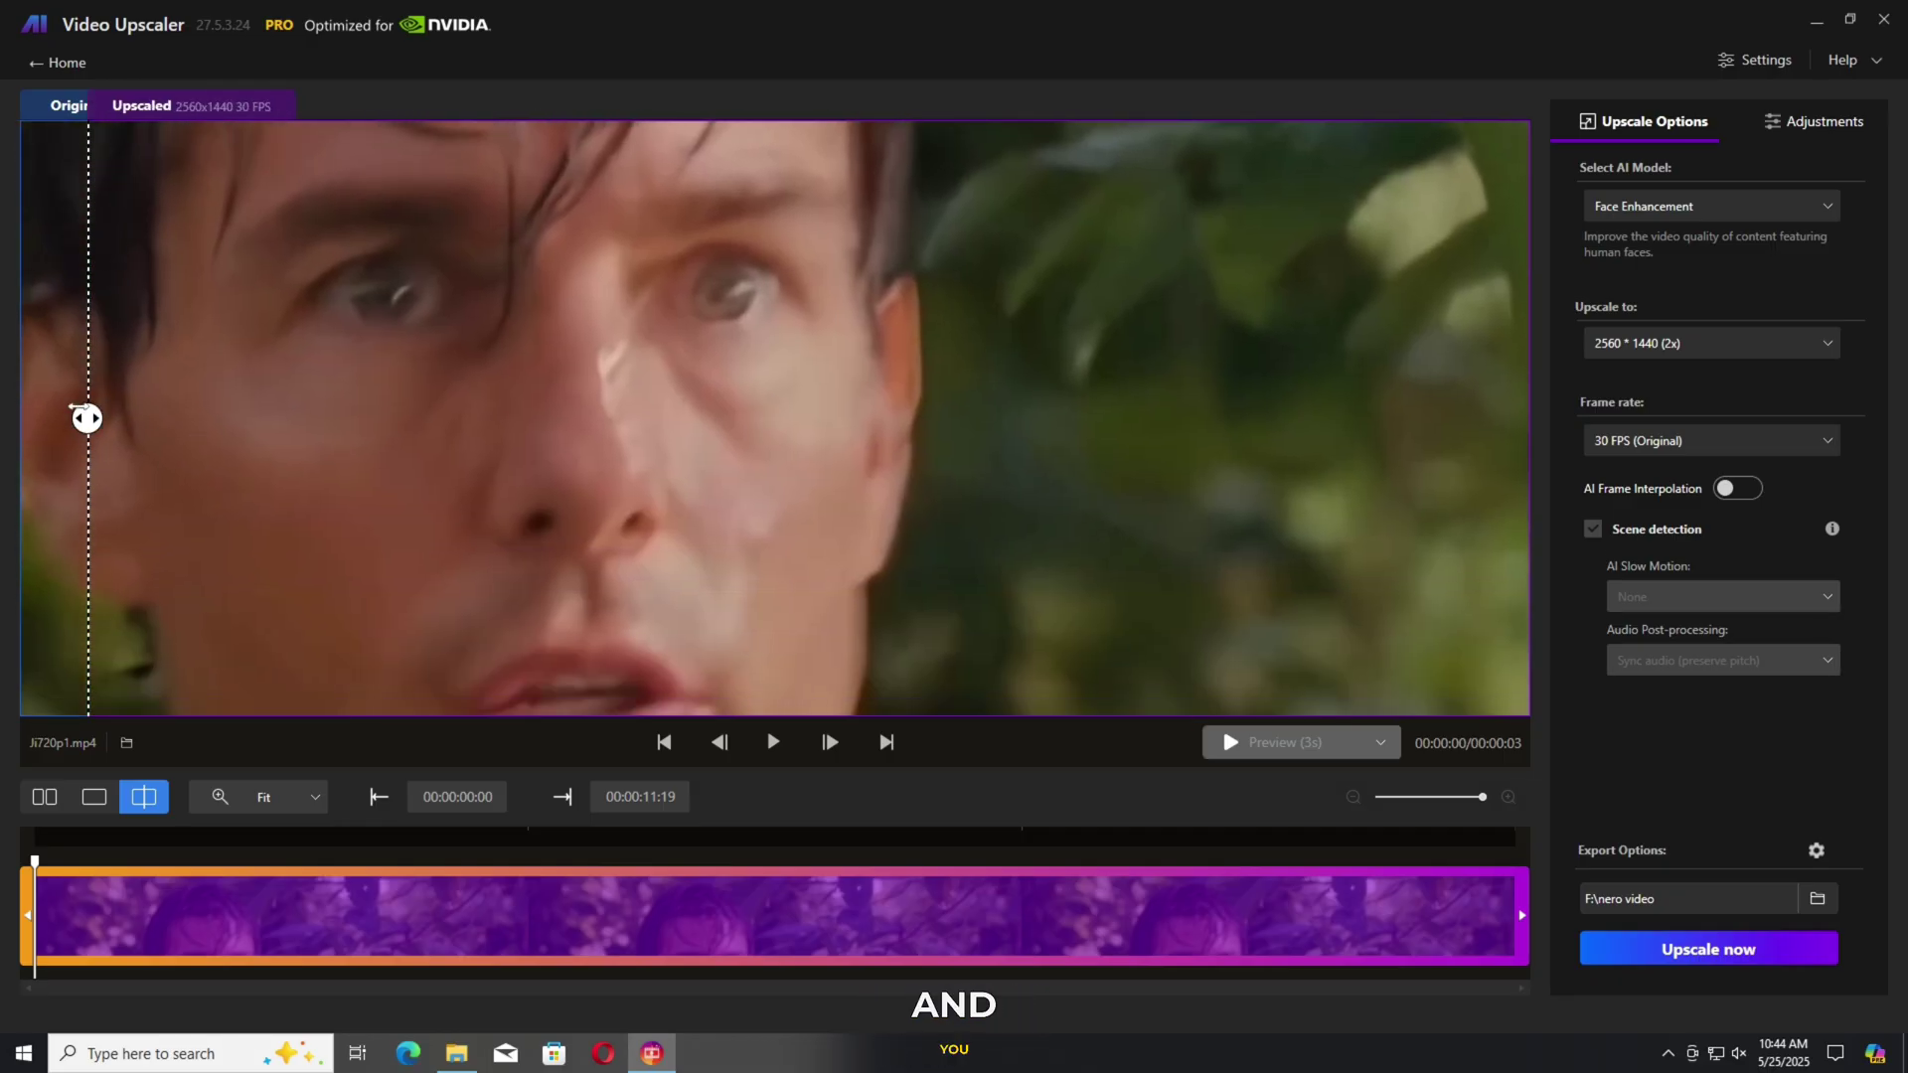
{"action": "mouse_move", "coordinate": [75, 407]}
{"action": "left_mouse_down"}
{"action": "mouse_move", "coordinate": [952, 417]}
{"action": "mouse_move", "coordinate": [503, 509]}
{"action": "mouse_move", "coordinate": [772, 509]}
{"action": "mouse_move", "coordinate": [711, 509]}
{"action": "left_mouse_up"}
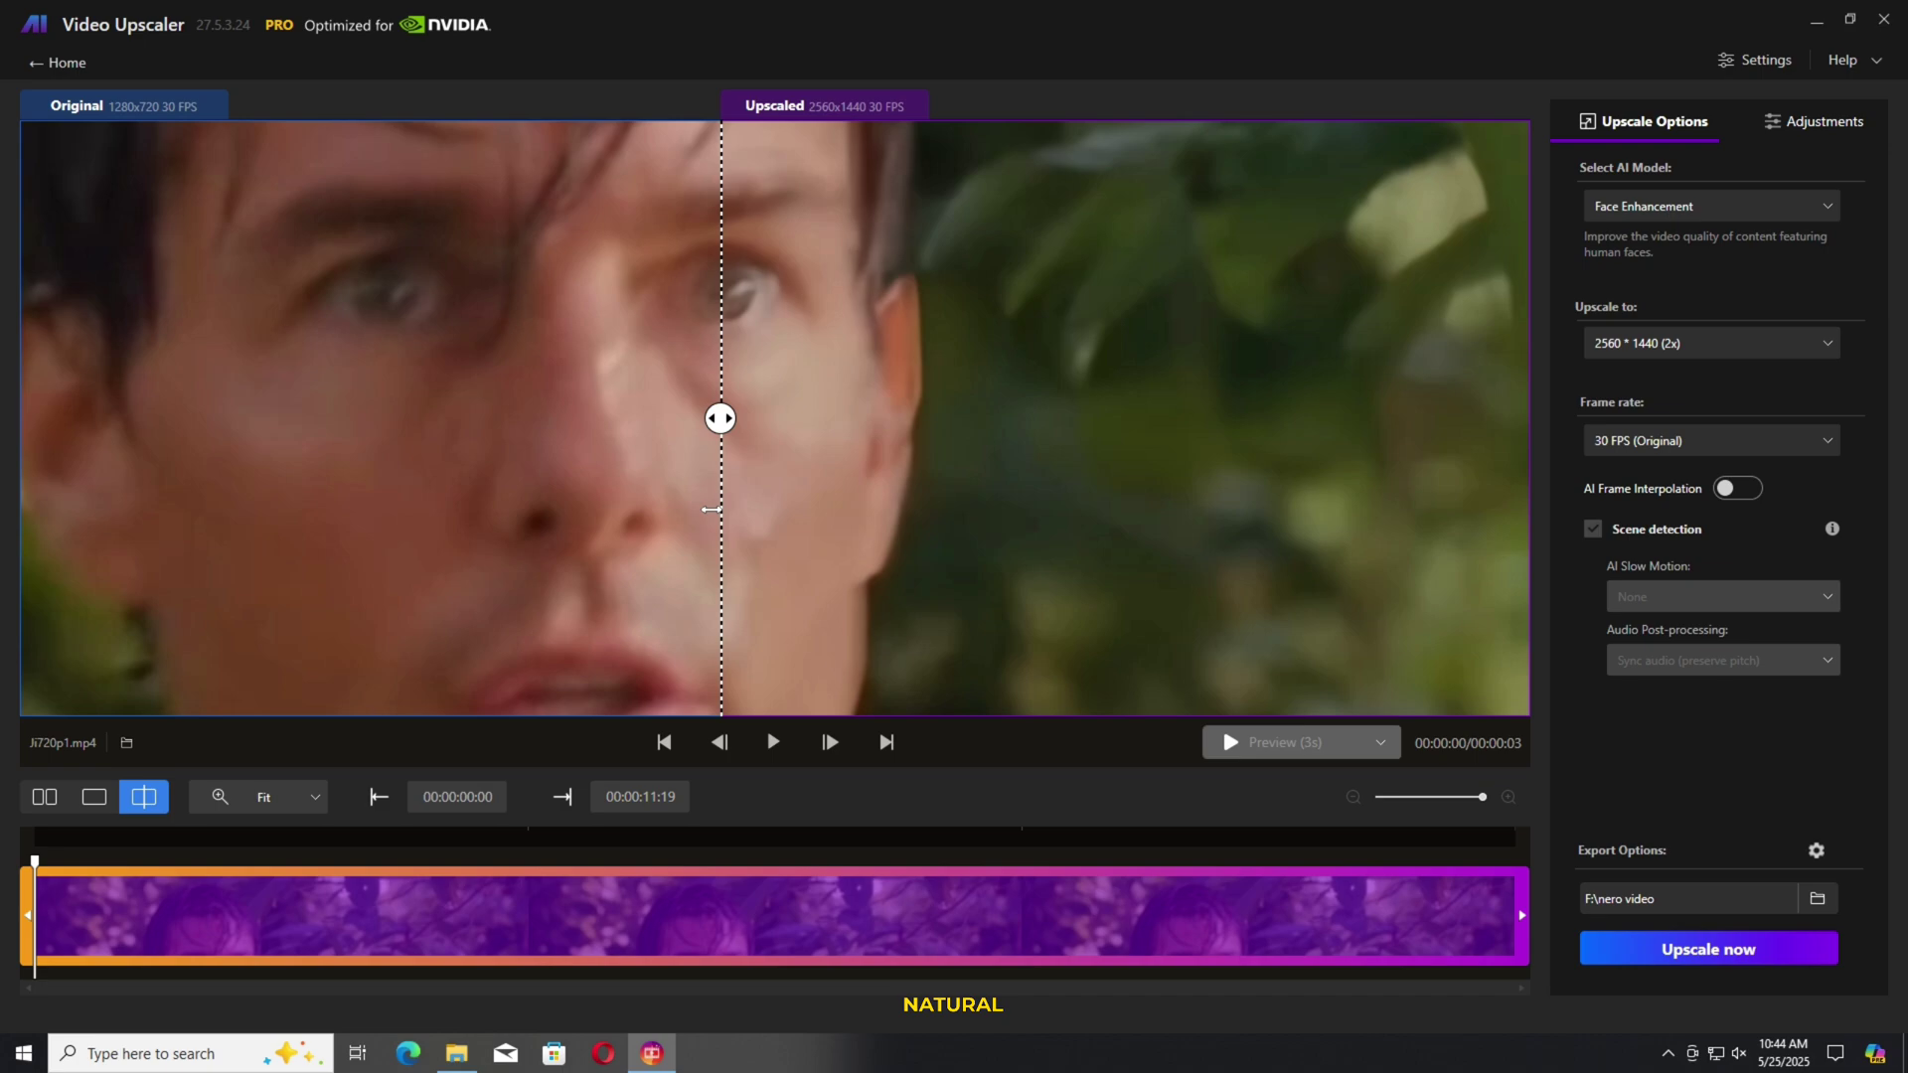
{"action": "left_click", "coordinate": [45, 799]}
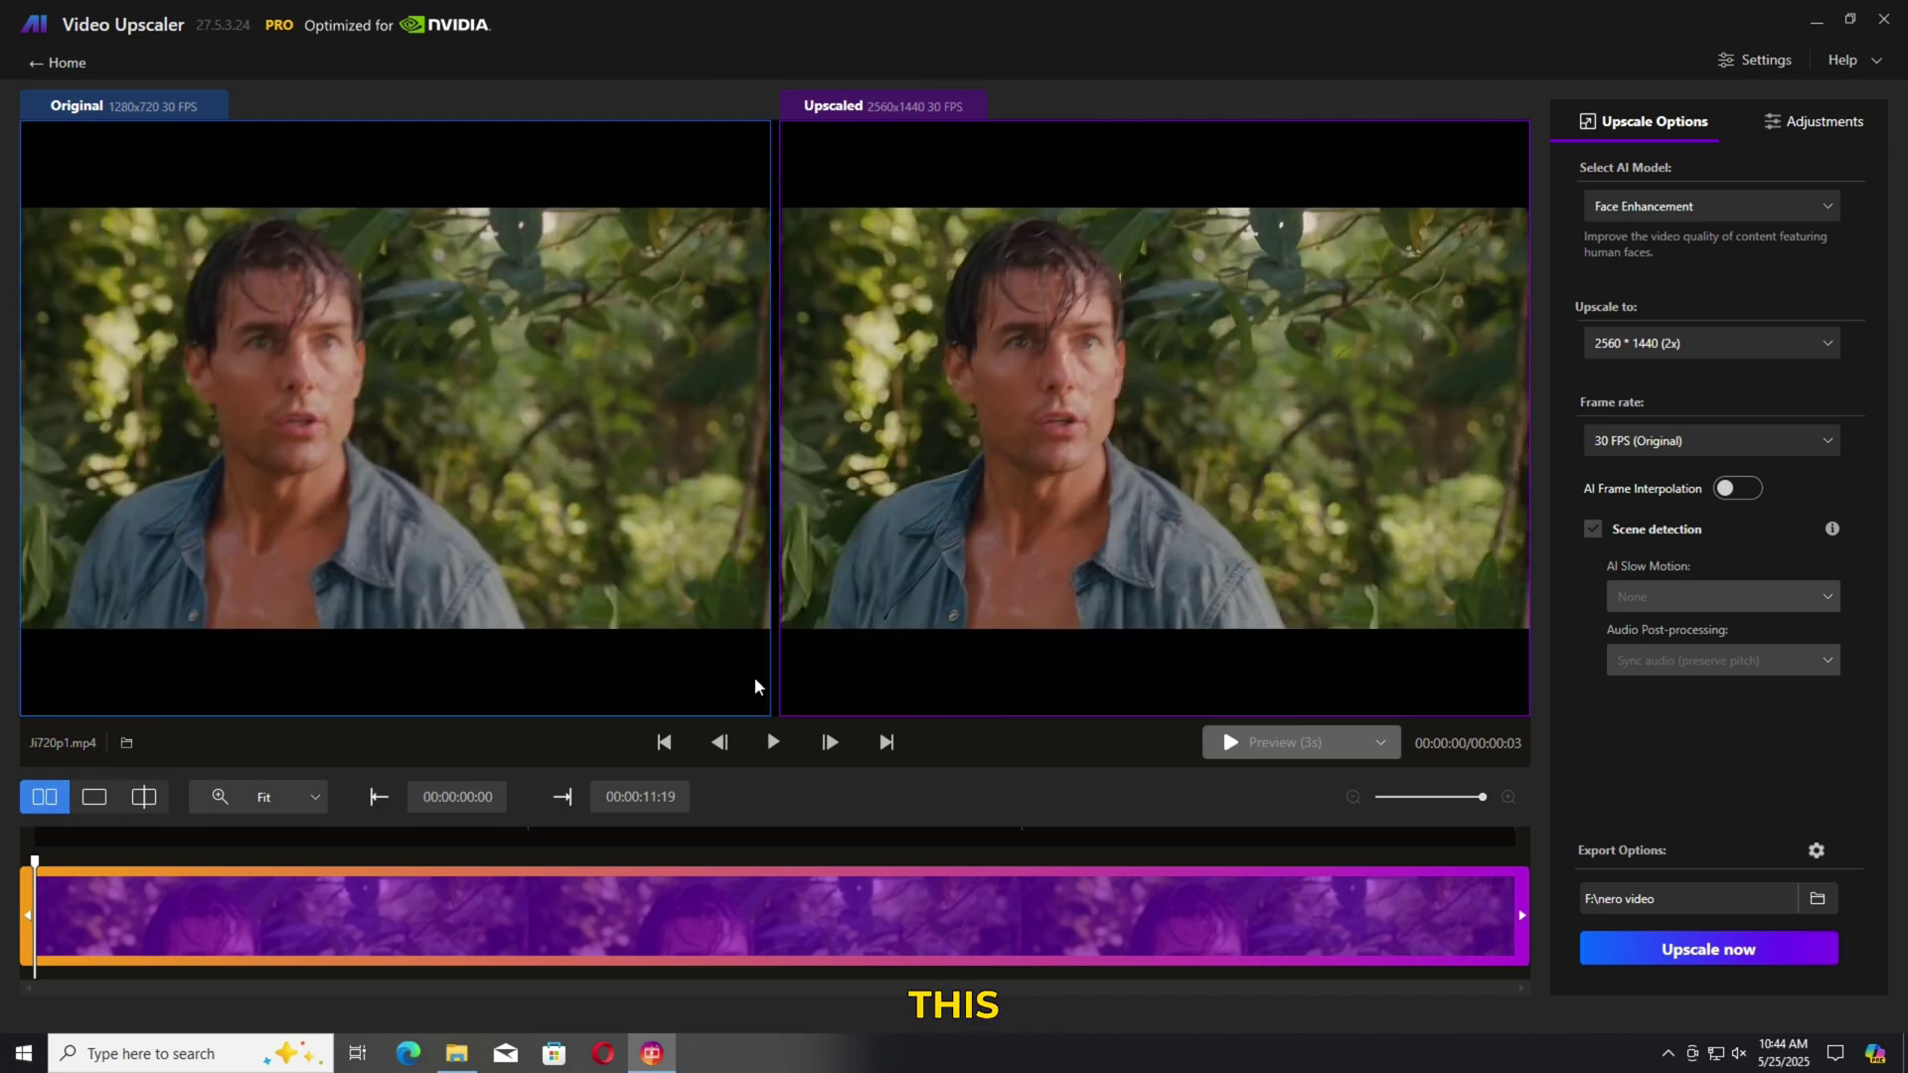
{"action": "scroll", "coordinate": [394, 446], "scroll_direction": "up", "scroll_amount": 2}
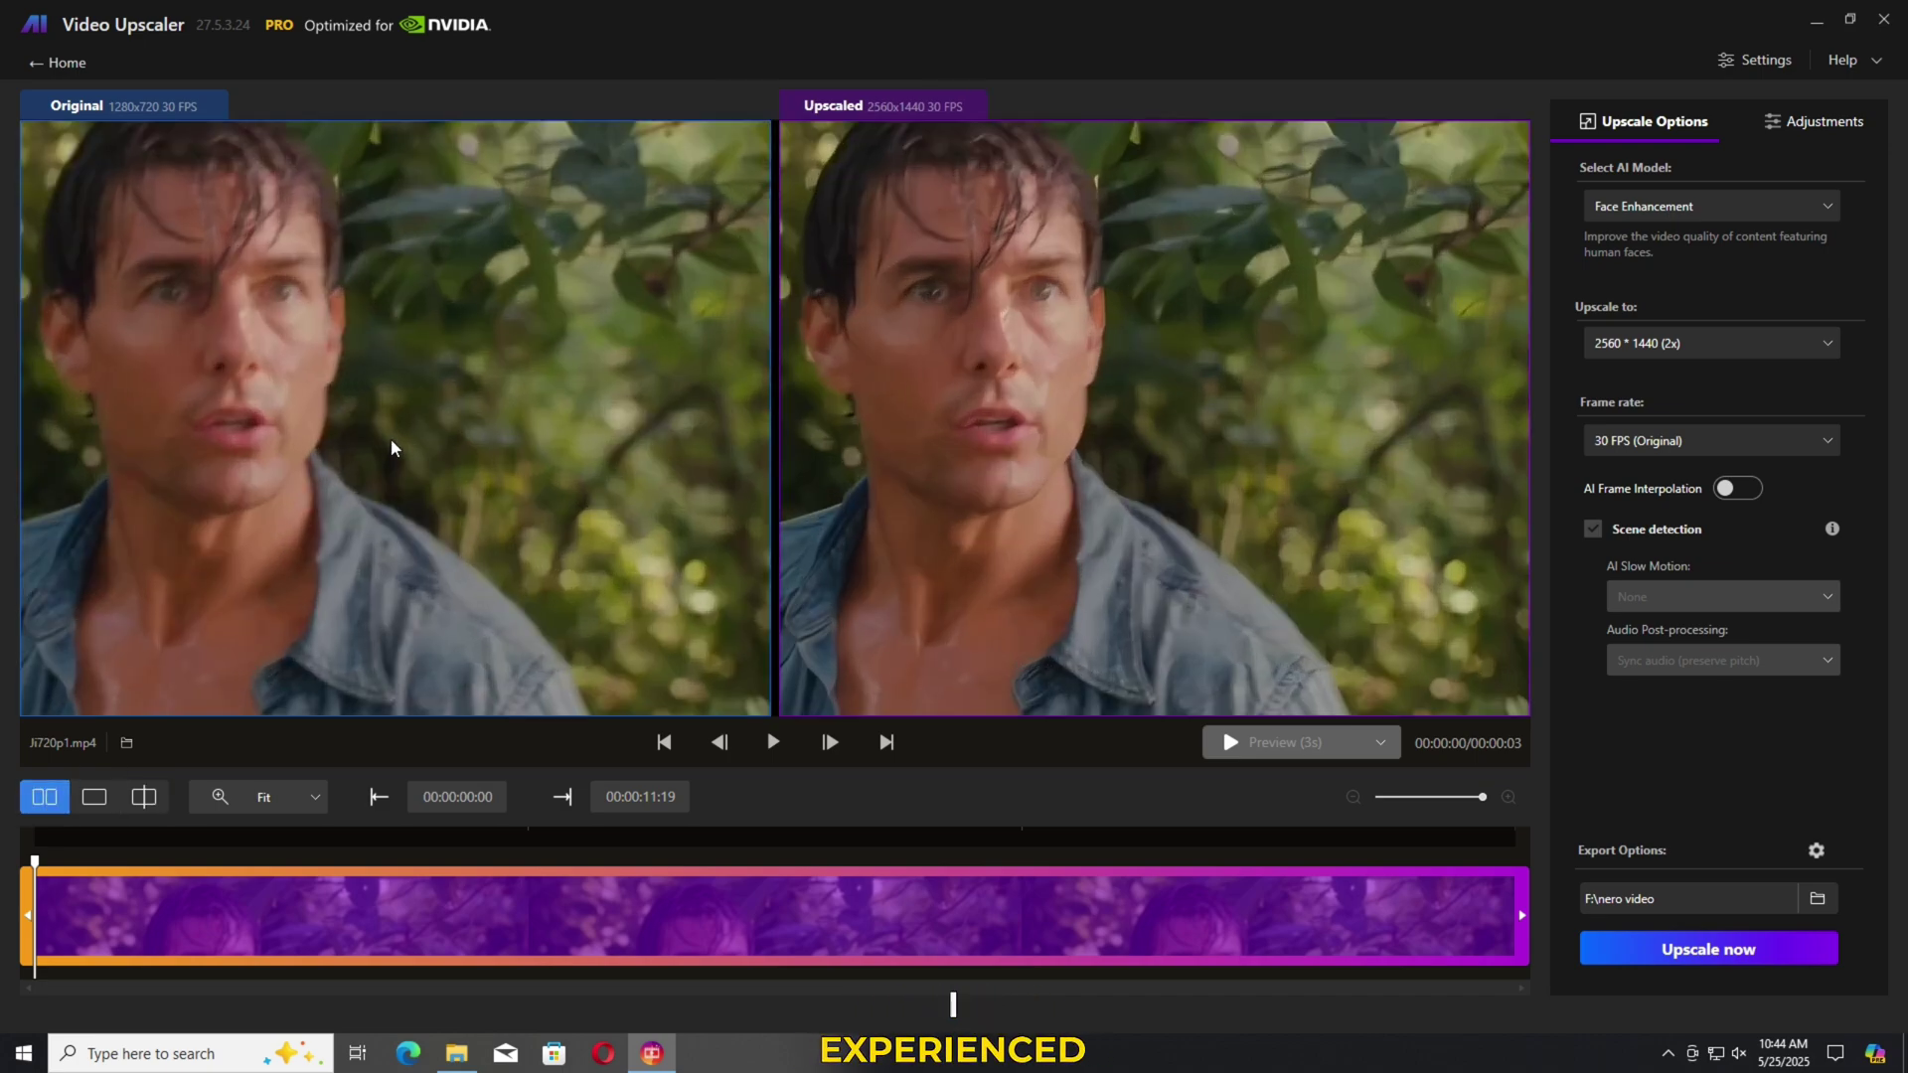
{"action": "mouse_move", "coordinate": [393, 448]}
{"action": "left_mouse_down"}
{"action": "mouse_move", "coordinate": [542, 499]}
{"action": "mouse_move", "coordinate": [528, 537]}
{"action": "left_mouse_up"}
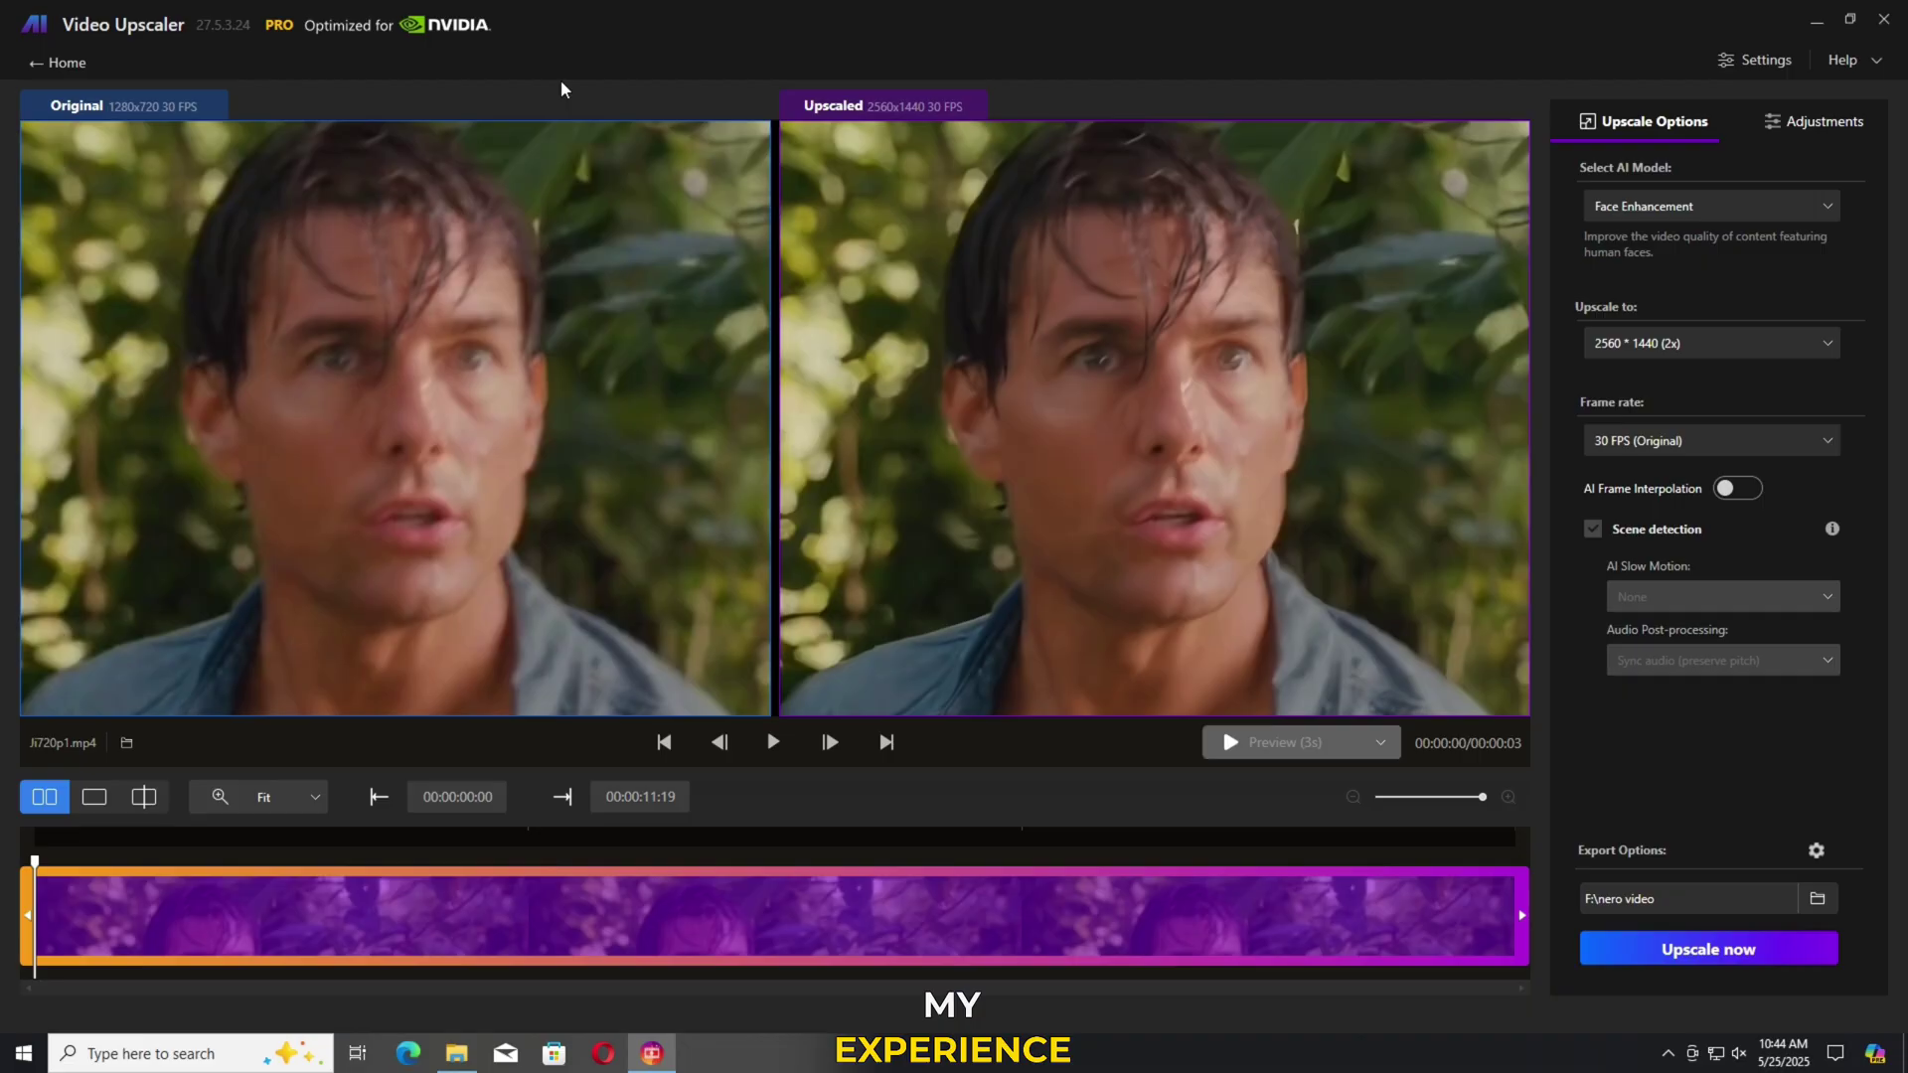
{"action": "scroll", "coordinate": [707, 403], "scroll_direction": "up", "scroll_amount": 1}
{"action": "scroll", "coordinate": [708, 403], "scroll_direction": "up", "scroll_amount": 1}
{"action": "scroll", "coordinate": [708, 403], "scroll_direction": "up", "scroll_amount": 1}
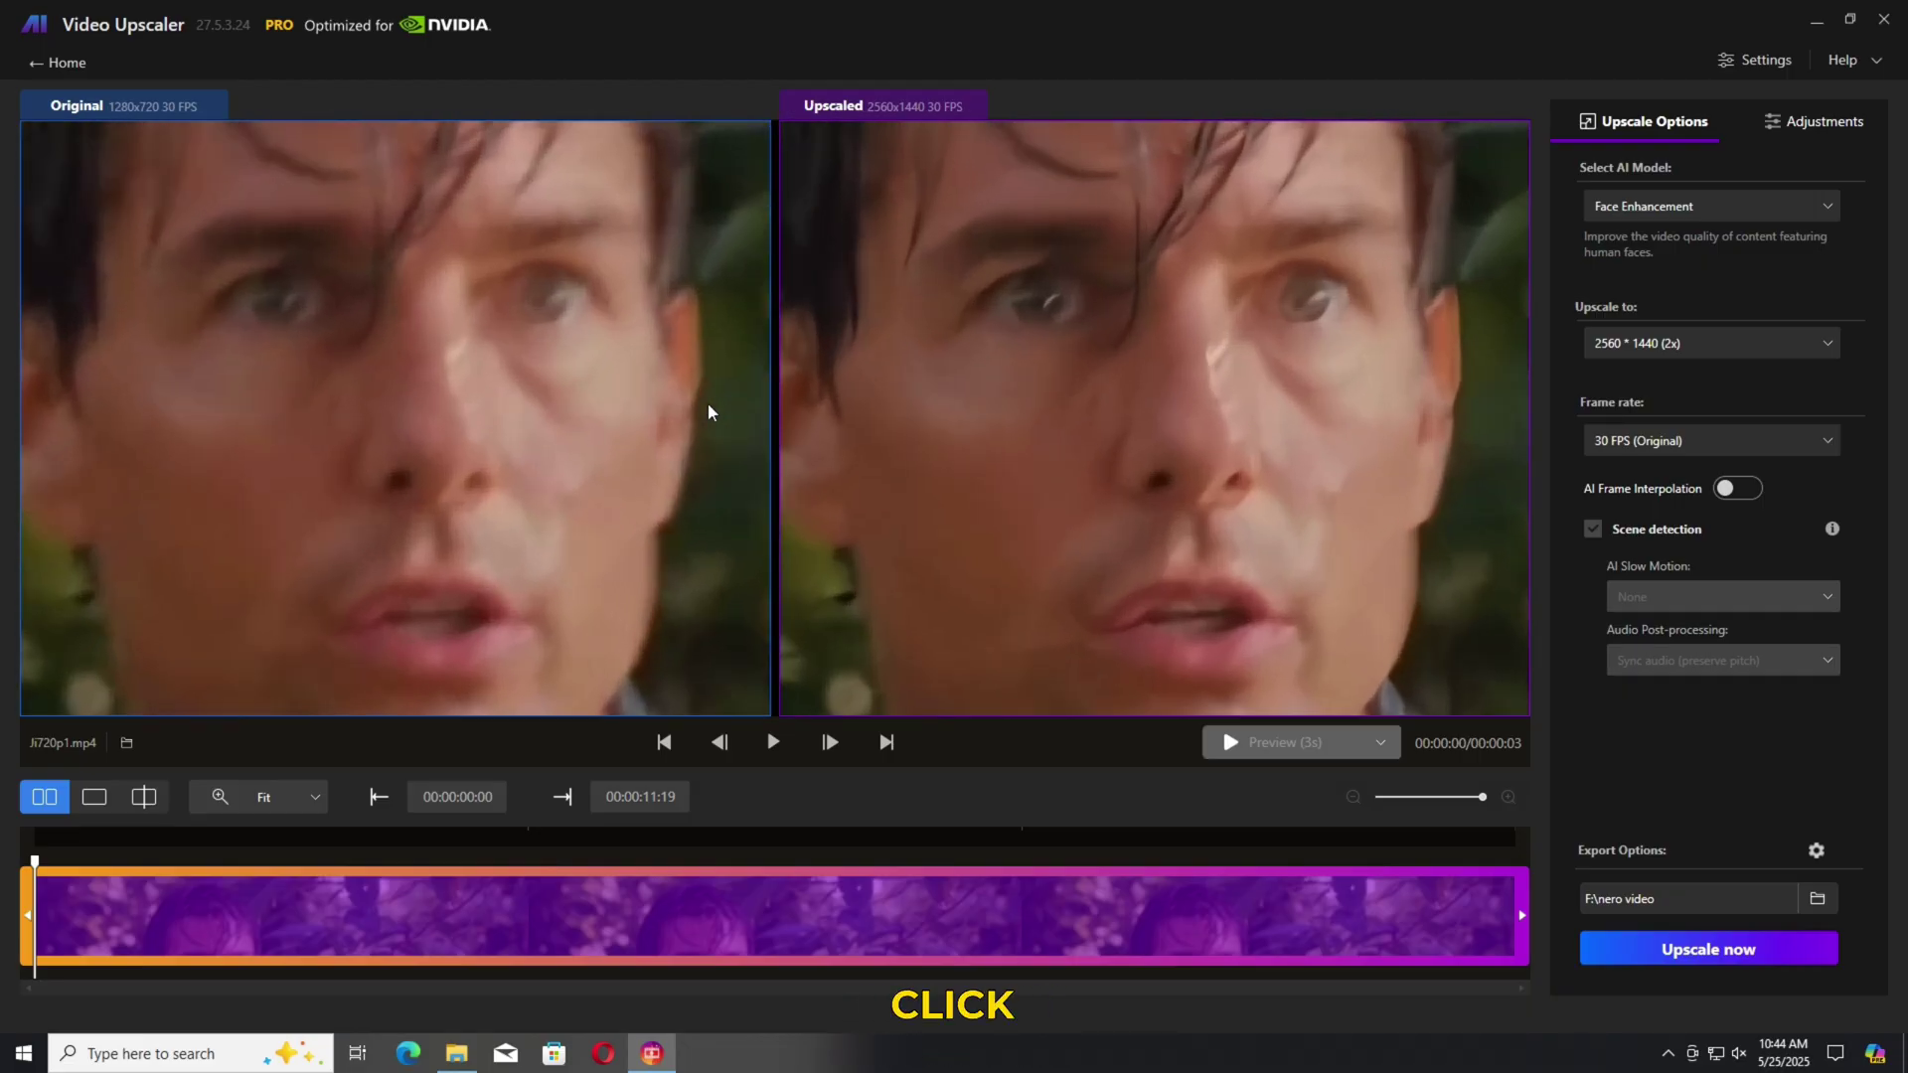
{"action": "scroll", "coordinate": [708, 402], "scroll_direction": "up", "scroll_amount": 2}
{"action": "left_click_drag", "start_coordinate": [653, 427], "coordinate": [659, 561]}
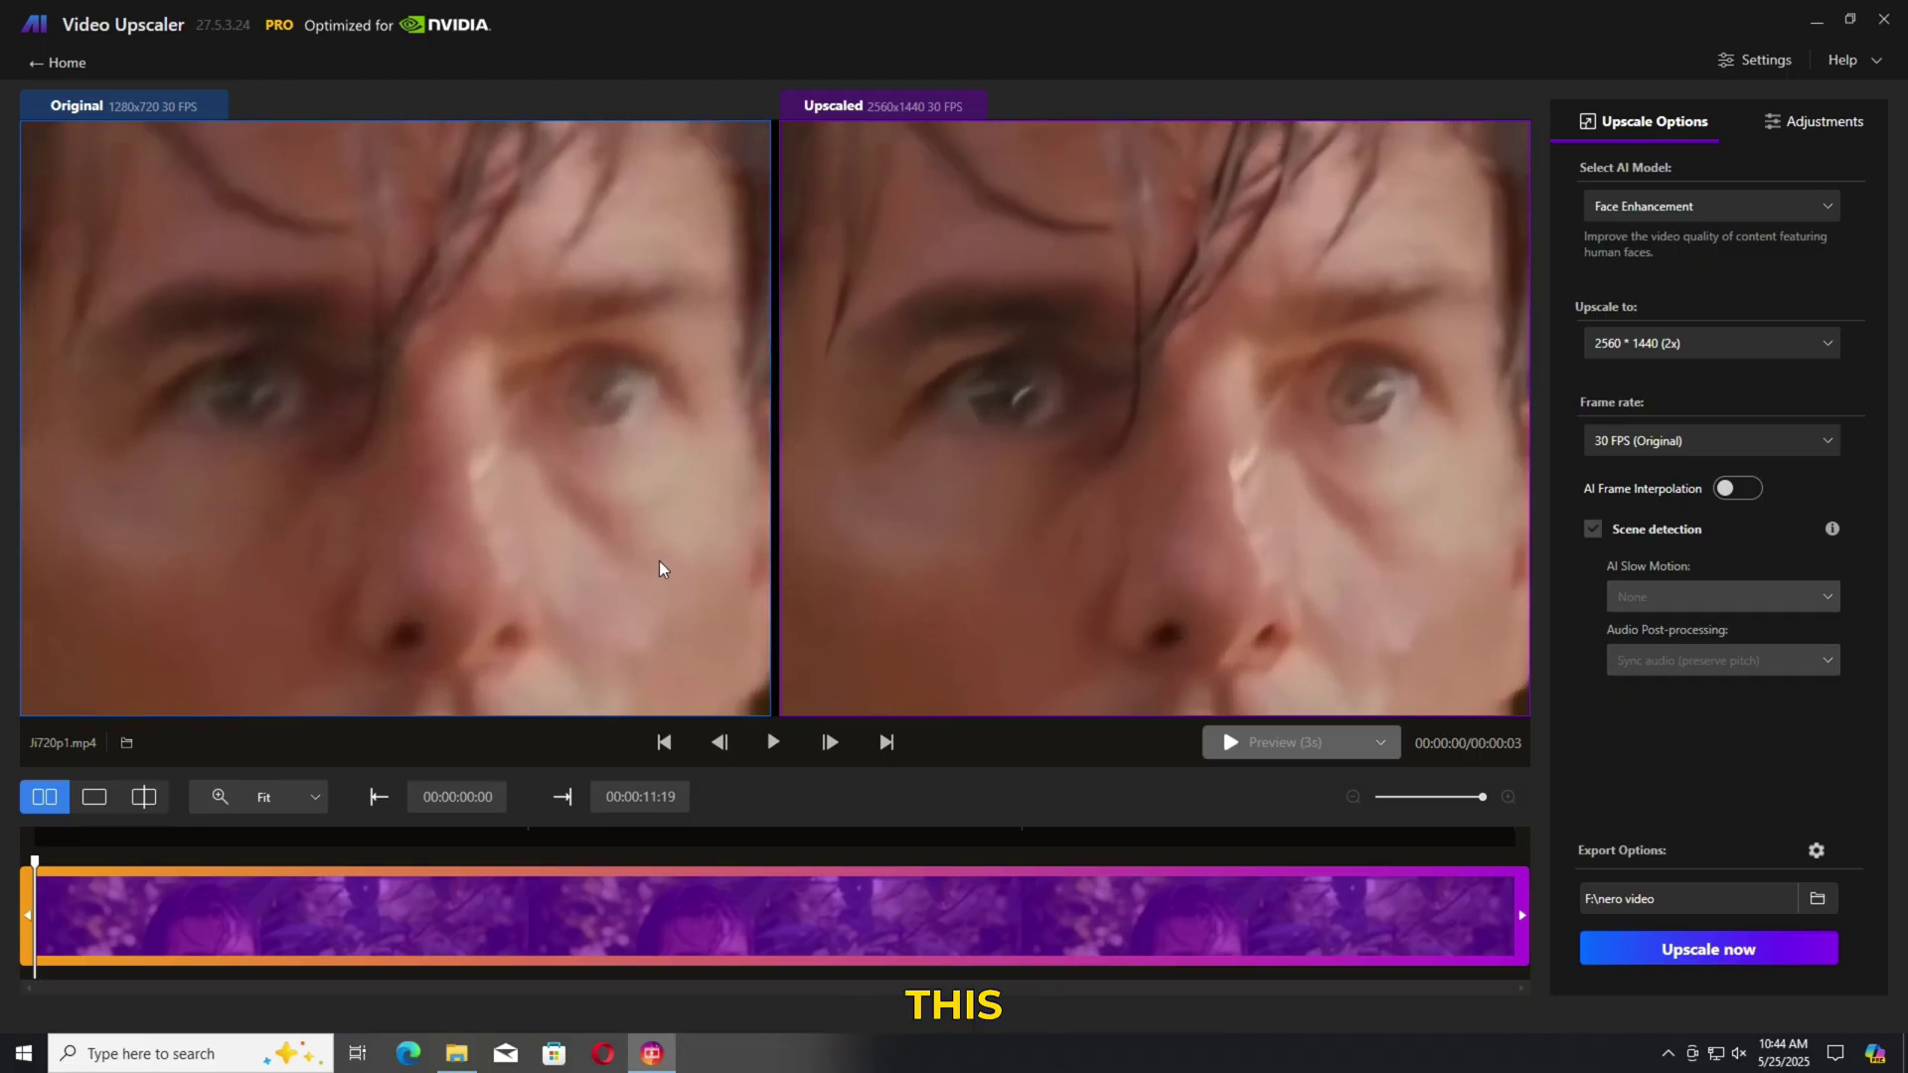
{"action": "scroll", "coordinate": [659, 519], "scroll_direction": "down", "scroll_amount": 1}
{"action": "scroll", "coordinate": [659, 517], "scroll_direction": "down", "scroll_amount": 2}
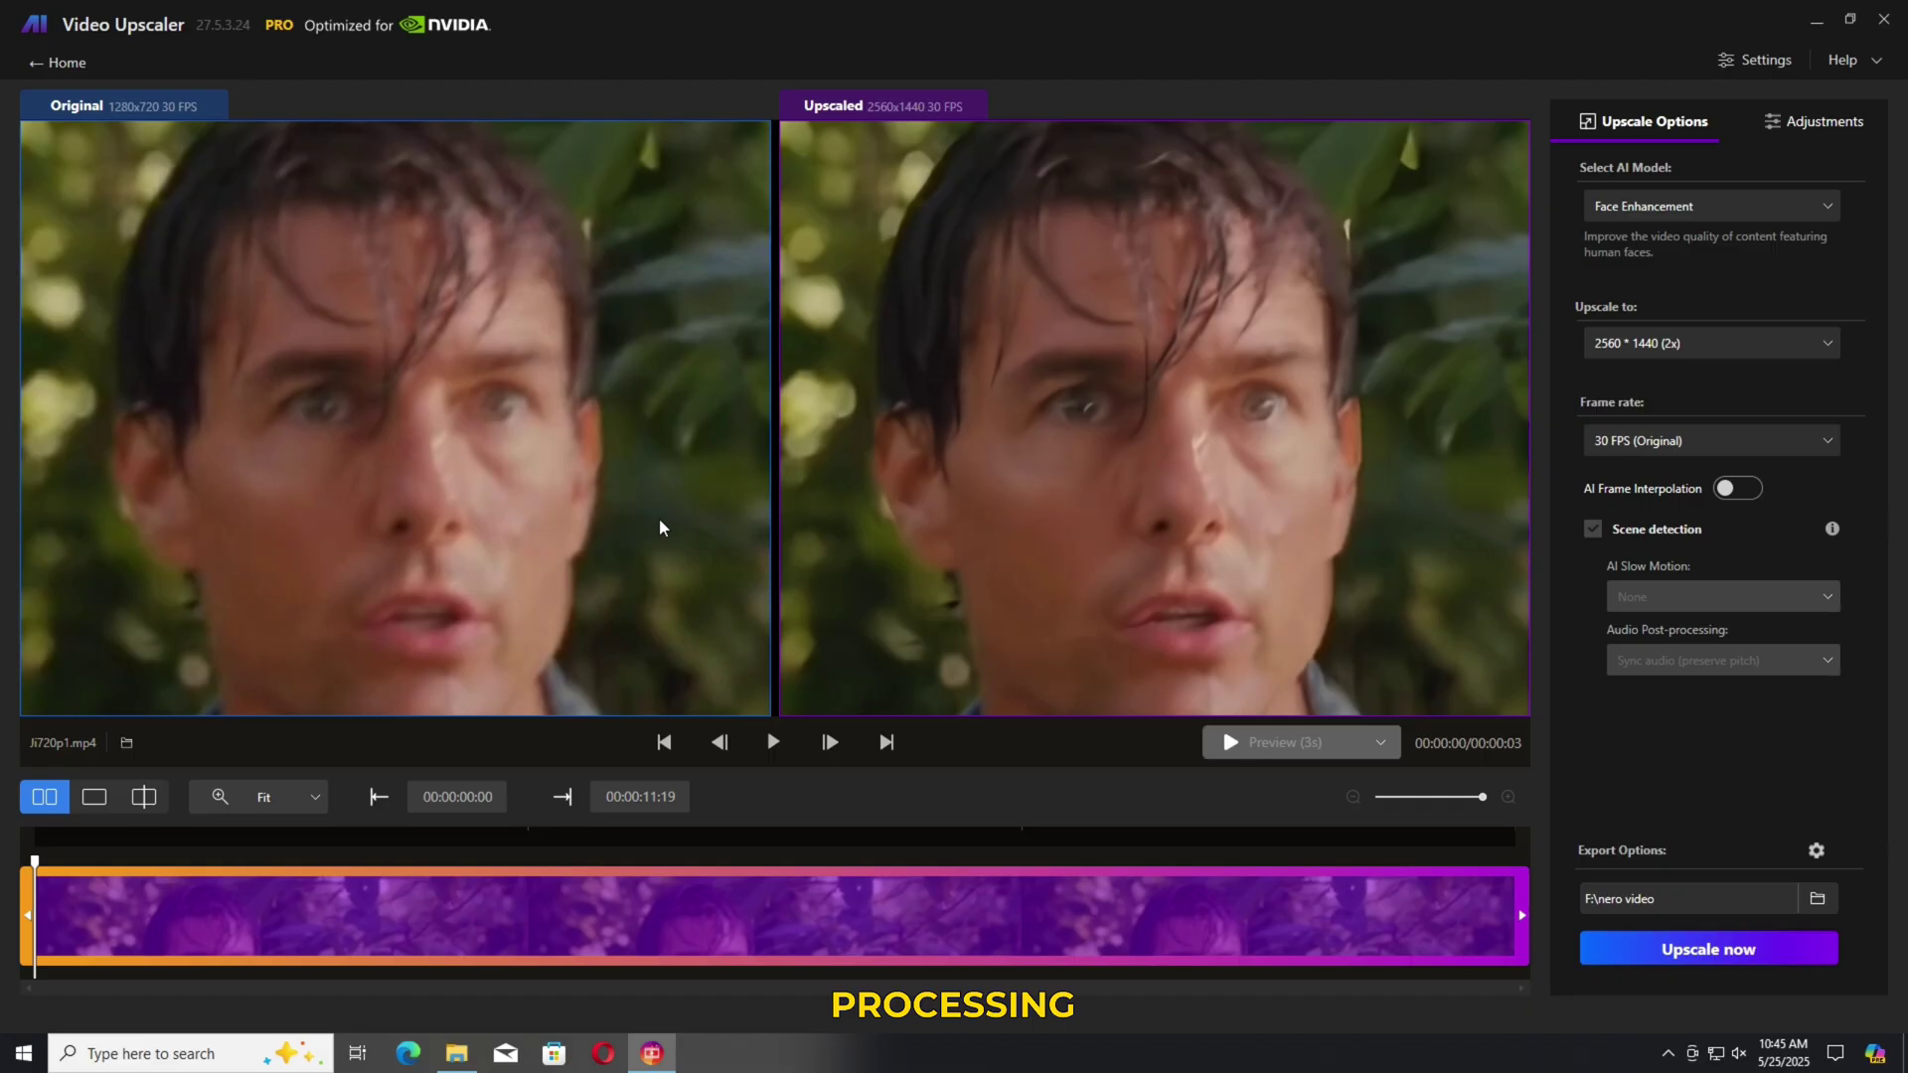
{"action": "scroll", "coordinate": [659, 519], "scroll_direction": "down", "scroll_amount": 2}
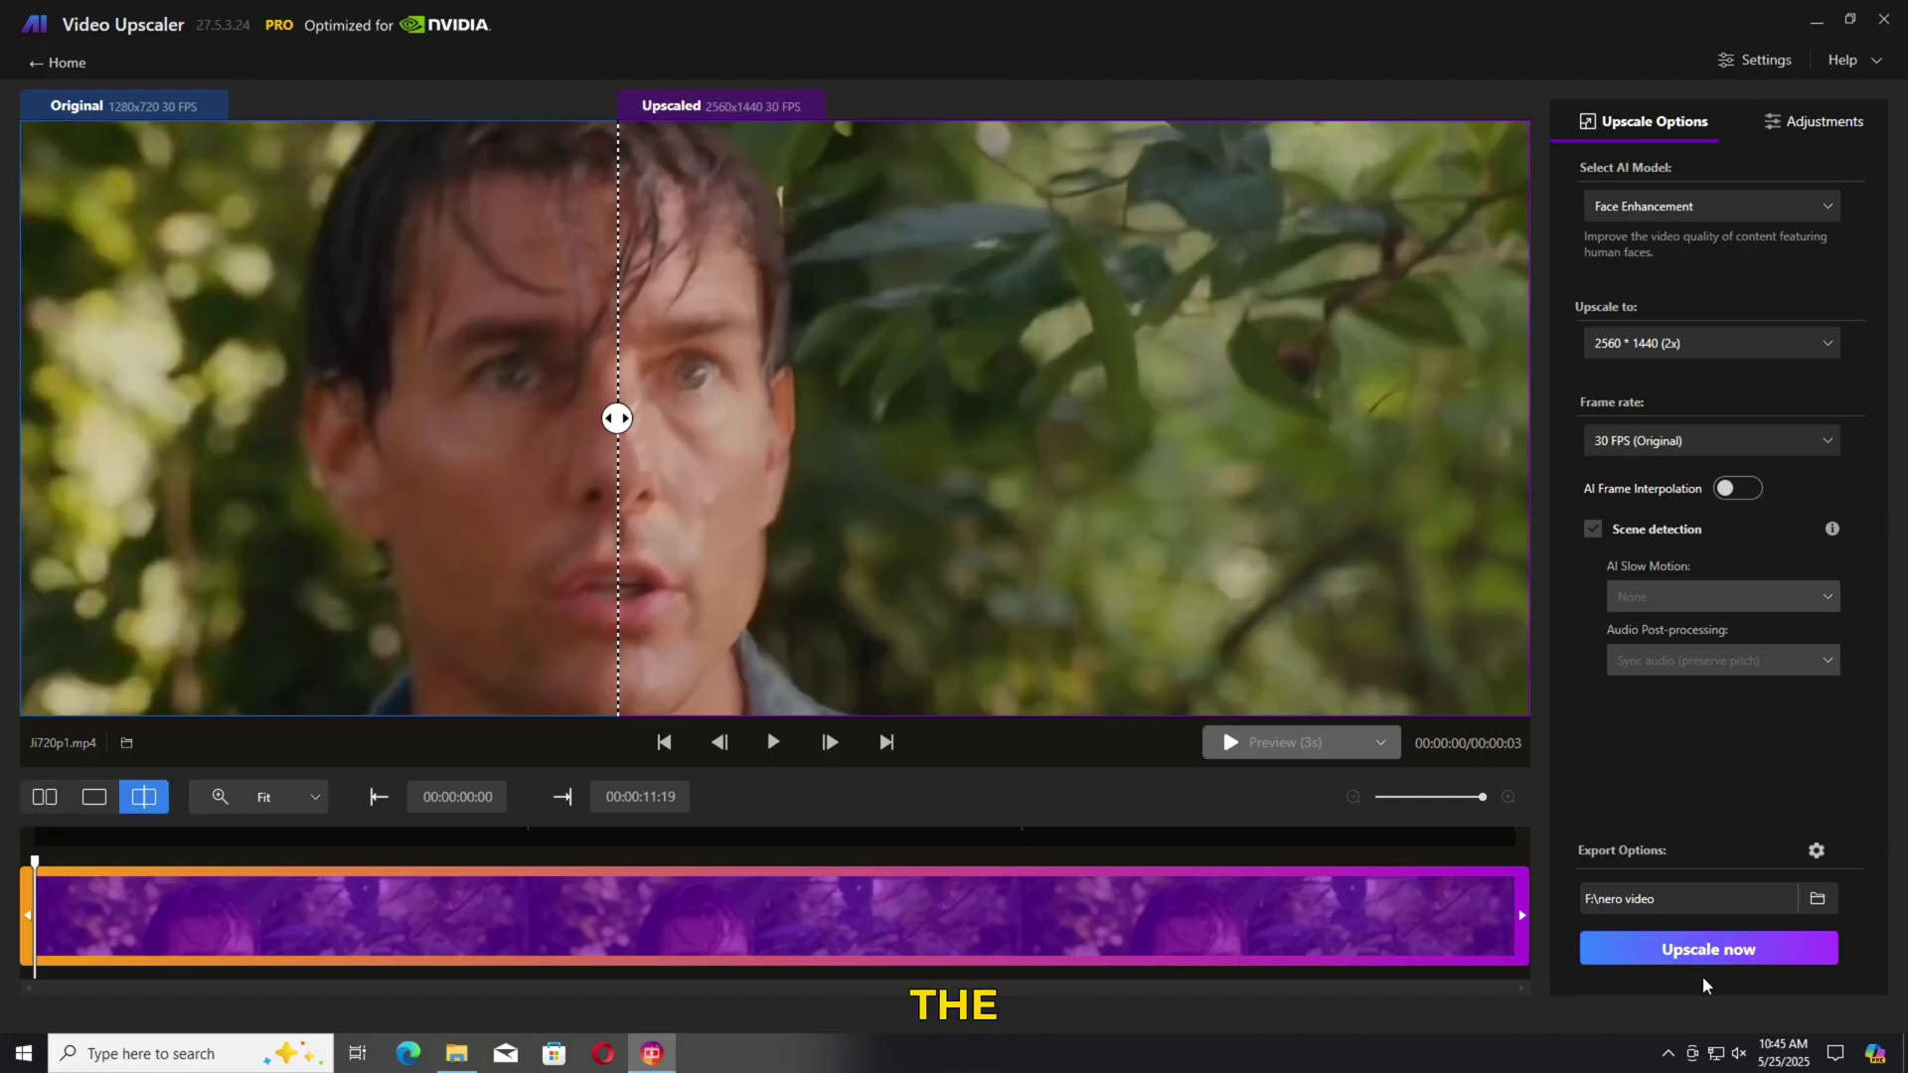
Queue the full 2560x1440 Face Enhancement upscale with Upscale now
{"action": "left_click", "coordinate": [1710, 949]}
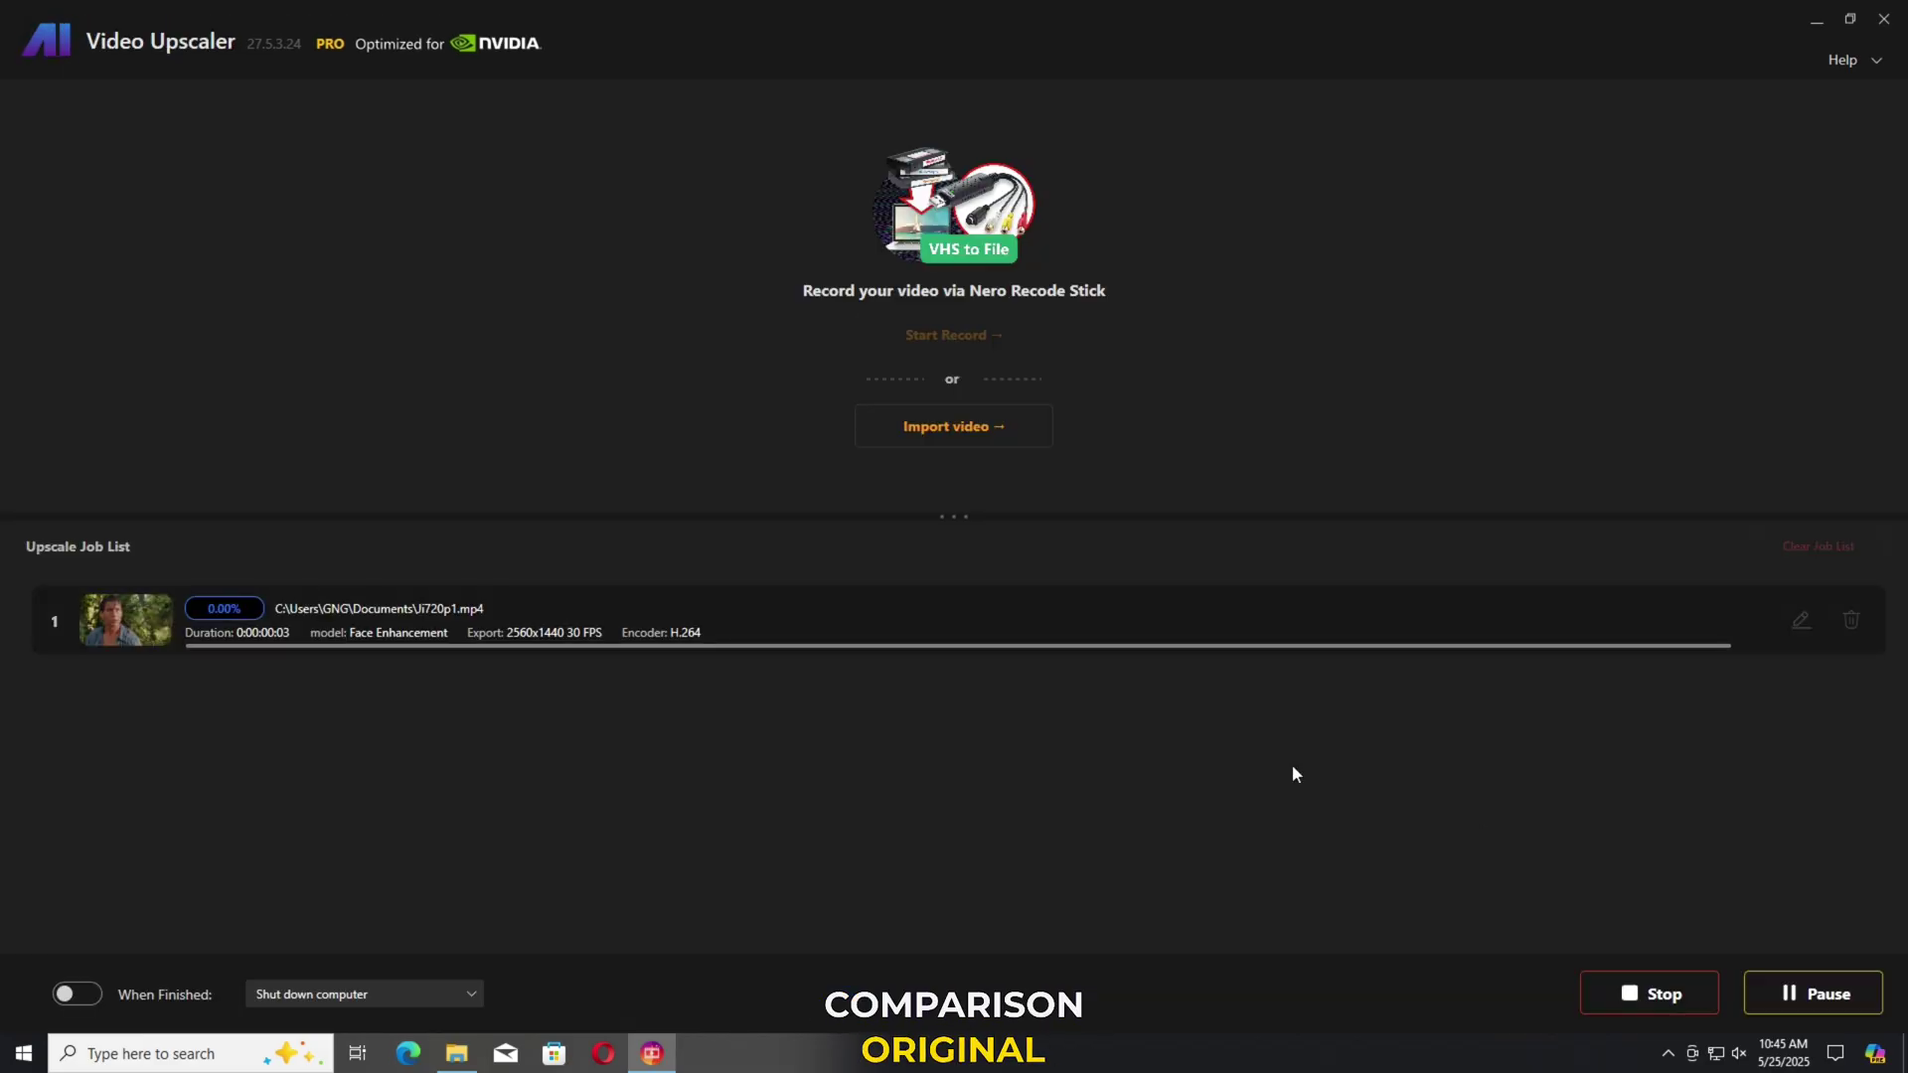